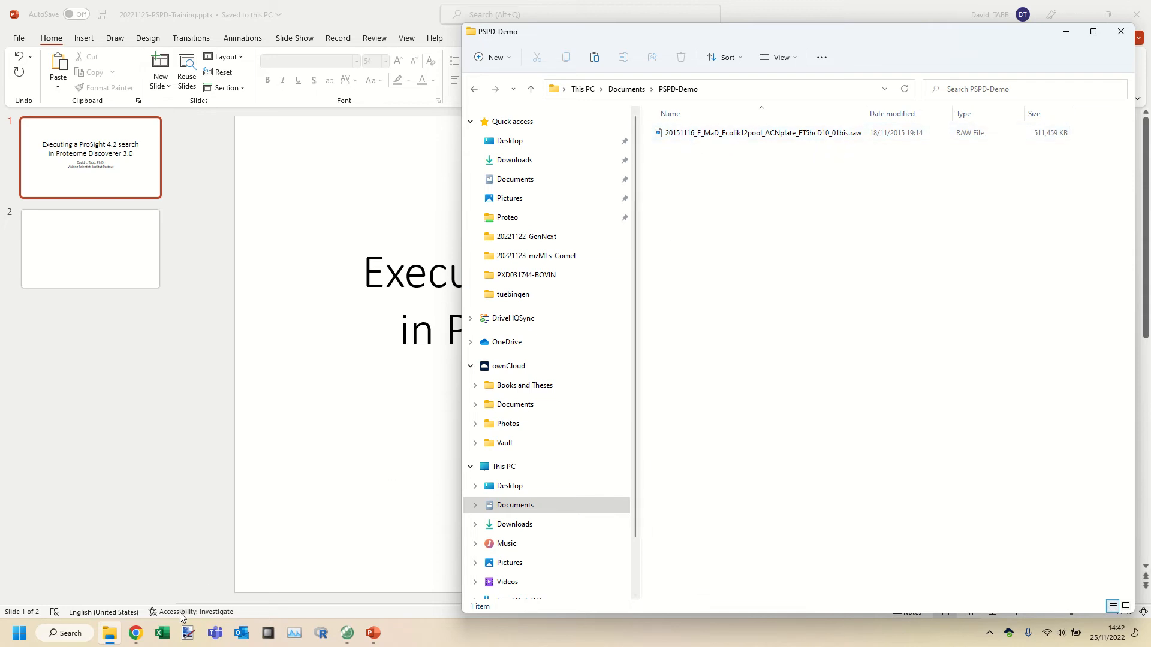
Step: Review the PRIDE project PXD019247 page in Chrome and the E. coli K12 RAW file in the PSPD-Demo folder
{"action": "left_click", "coordinate": [136, 633]}
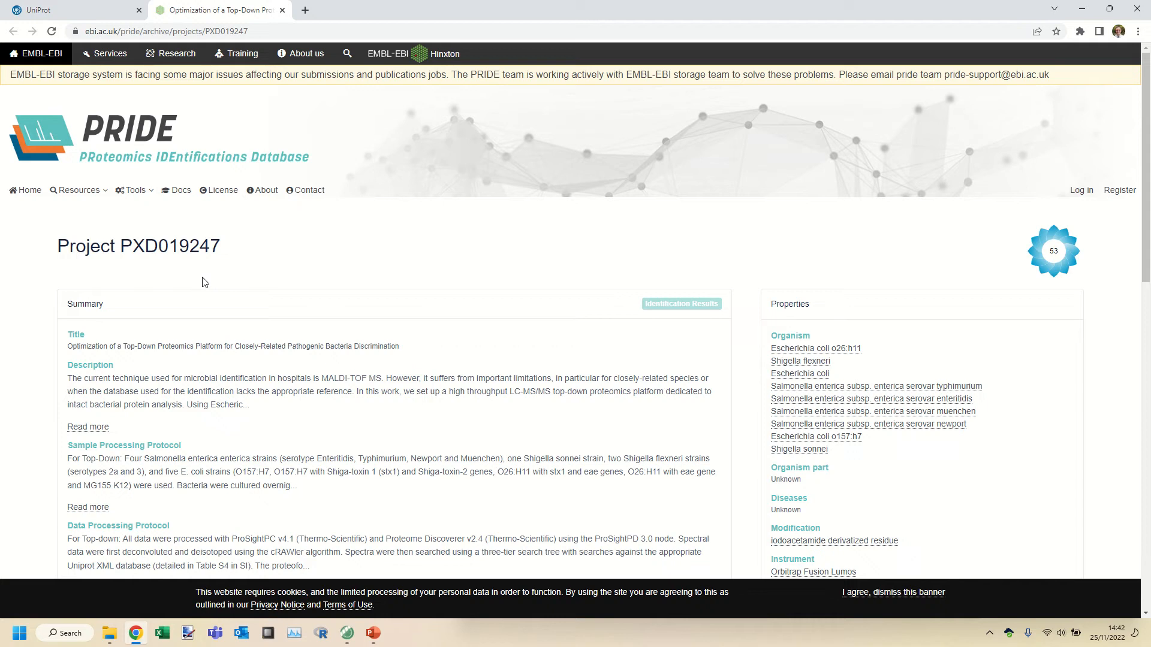
{"action": "left_click", "coordinate": [110, 633]}
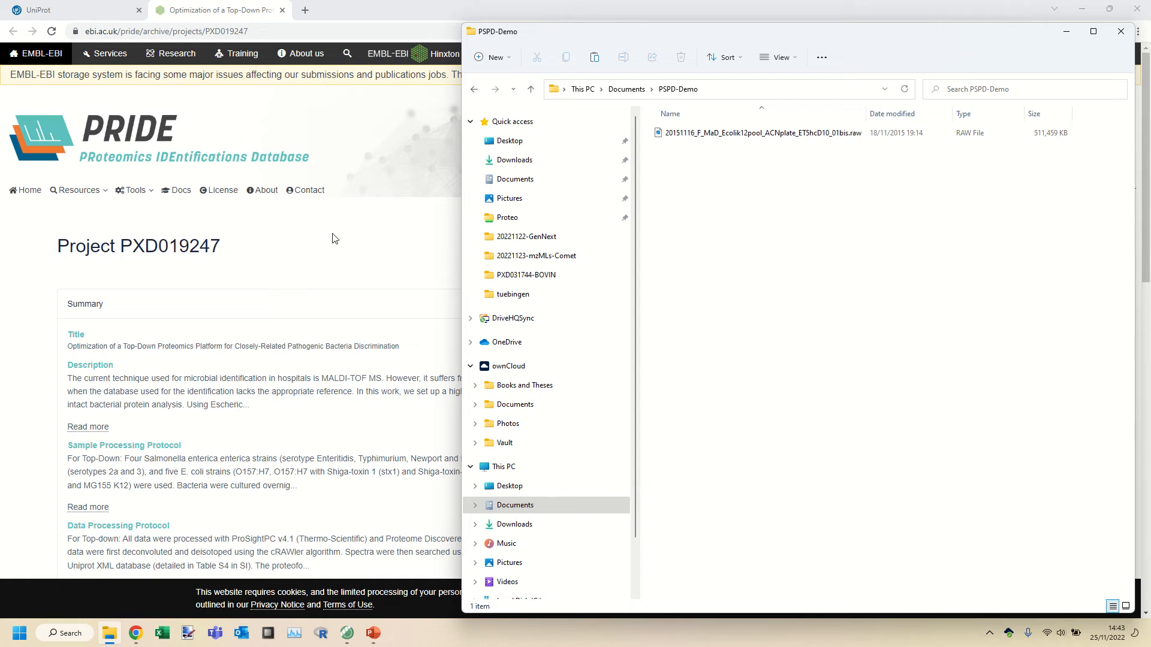
{"action": "left_click", "coordinate": [718, 135]}
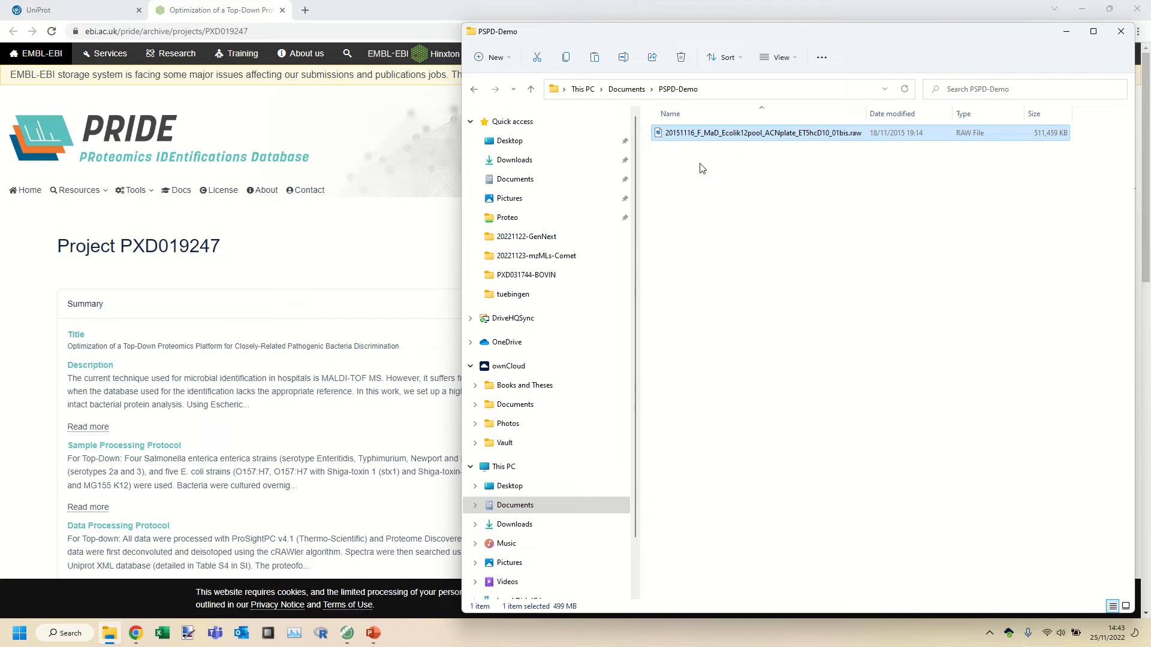
Step: Switch to the UniProt site in Chrome and search the Taxonomy database for "E. coli"
{"action": "left_click", "coordinate": [72, 10]}
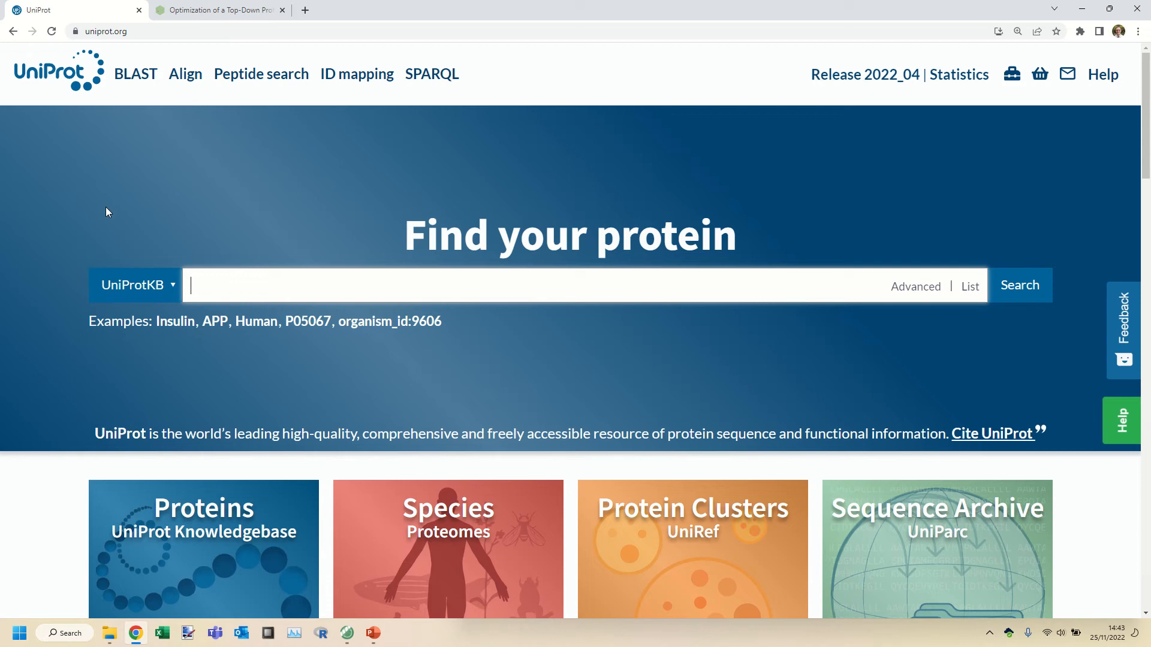
{"action": "type", "text": "E. coli"}
{"action": "left_click", "coordinate": [171, 287]}
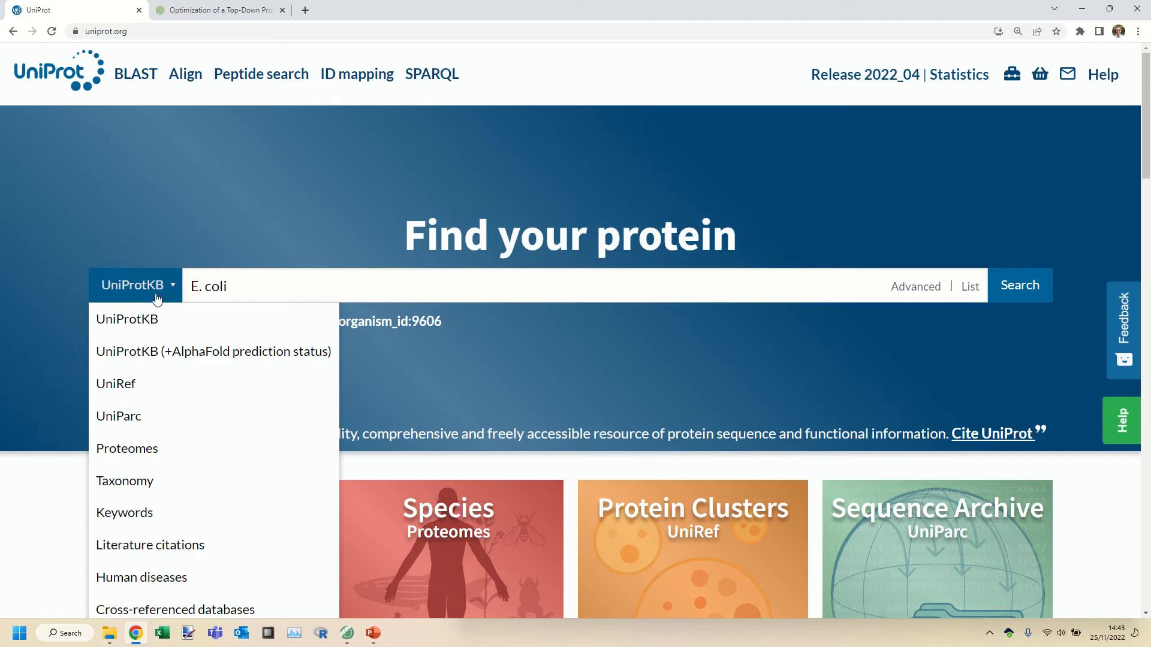
{"action": "left_click", "coordinate": [124, 487]}
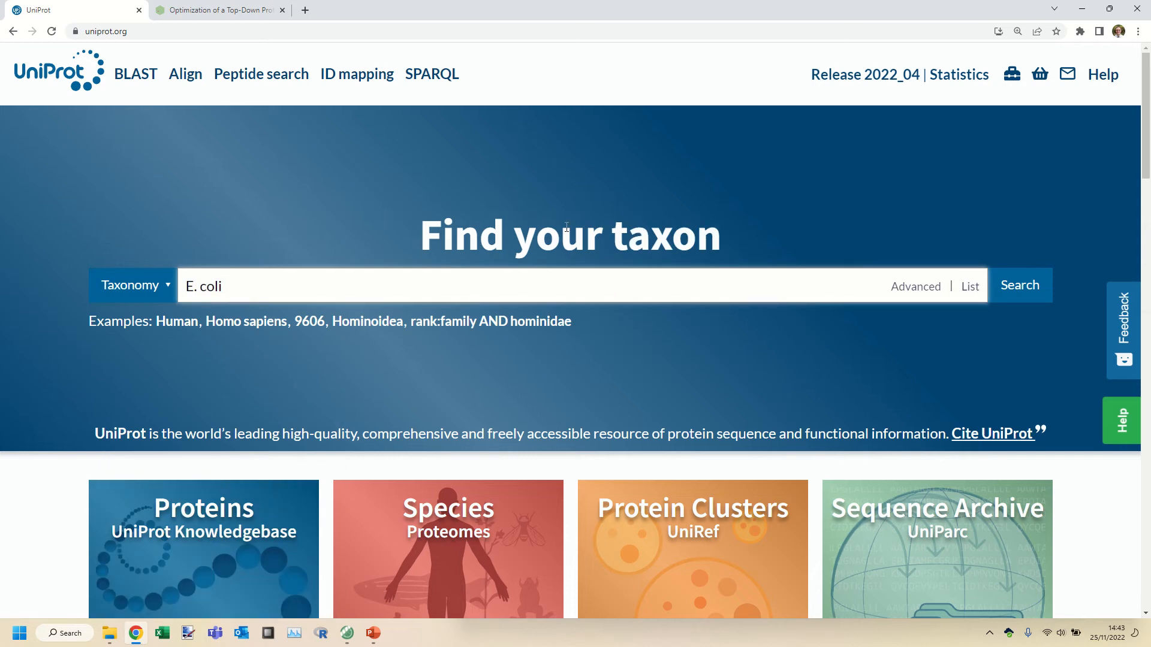
{"action": "left_click", "coordinate": [1021, 291]}
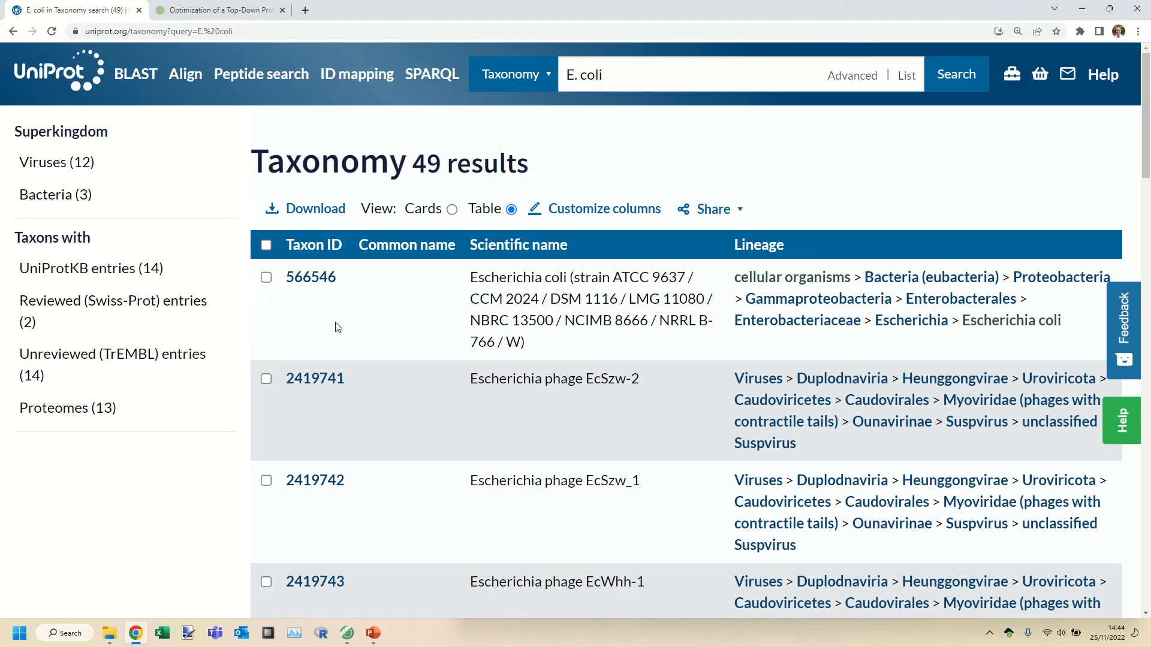
Step: Filter the taxonomy results to Bacteria and open the Escherichia coli (strain K12) entry through the Escherichia coli species page, taxon 562
{"action": "left_click", "coordinate": [51, 202]}
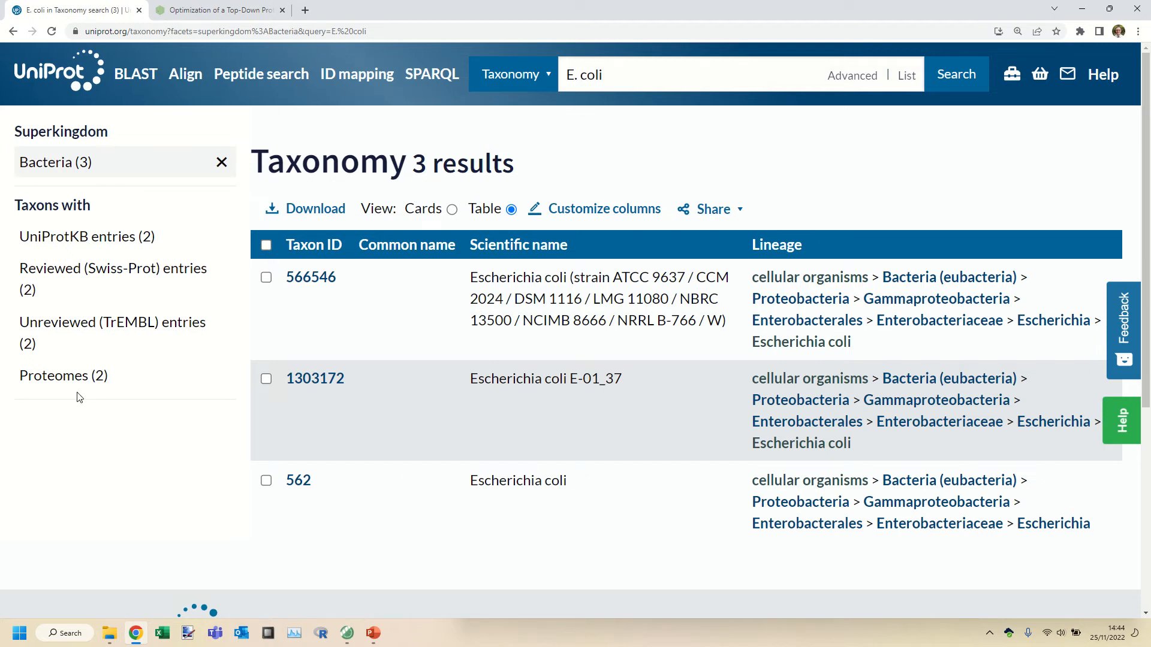
{"action": "left_click", "coordinate": [300, 481]}
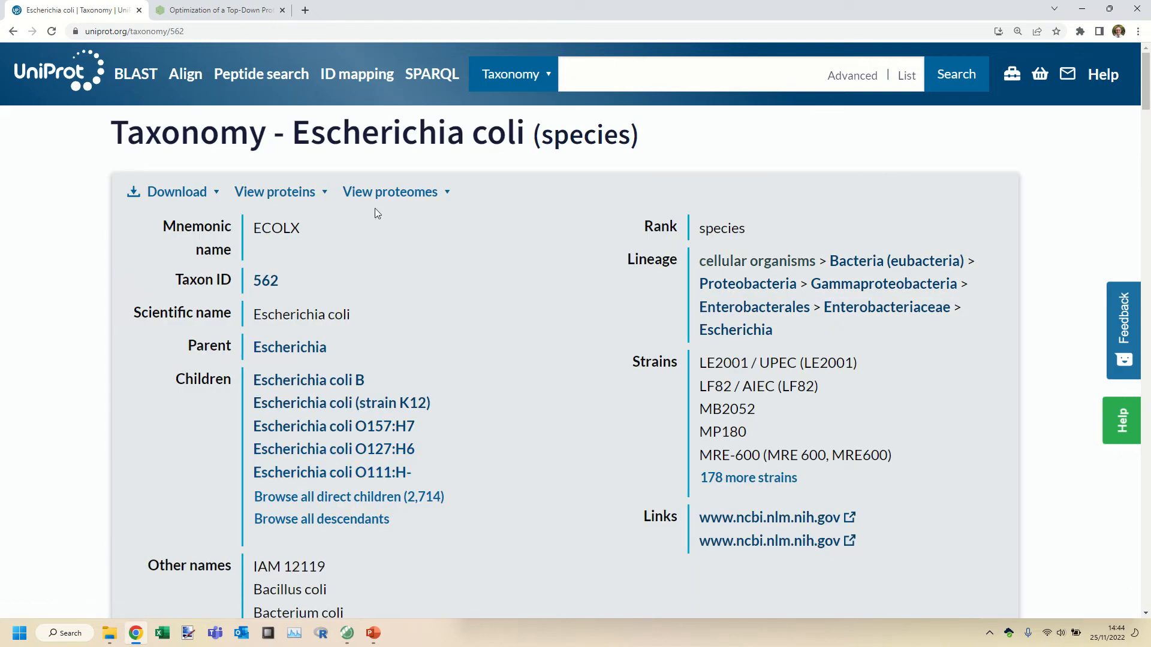
{"action": "left_click", "coordinate": [393, 200]}
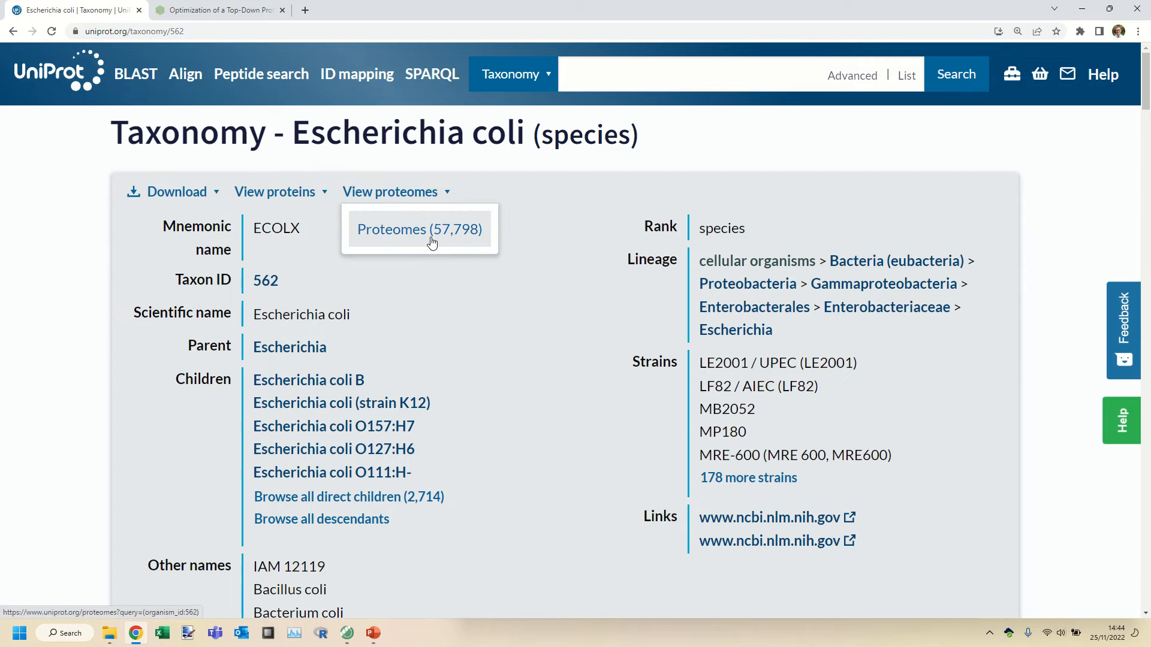
{"action": "left_click", "coordinate": [432, 276]}
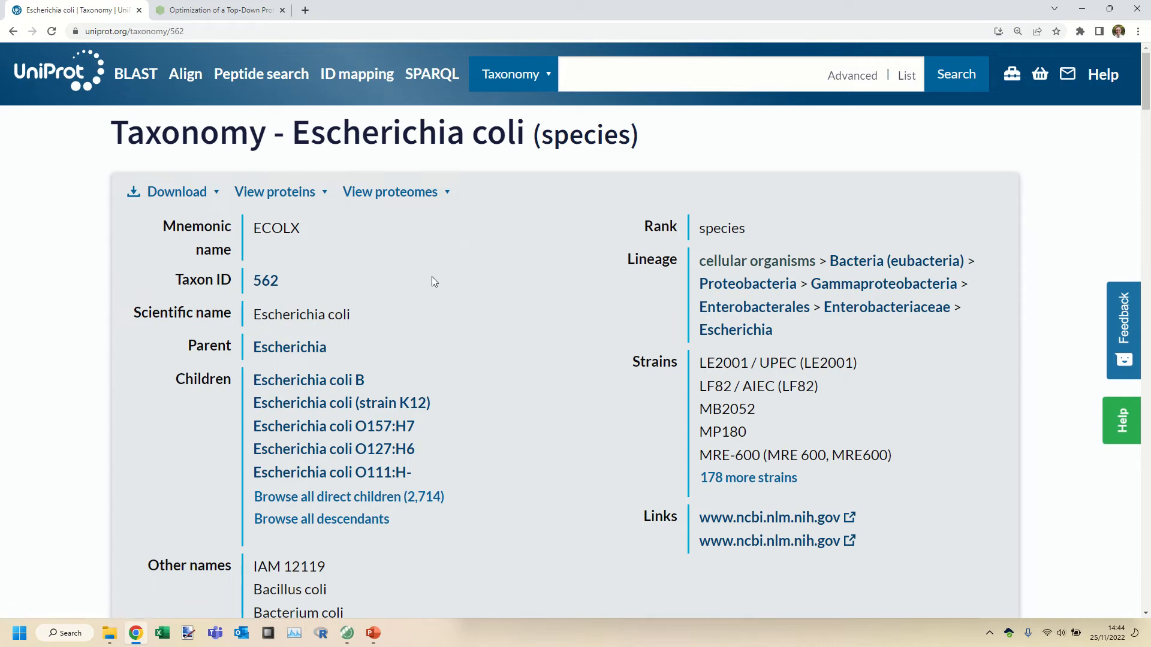
{"action": "left_click", "coordinate": [325, 407]}
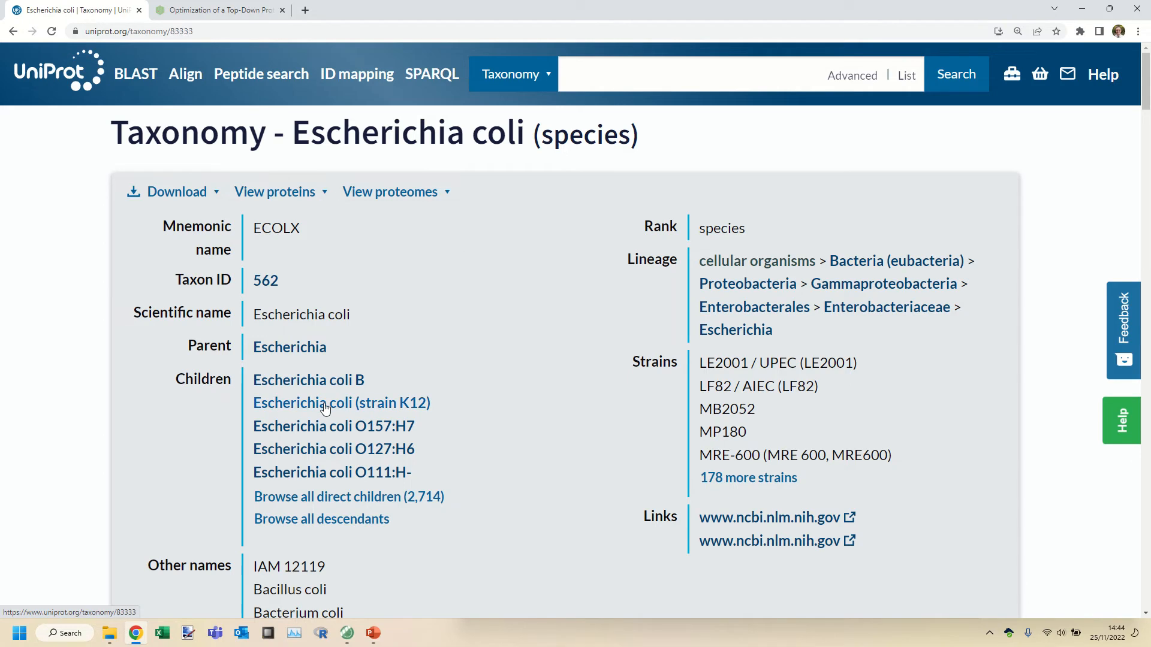
Step: Open the K12 strain's reference proteome UP000000625 and list all its proteins in UniProtKB
{"action": "left_click", "coordinate": [395, 193]}
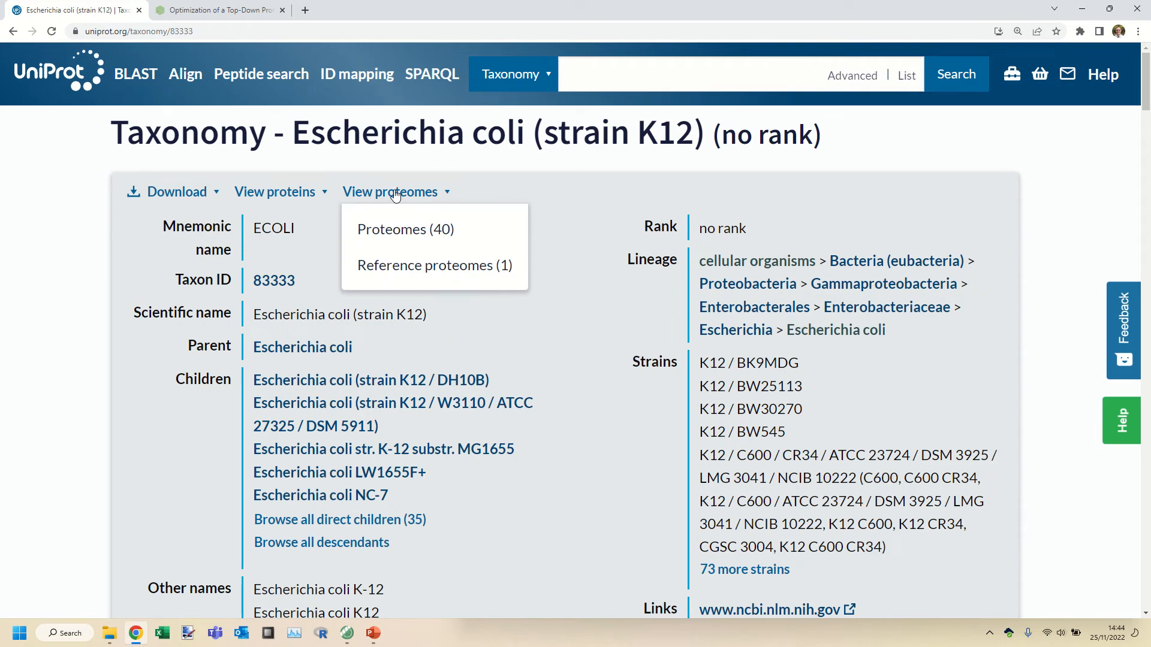
{"action": "left_click", "coordinate": [424, 266]}
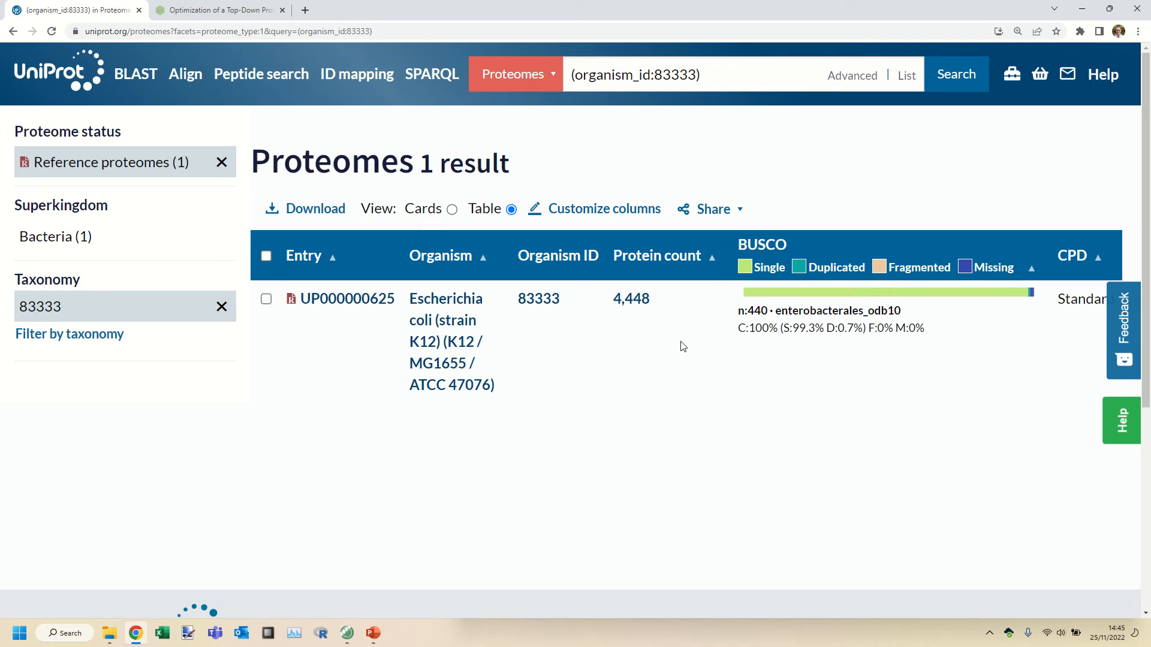
{"action": "left_click", "coordinate": [337, 305]}
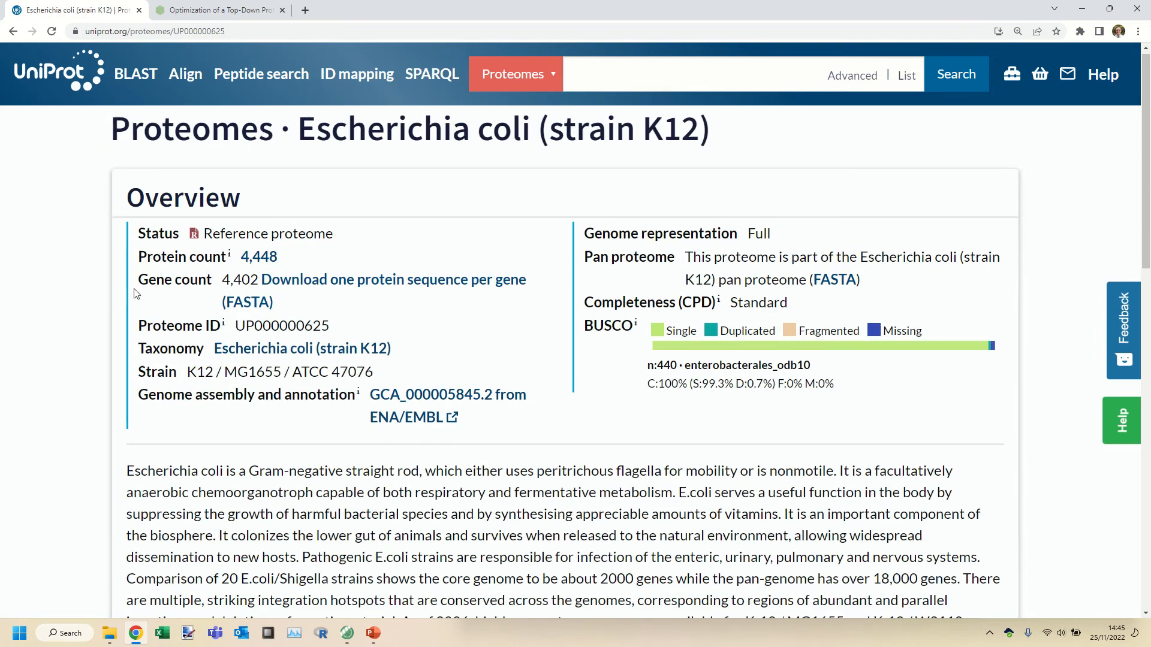
{"action": "scroll", "coordinate": [133, 287], "scroll_direction": "down", "scroll_amount": 6}
{"action": "scroll", "coordinate": [133, 287], "scroll_direction": "down", "scroll_amount": 7}
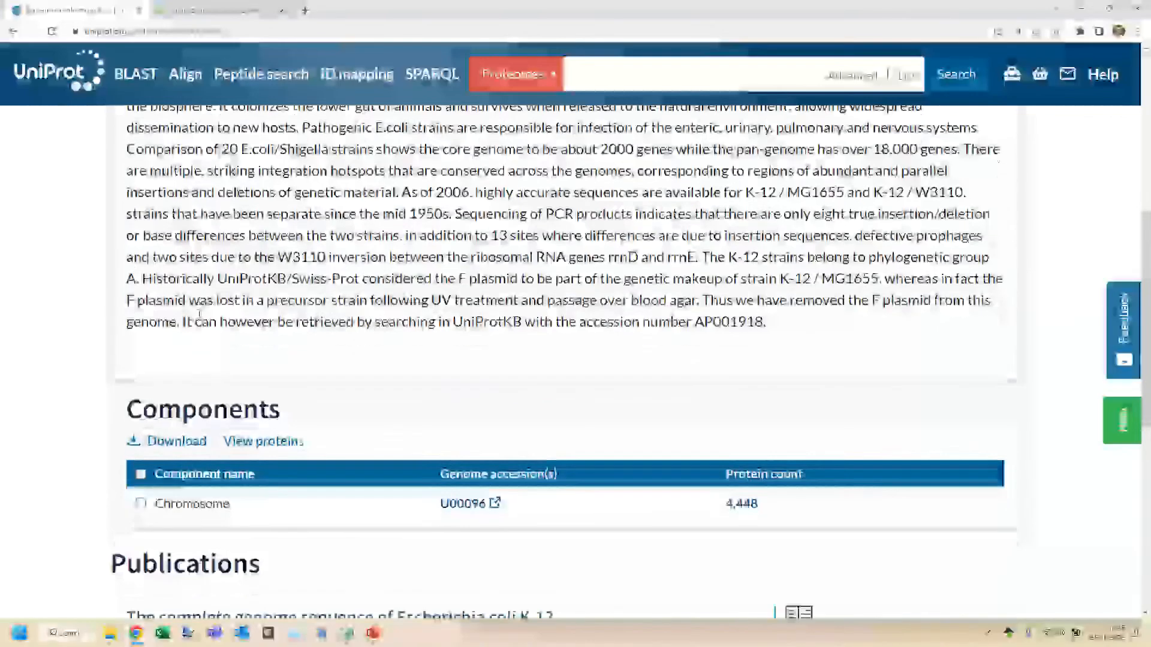
{"action": "scroll", "coordinate": [200, 320], "scroll_direction": "up", "scroll_amount": 13}
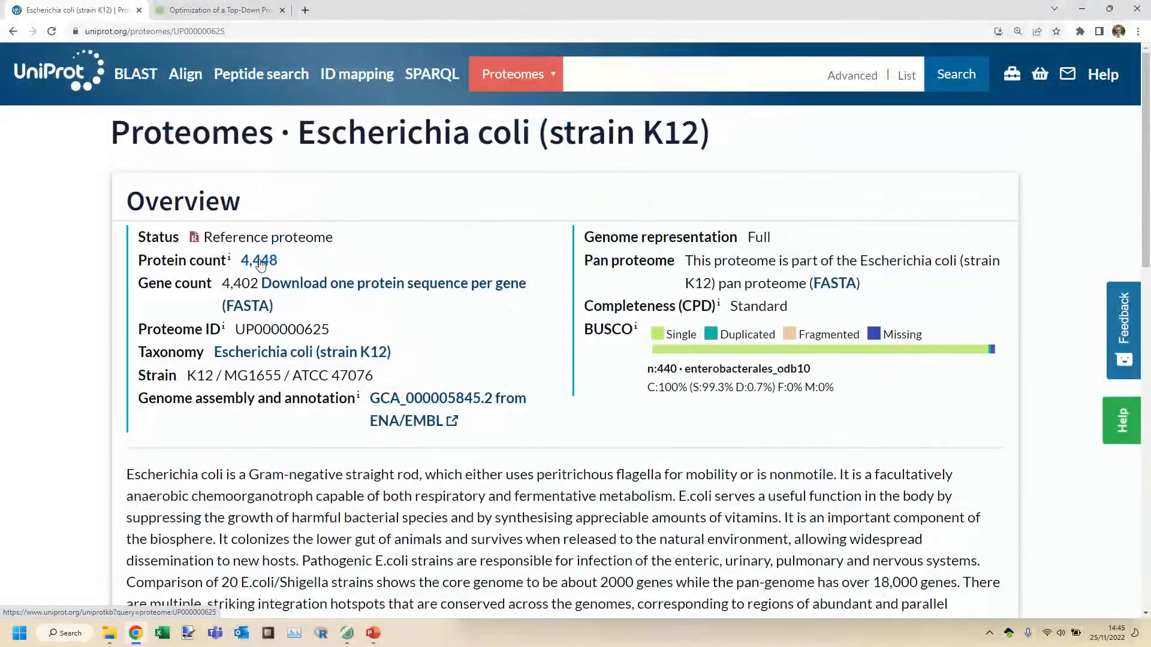
{"action": "left_click", "coordinate": [259, 261]}
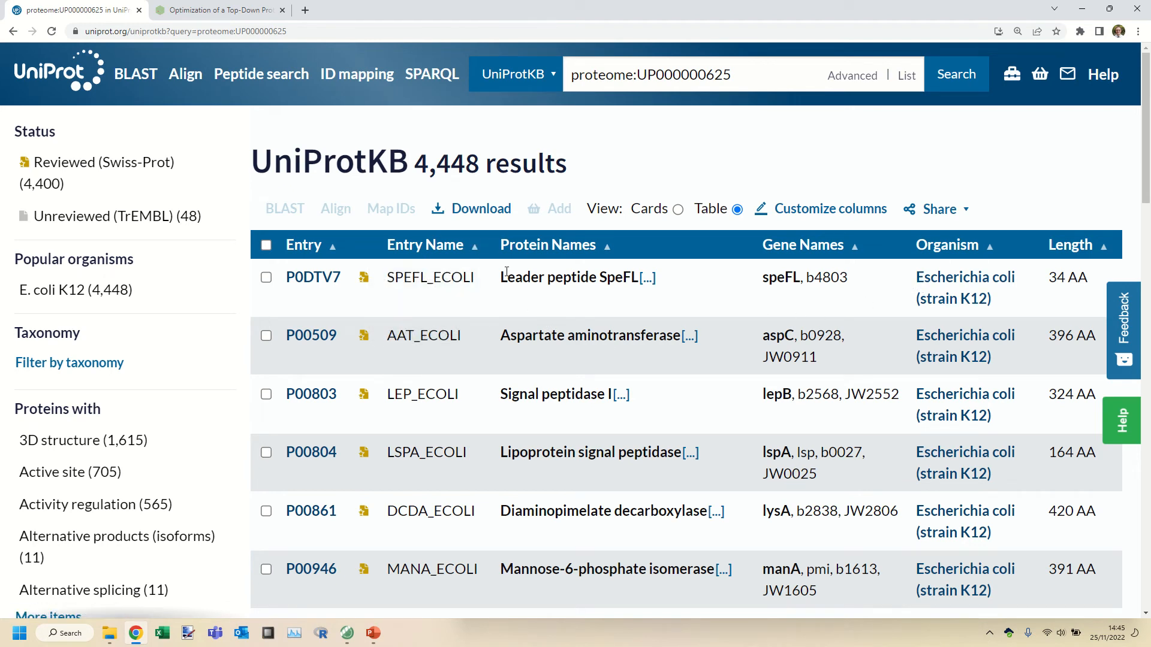
Step: Download all proteins of the proteome as a compressed XML file
{"action": "left_click", "coordinate": [449, 215]}
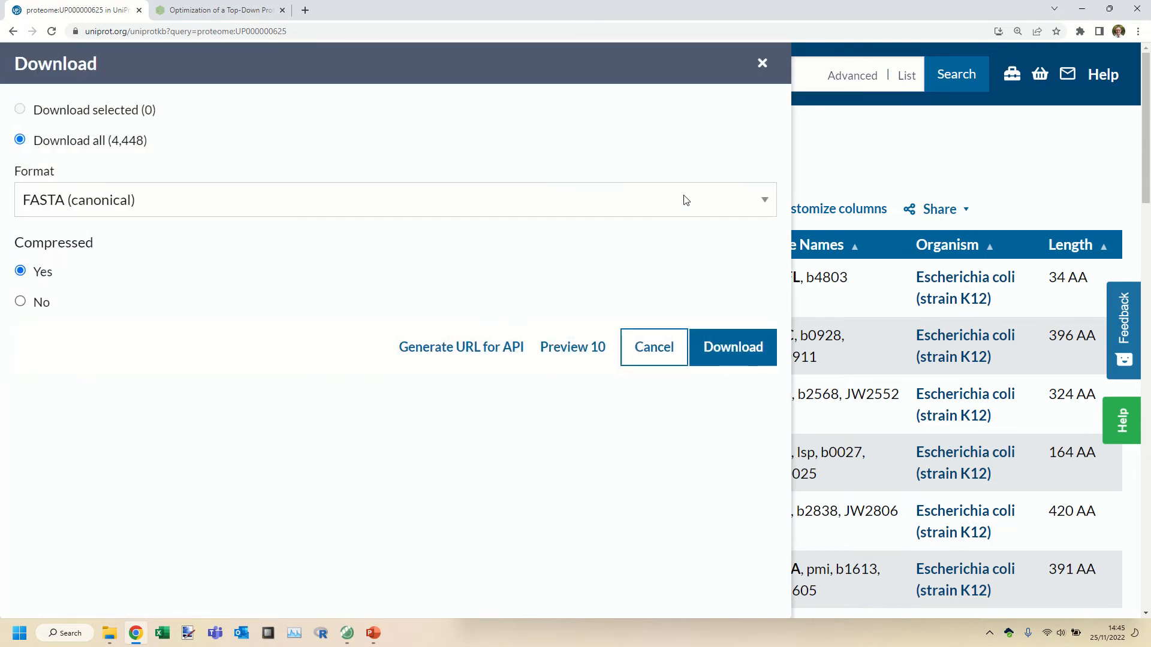
{"action": "left_click", "coordinate": [746, 208]}
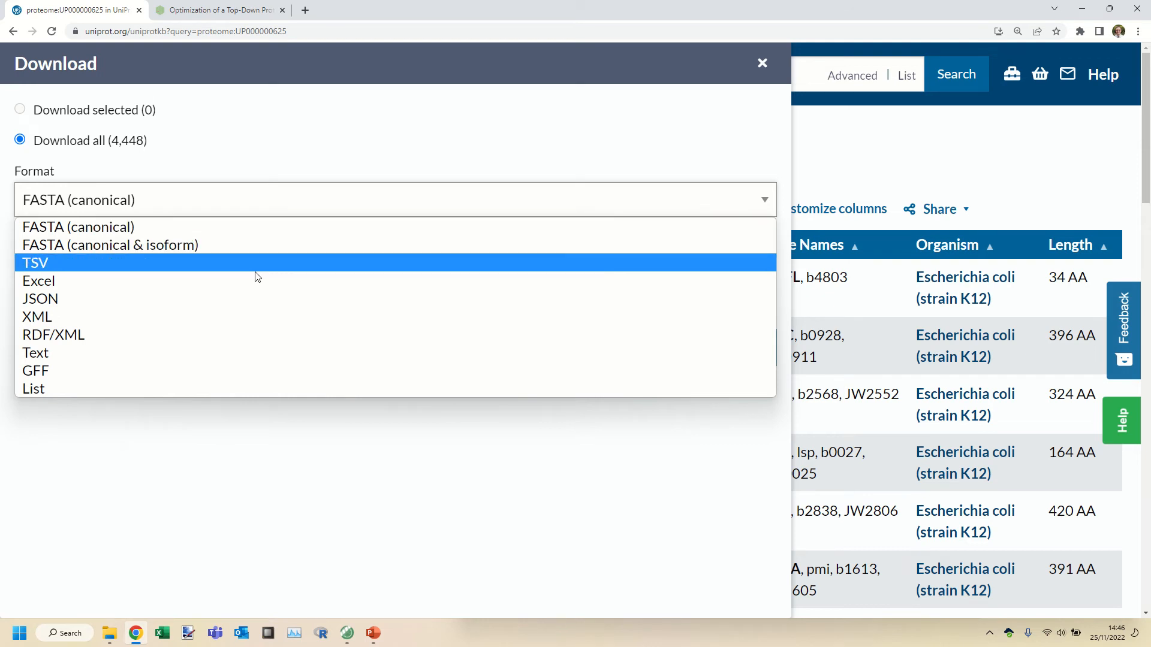
{"action": "left_click", "coordinate": [63, 316]}
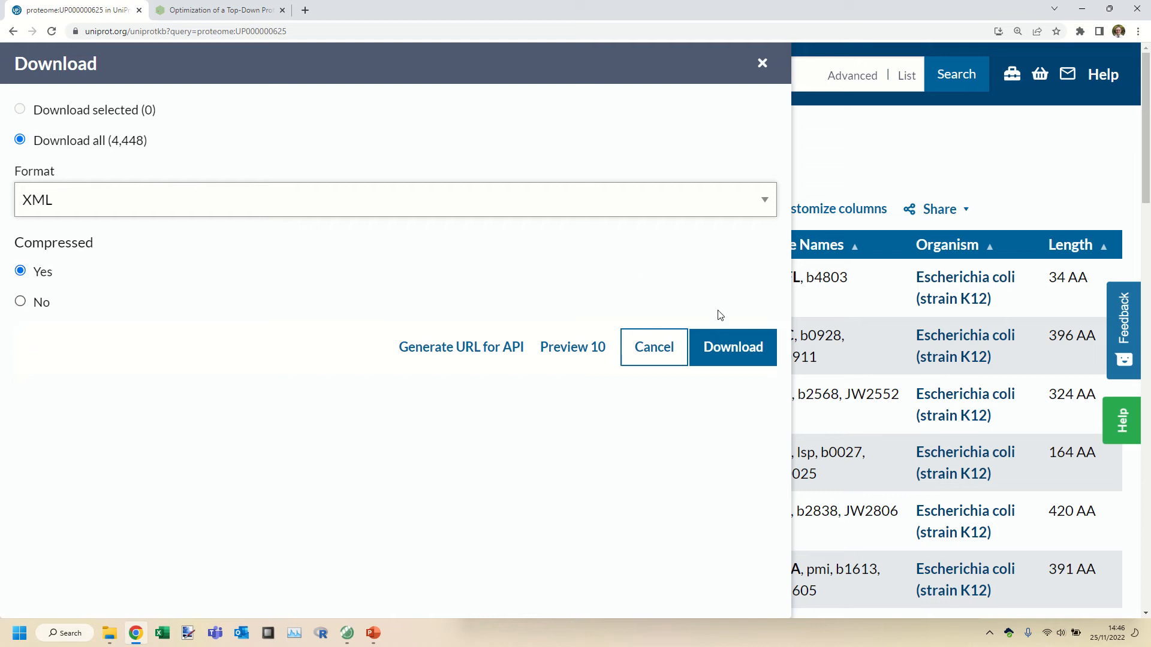
{"action": "left_click", "coordinate": [728, 358]}
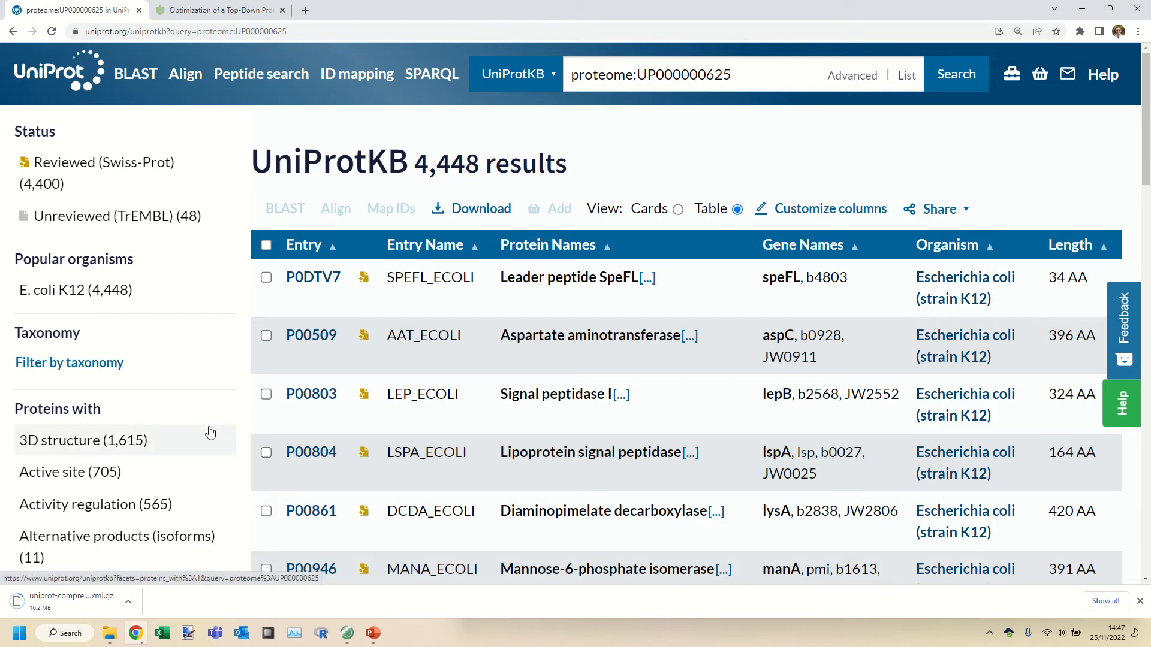
Step: Open the Downloads folder in a new File Explorer window and select the downloaded UniProt .xml.gz file
{"action": "key", "text": "super+e"}
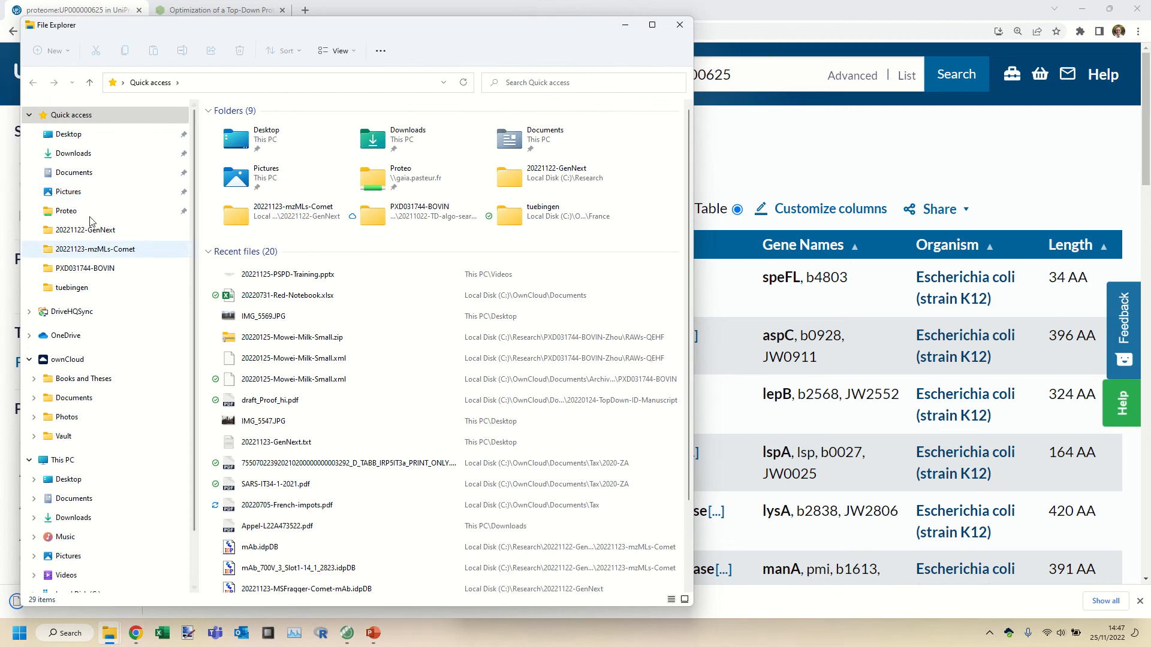
{"action": "left_click", "coordinate": [73, 155]}
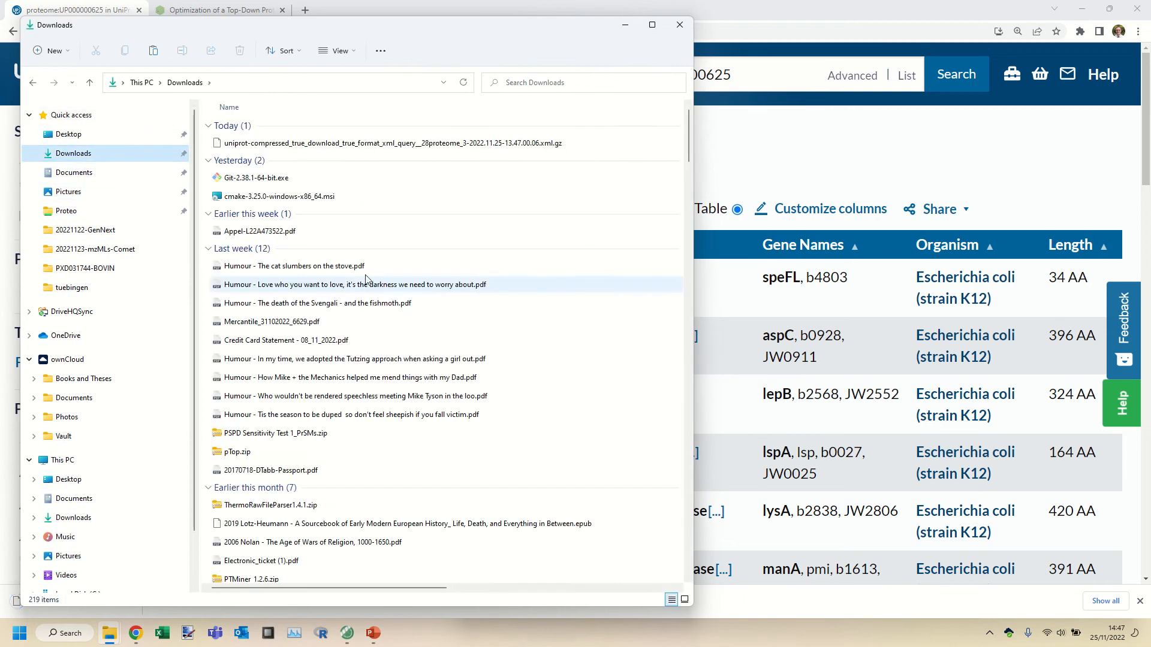
{"action": "left_click", "coordinate": [368, 145]}
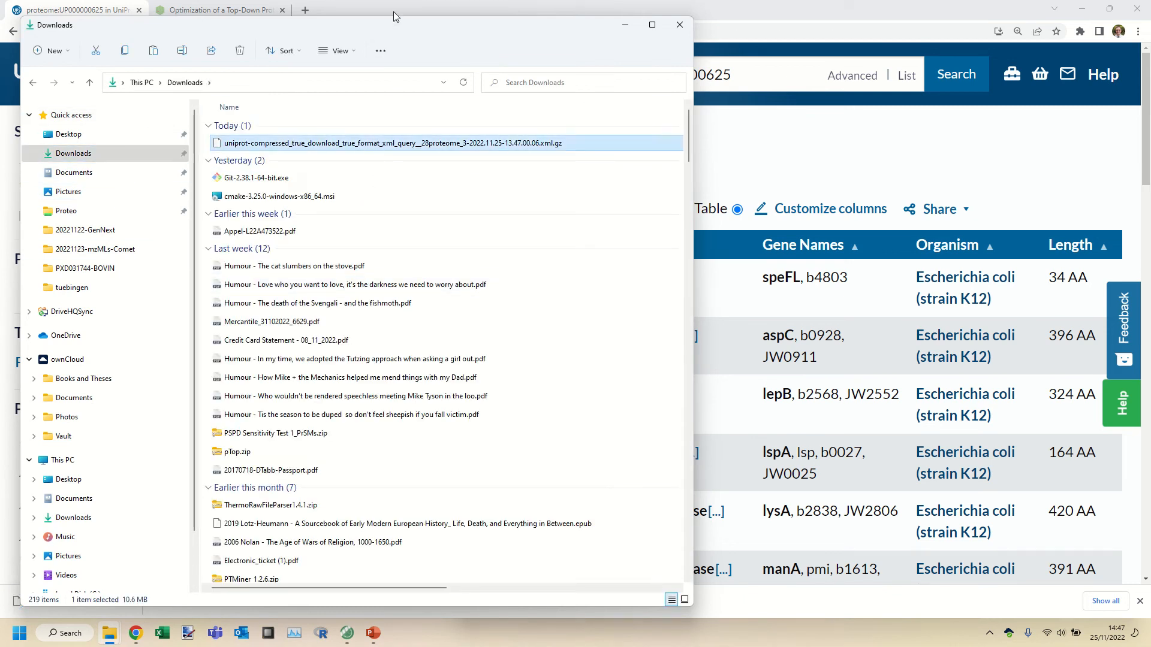
{"action": "left_click_drag", "start_coordinate": [390, 21], "coordinate": [598, 25]}
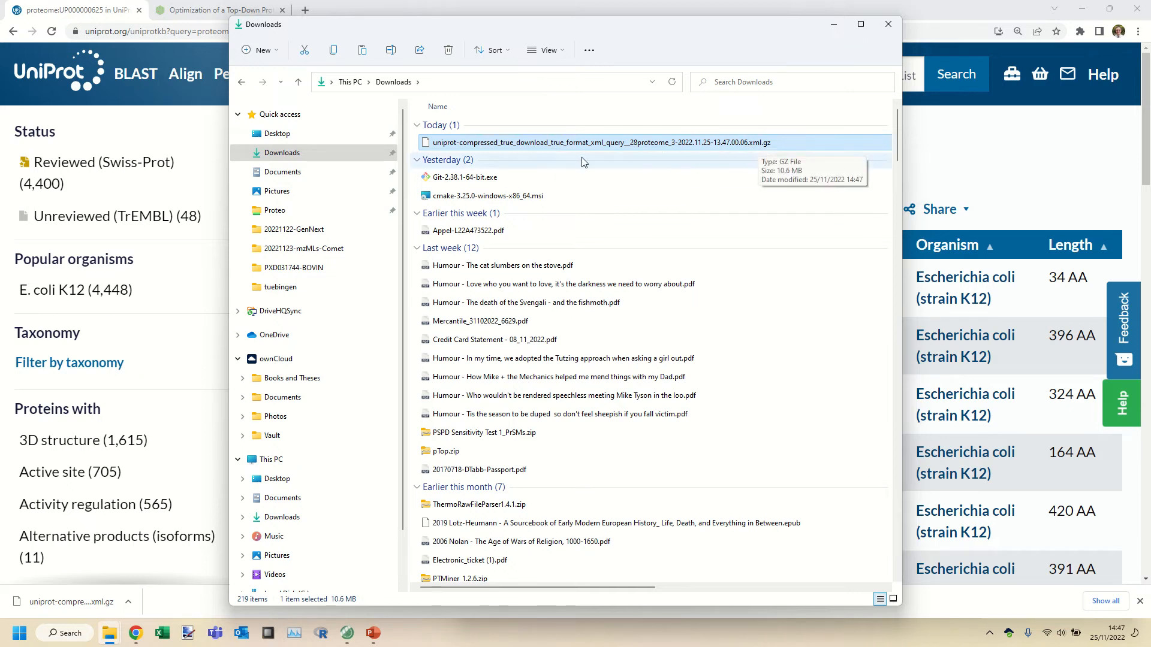
{"action": "right_click", "coordinate": [564, 141]}
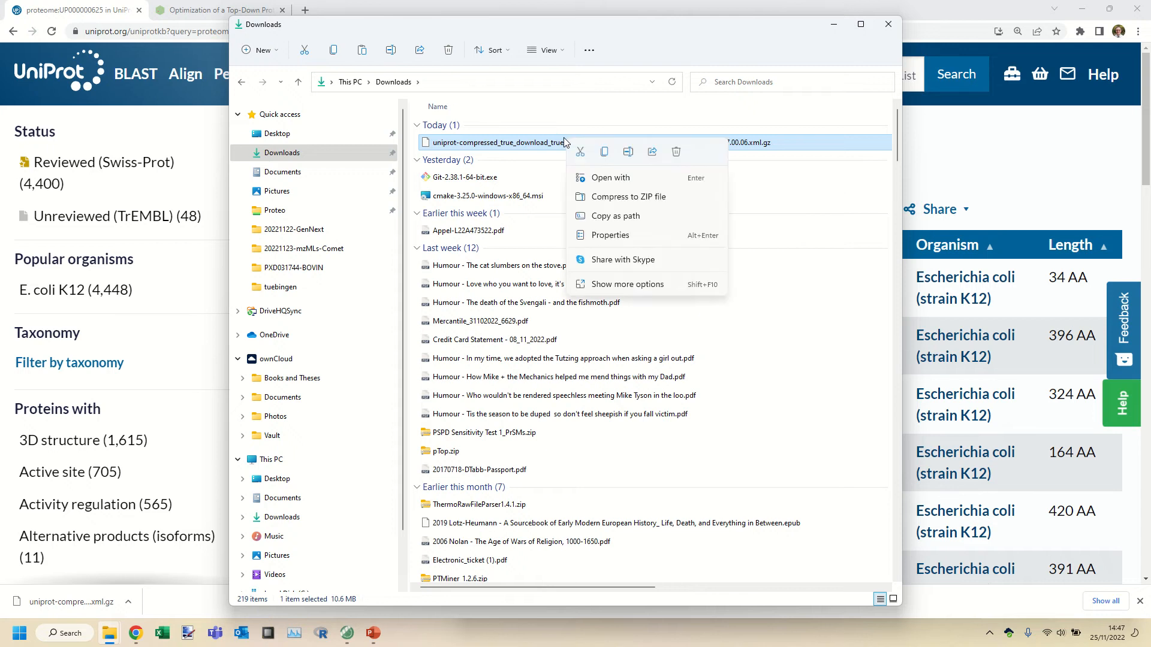
{"action": "left_click", "coordinate": [730, 36]}
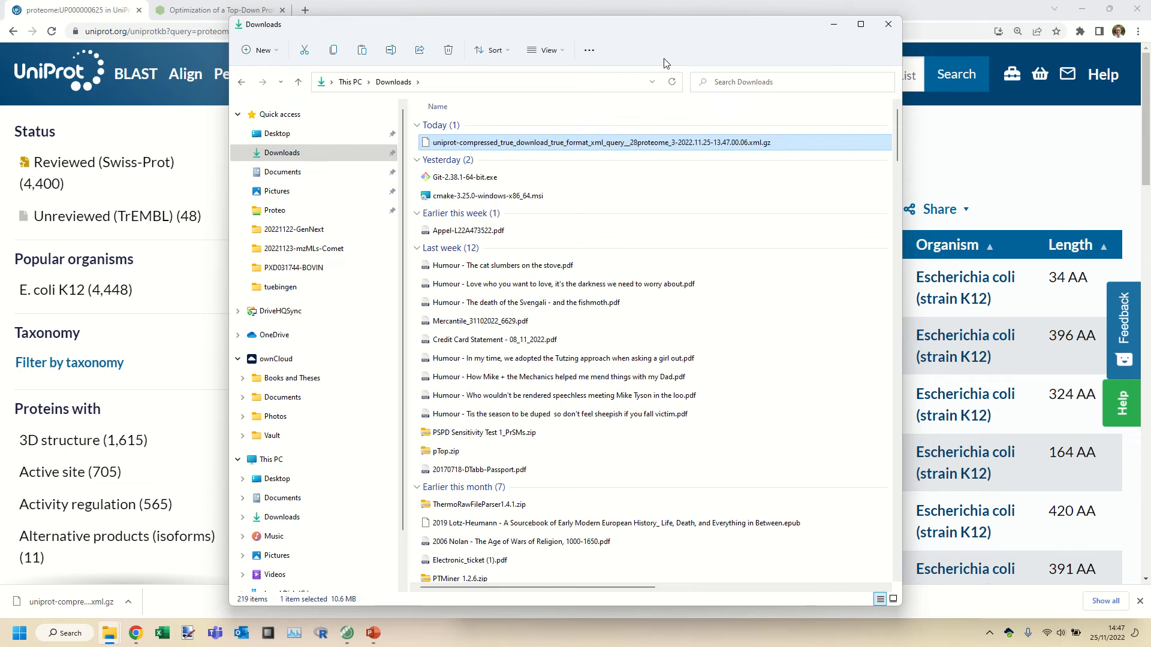
Step: Launch the 7-Zip file manager
{"action": "key", "text": "super"}
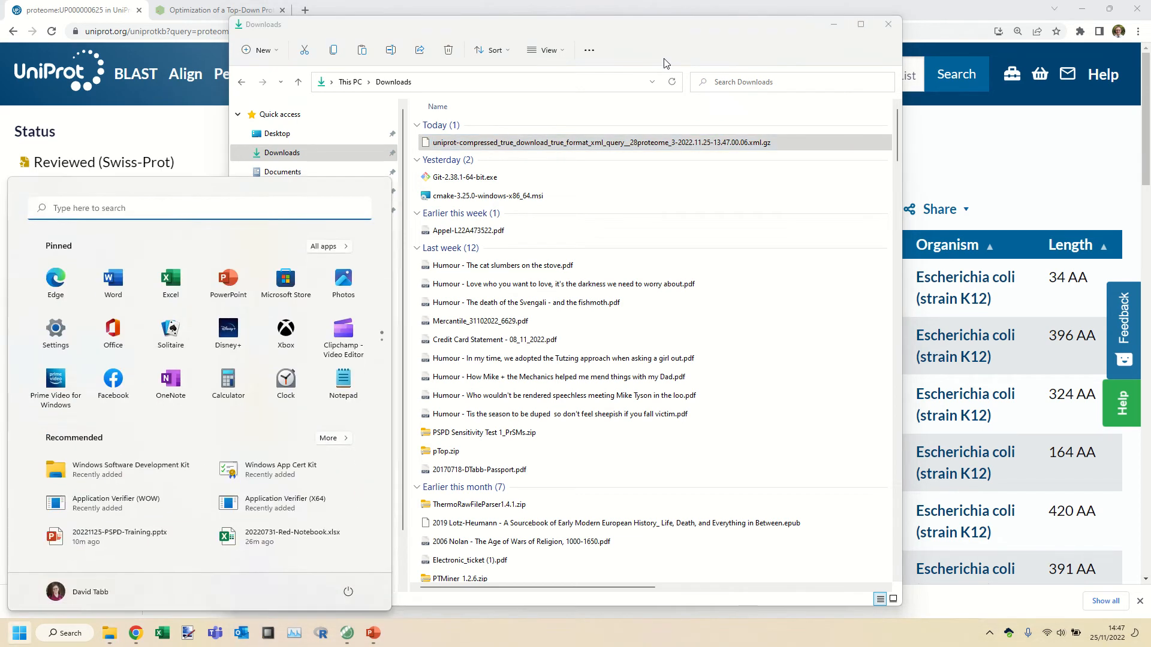
{"action": "type", "text": "7-zip"}
{"action": "key", "text": "Return"}
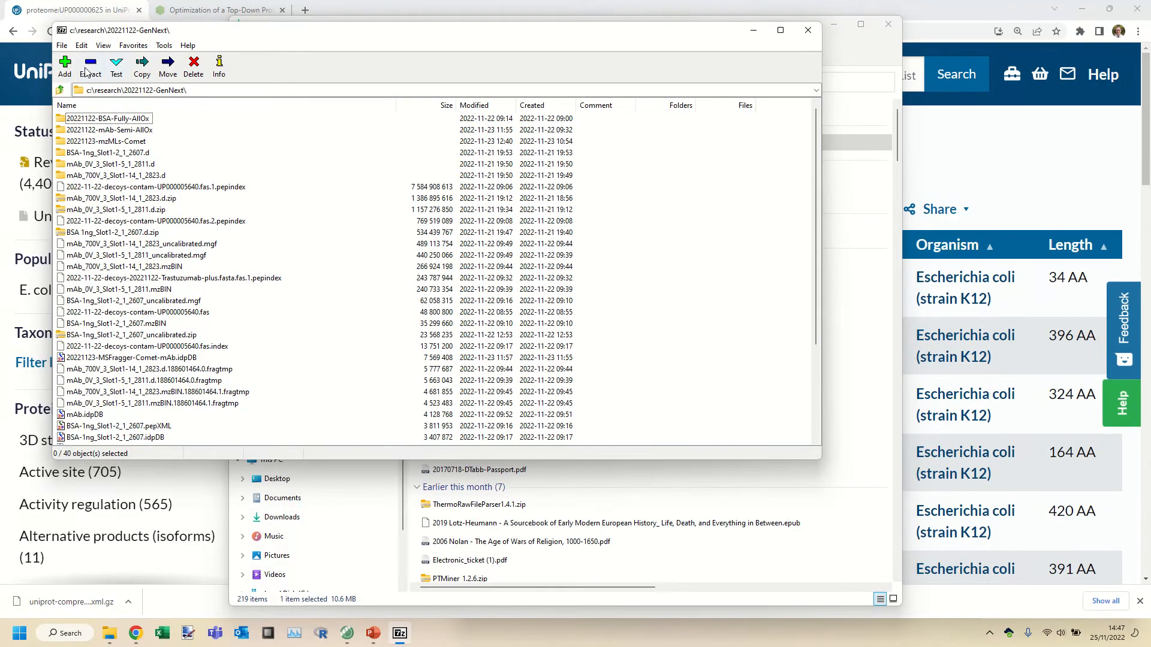
{"action": "left_click", "coordinate": [61, 46]}
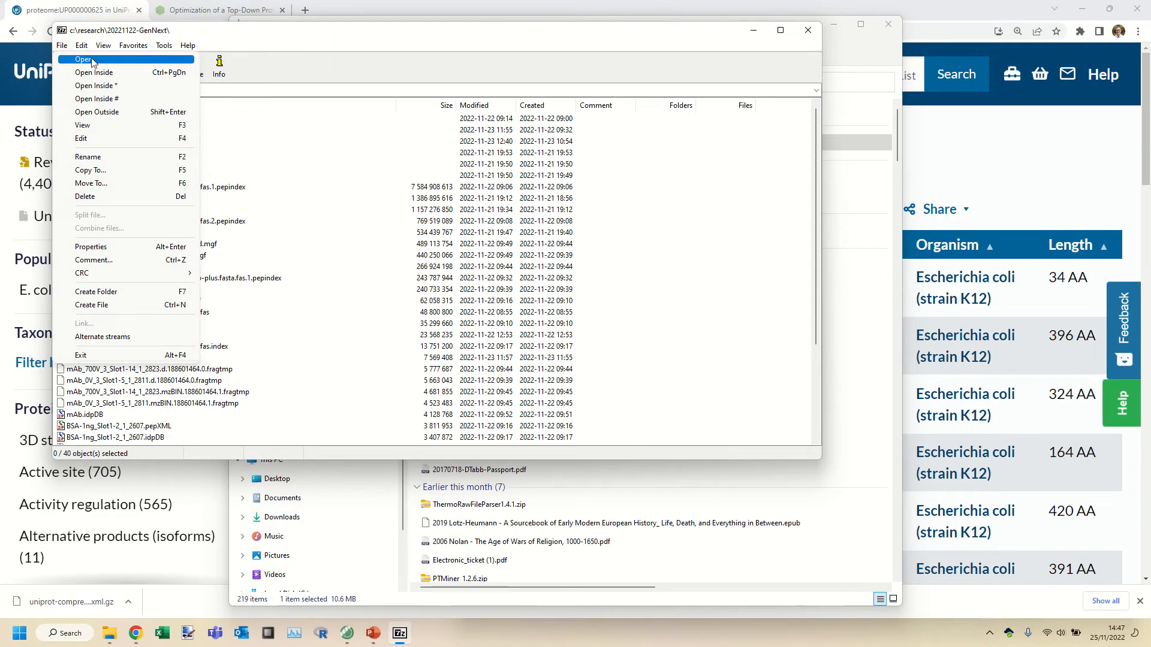
{"action": "mouse_move", "coordinate": [187, 45]}
{"action": "left_click", "coordinate": [248, 41]}
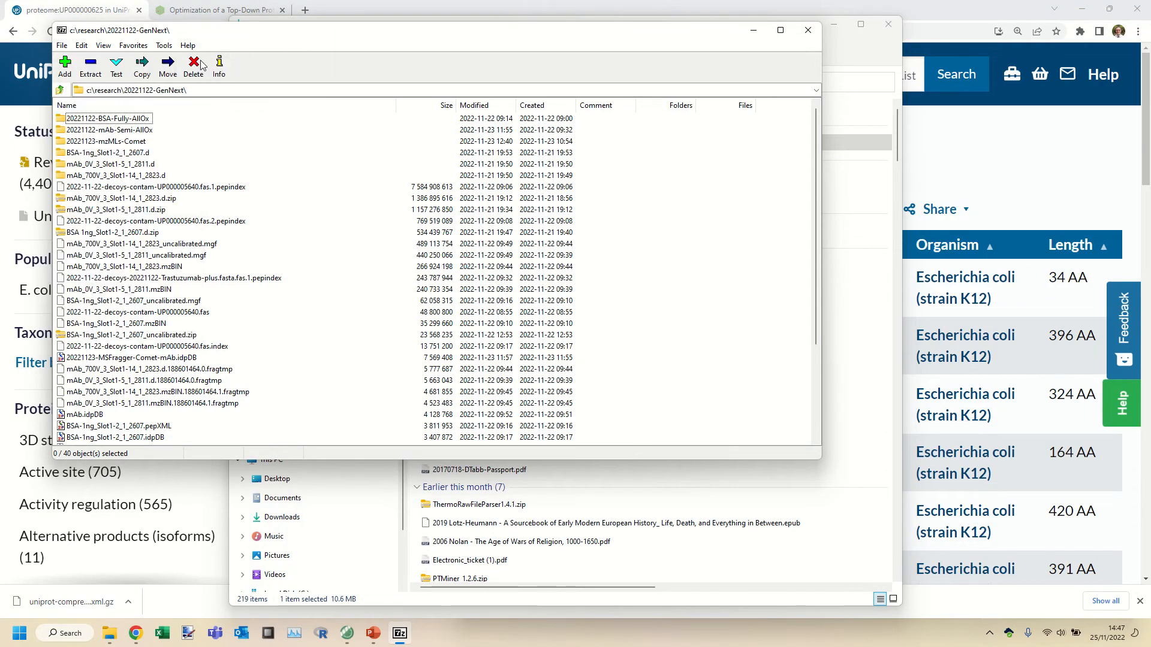
Step: Navigate 7-Zip from the 20221122-GenNext folder to the Downloads folder of the current user's profile
{"action": "left_click", "coordinate": [181, 91]}
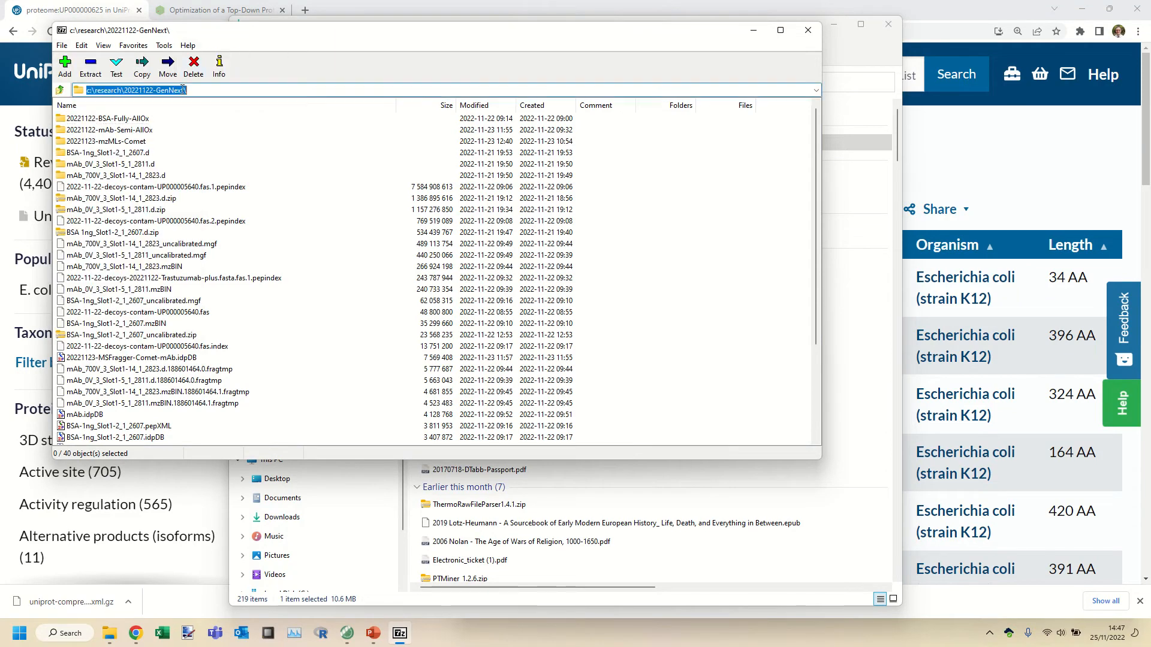
{"action": "left_click", "coordinate": [61, 91]}
{"action": "left_click", "coordinate": [61, 91]}
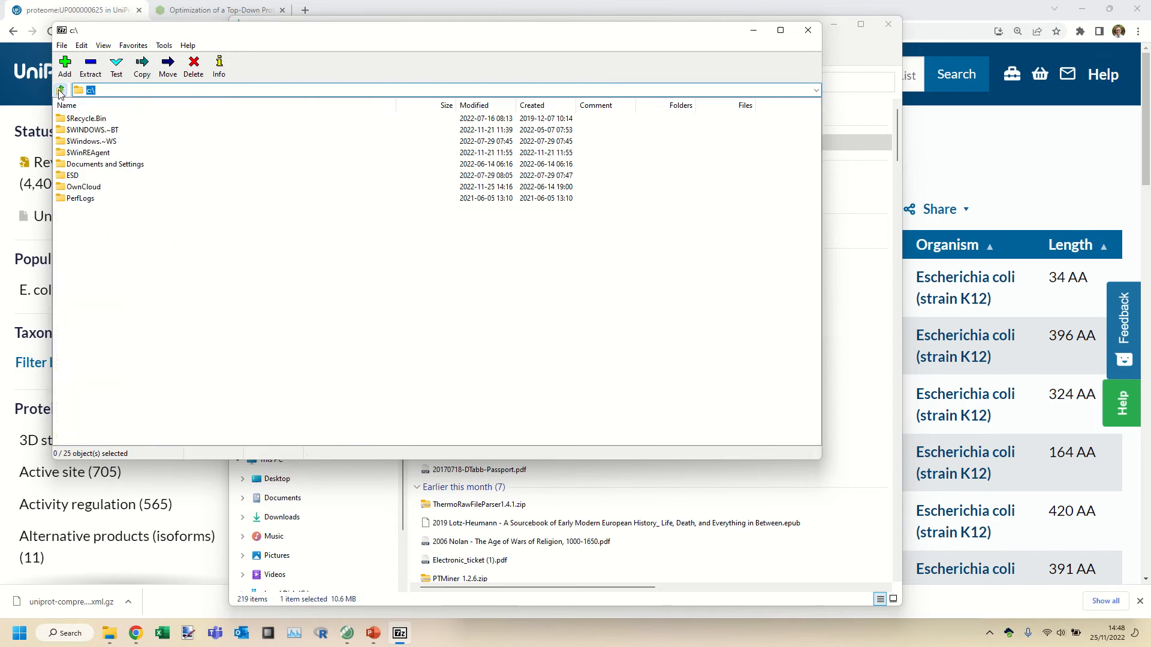
{"action": "left_click", "coordinate": [60, 91]}
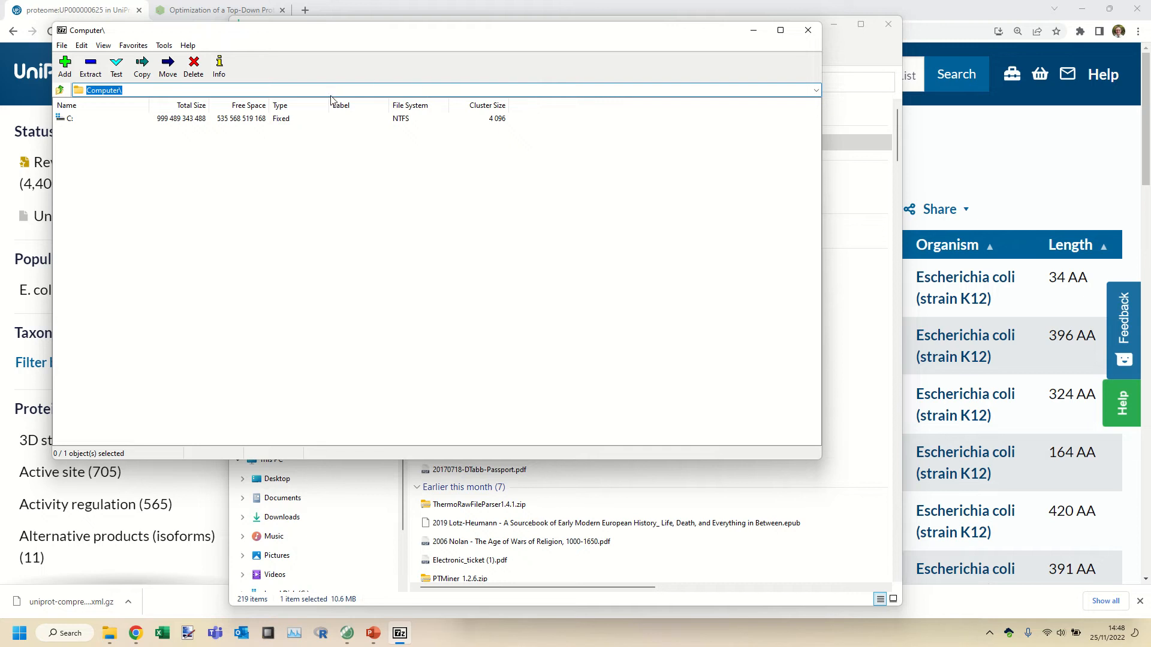
{"action": "type", "text": "c:\\users\\dtabb\\downloads"}
{"action": "key", "text": "Return"}
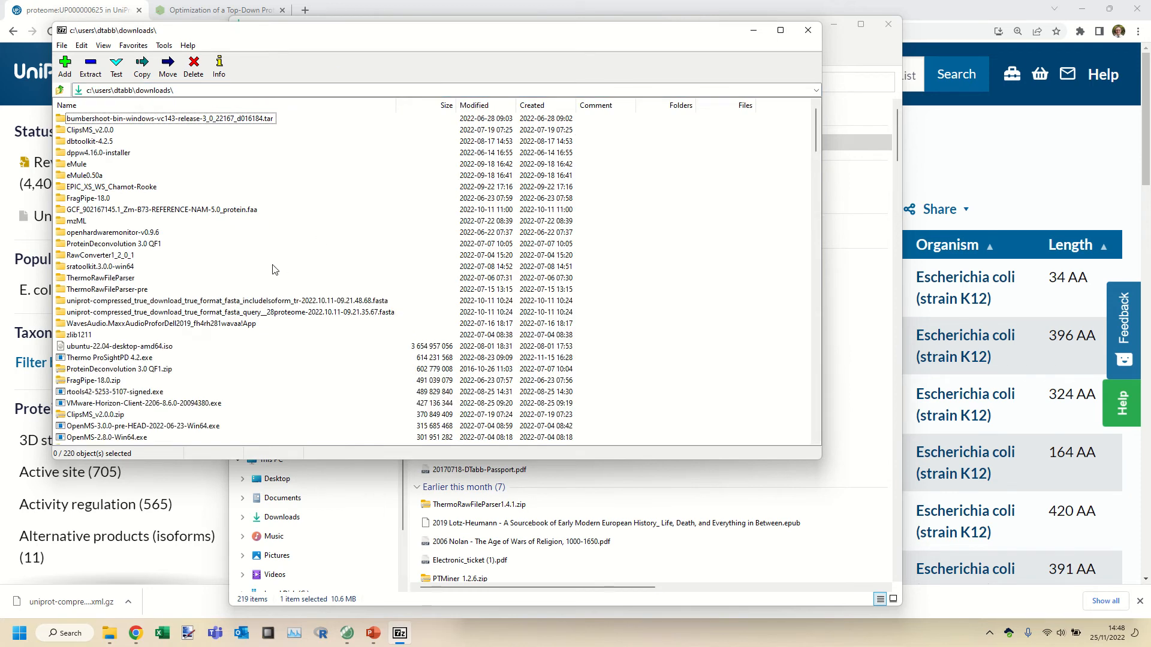
Step: Sort the Downloads listing by name in 7-Zip and extract the UniProt proteome .xml.gz archive of 2022.11.25 with the default settings
{"action": "left_click", "coordinate": [848, 62]}
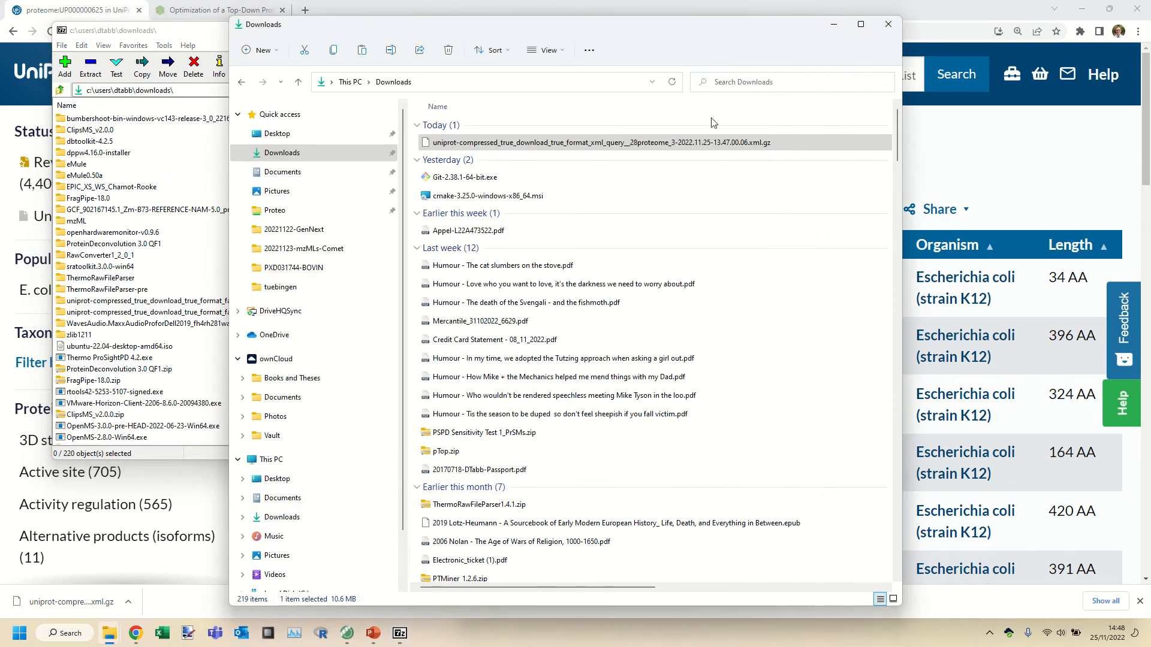
{"action": "left_click", "coordinate": [516, 146]}
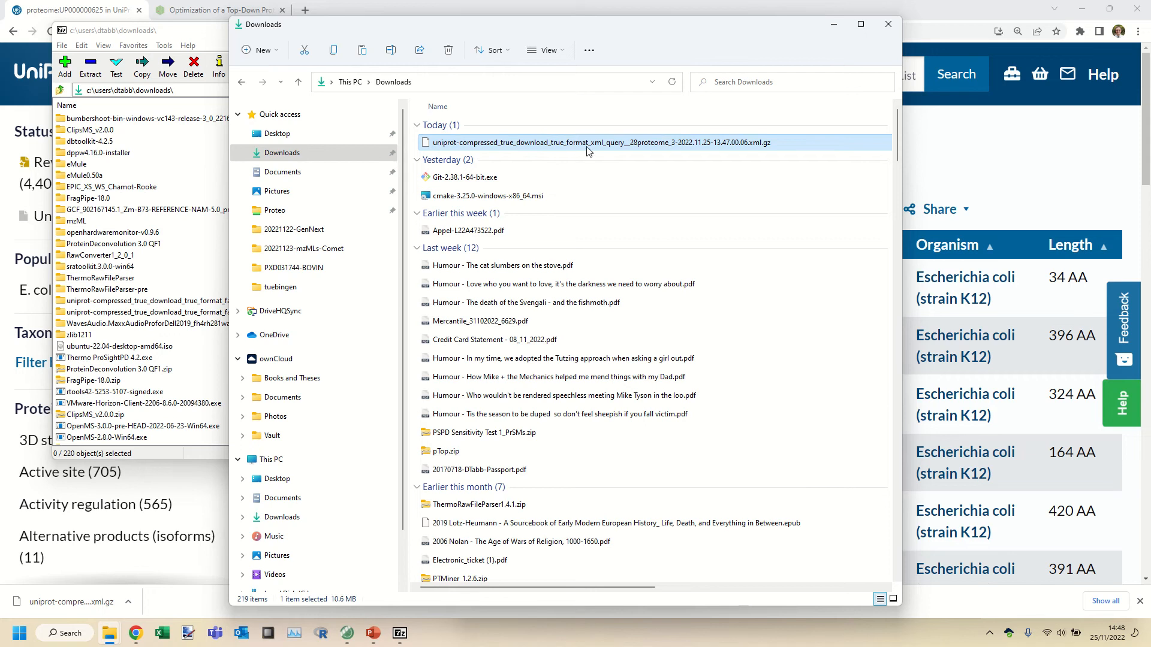
{"action": "left_click", "coordinate": [190, 33]}
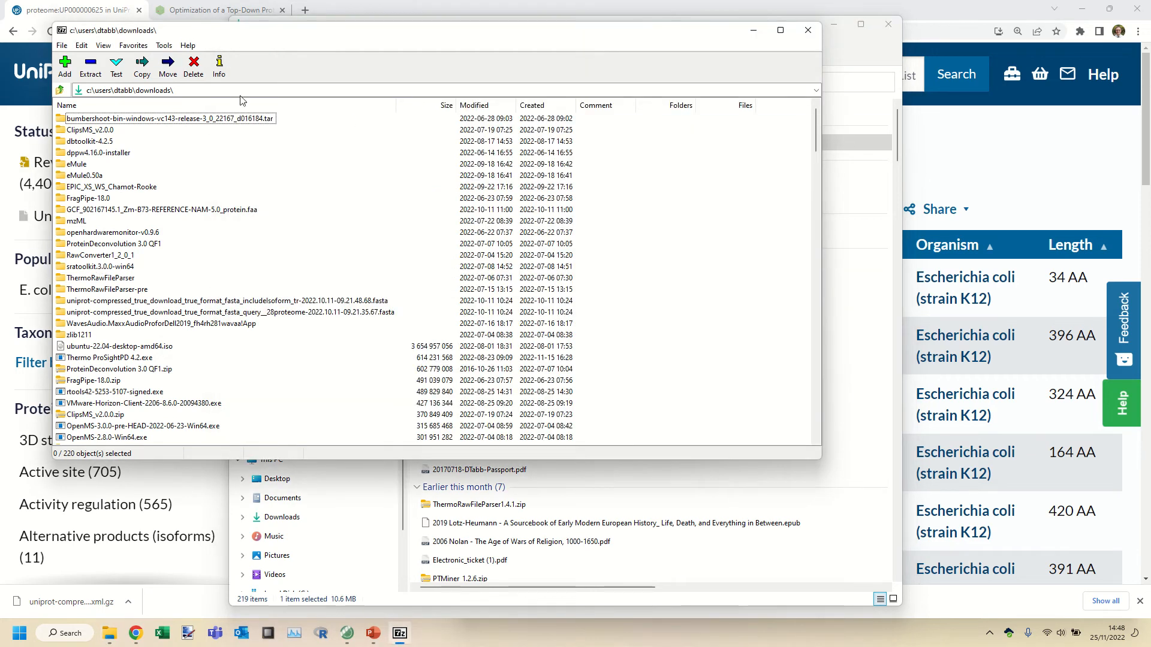
{"action": "left_click", "coordinate": [217, 105]}
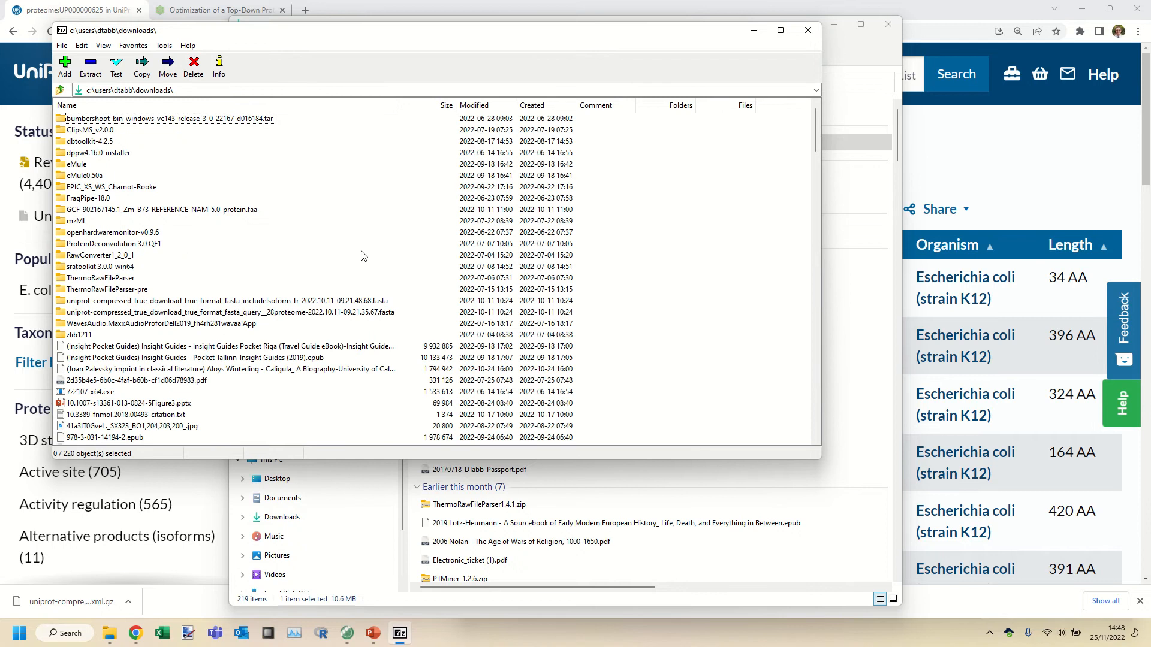
{"action": "left_click_drag", "start_coordinate": [816, 139], "coordinate": [820, 433]}
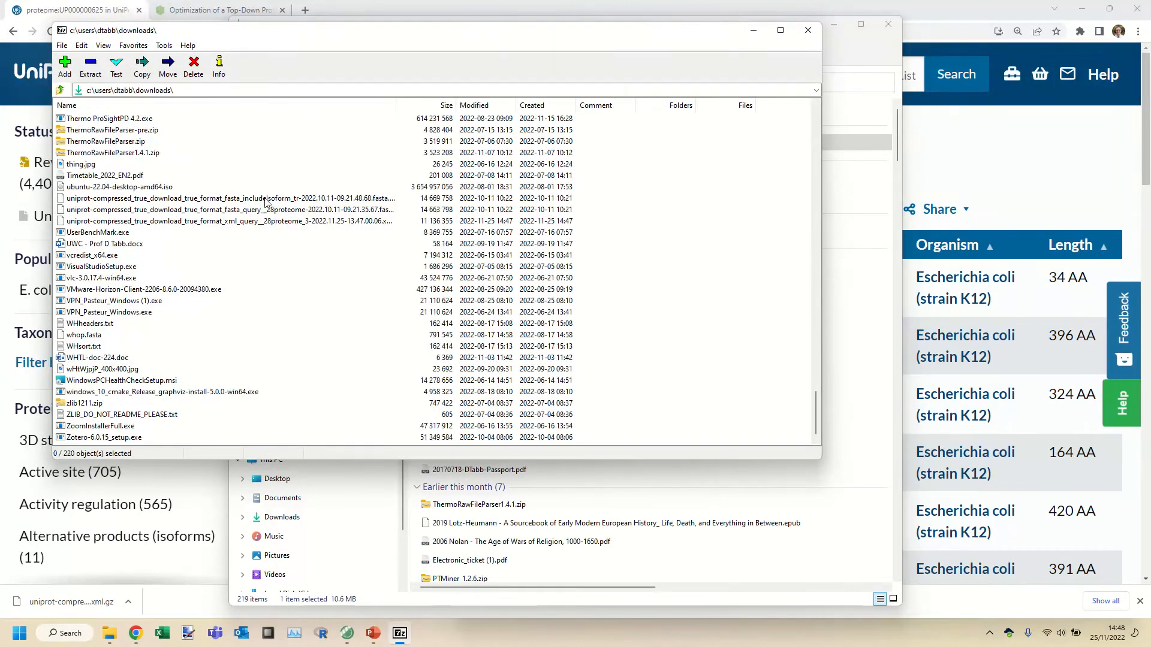
{"action": "left_click", "coordinate": [334, 223]}
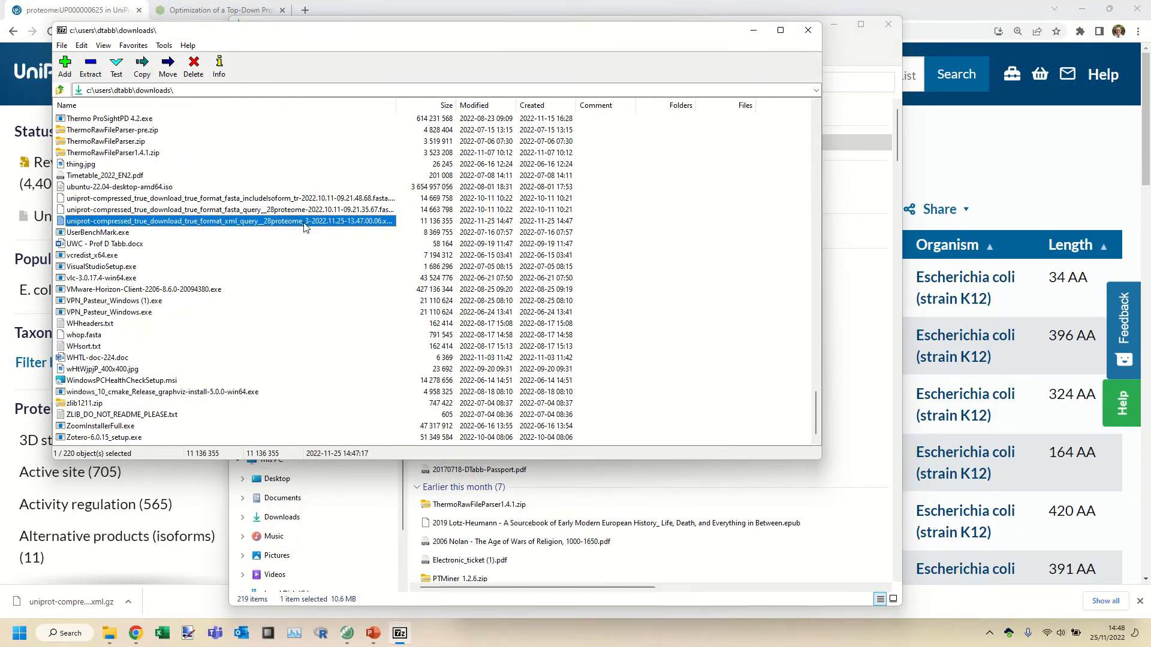
{"action": "left_click", "coordinate": [91, 66]}
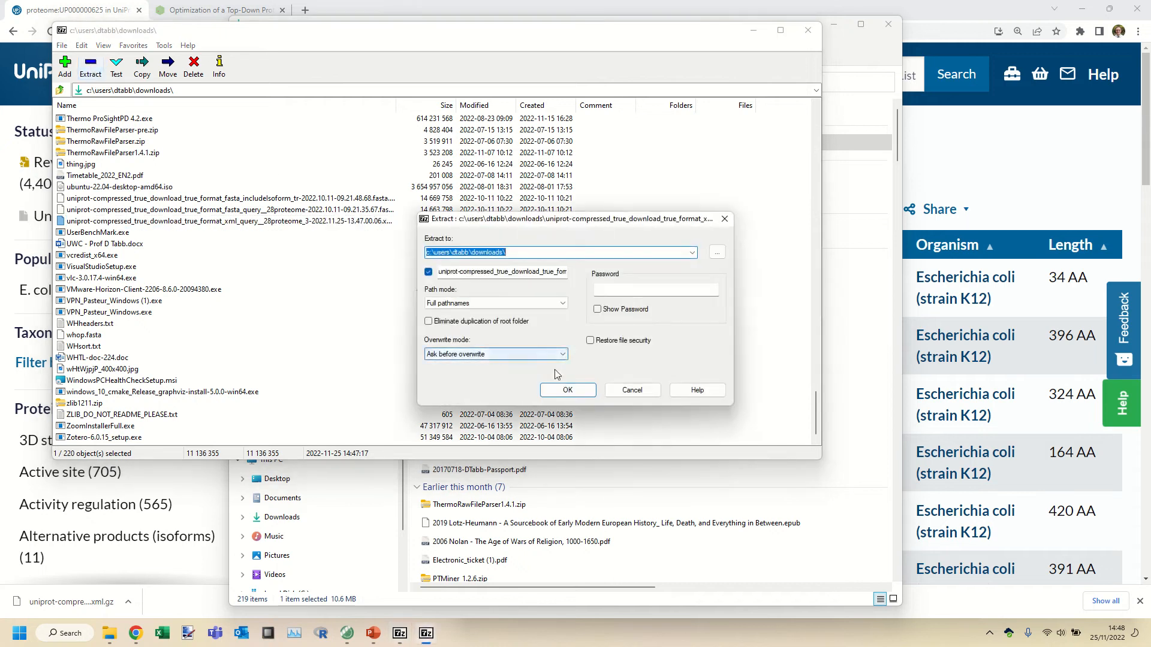
{"action": "left_click", "coordinate": [566, 391]}
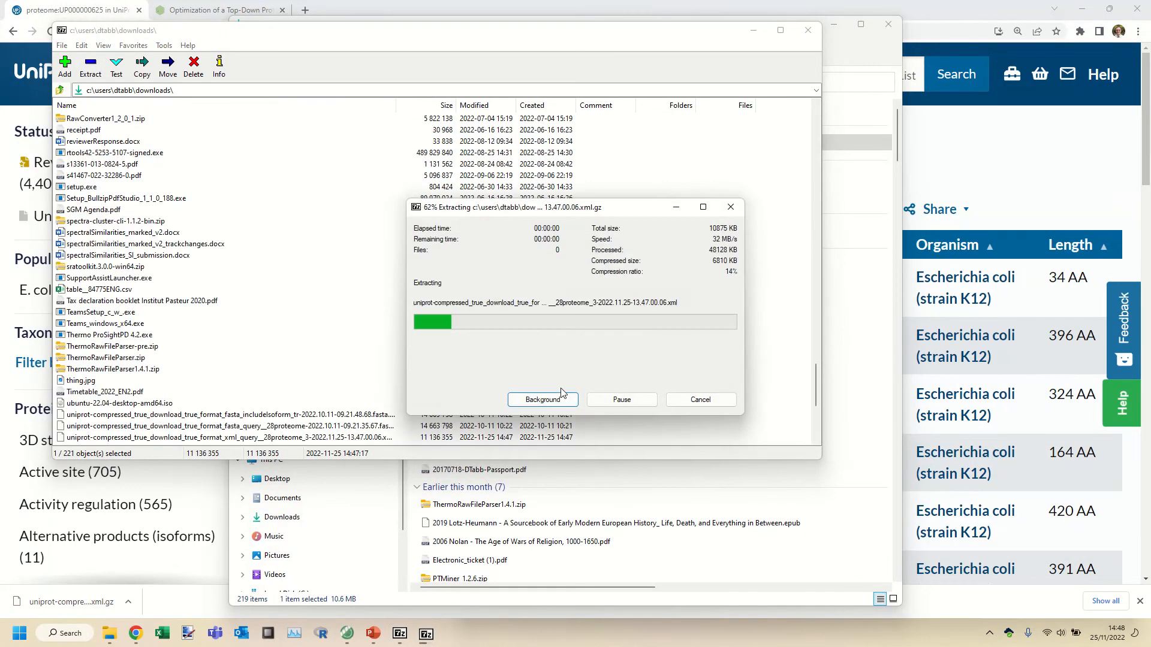
Step: Open the extracted UniProt folder in File Explorer, widen its Name column and cut the XML file
{"action": "left_click", "coordinate": [857, 54]}
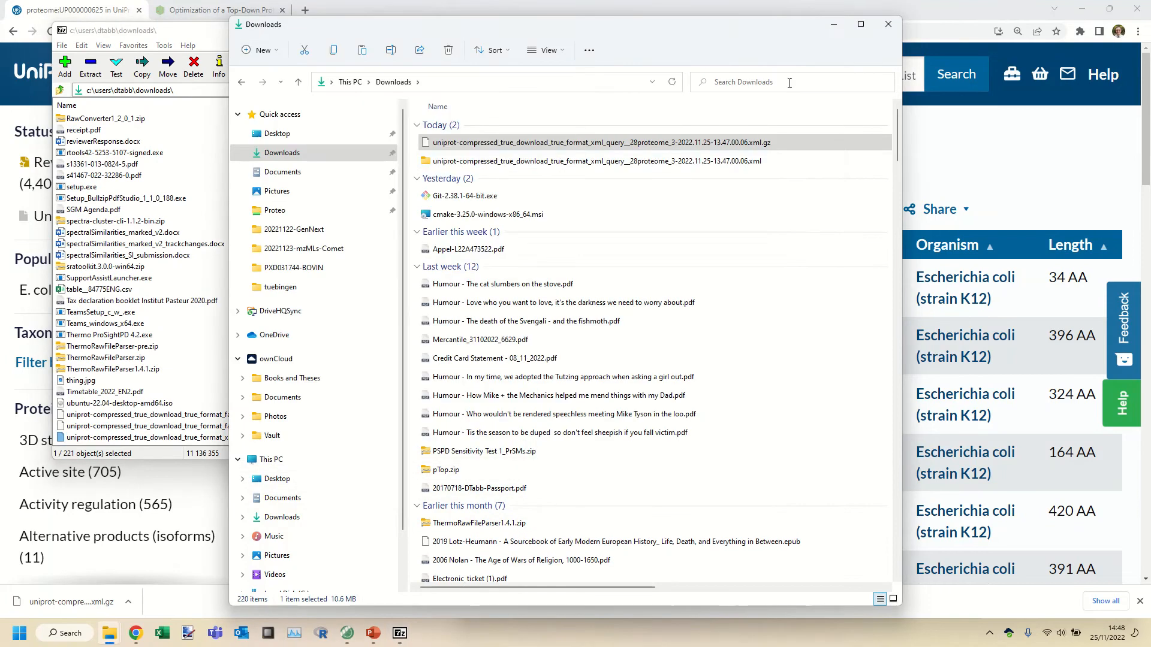
{"action": "double_click", "coordinate": [546, 162]}
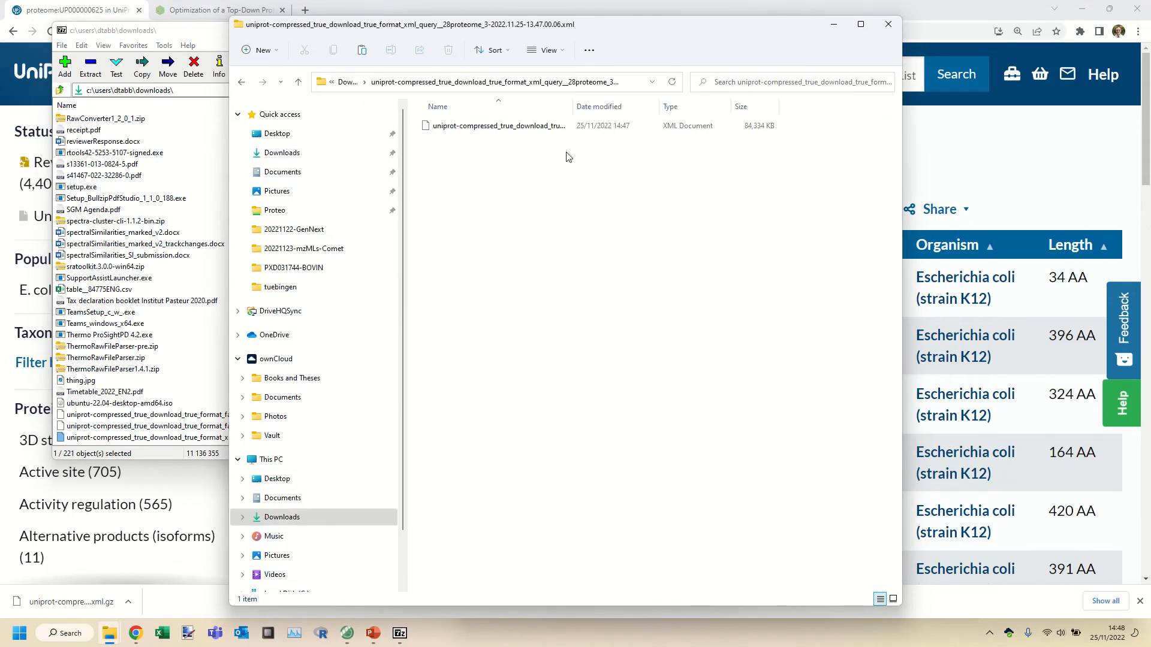
{"action": "left_click_drag", "start_coordinate": [577, 101], "coordinate": [634, 102]}
{"action": "left_click", "coordinate": [515, 127]}
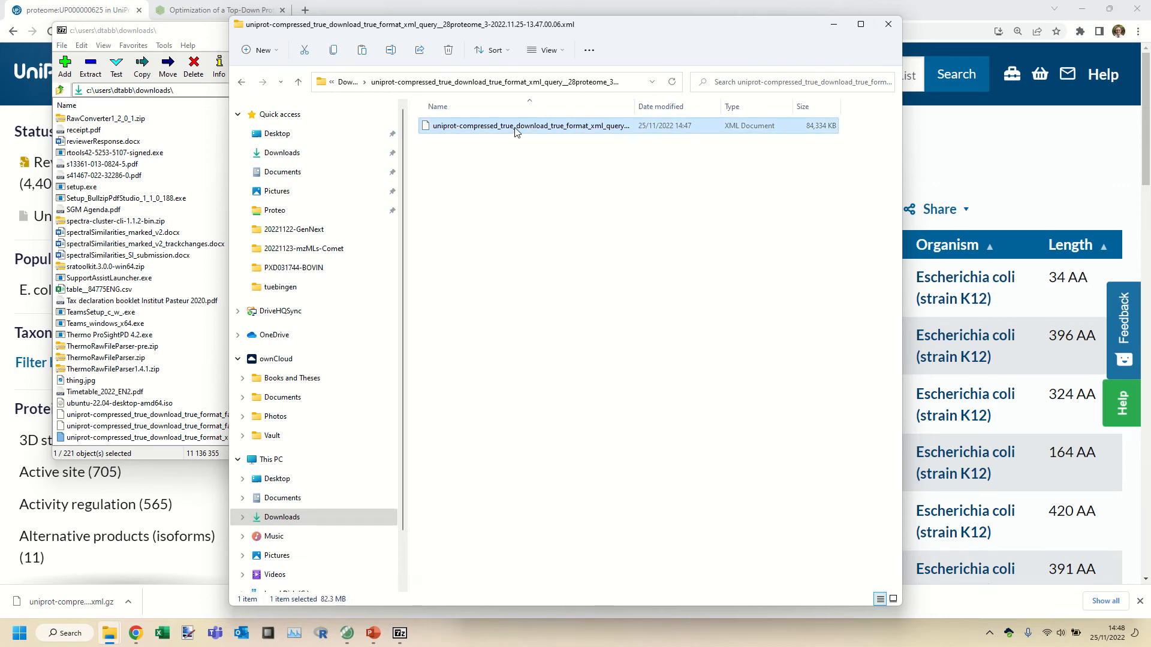
{"action": "right_click", "coordinate": [515, 132]}
{"action": "left_click", "coordinate": [531, 143]}
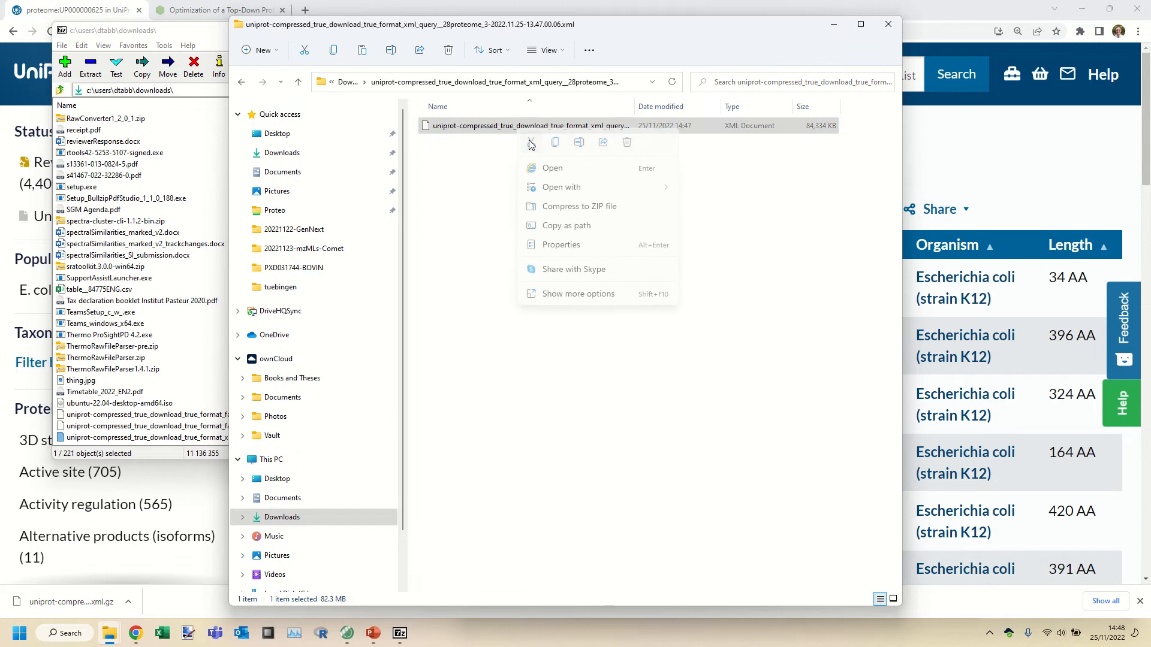
Step: Close 7-Zip and move the cut UniProt XML file into the PSPD-Demo folder in Documents
{"action": "left_click", "coordinate": [201, 35]}
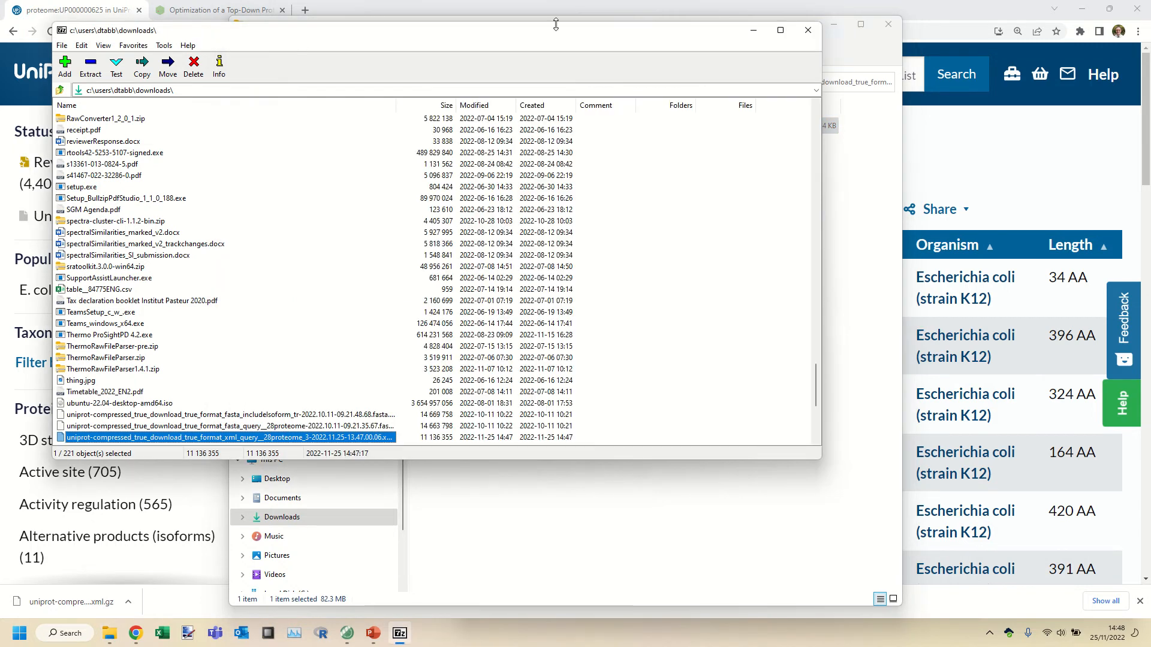
{"action": "left_click", "coordinate": [808, 30]}
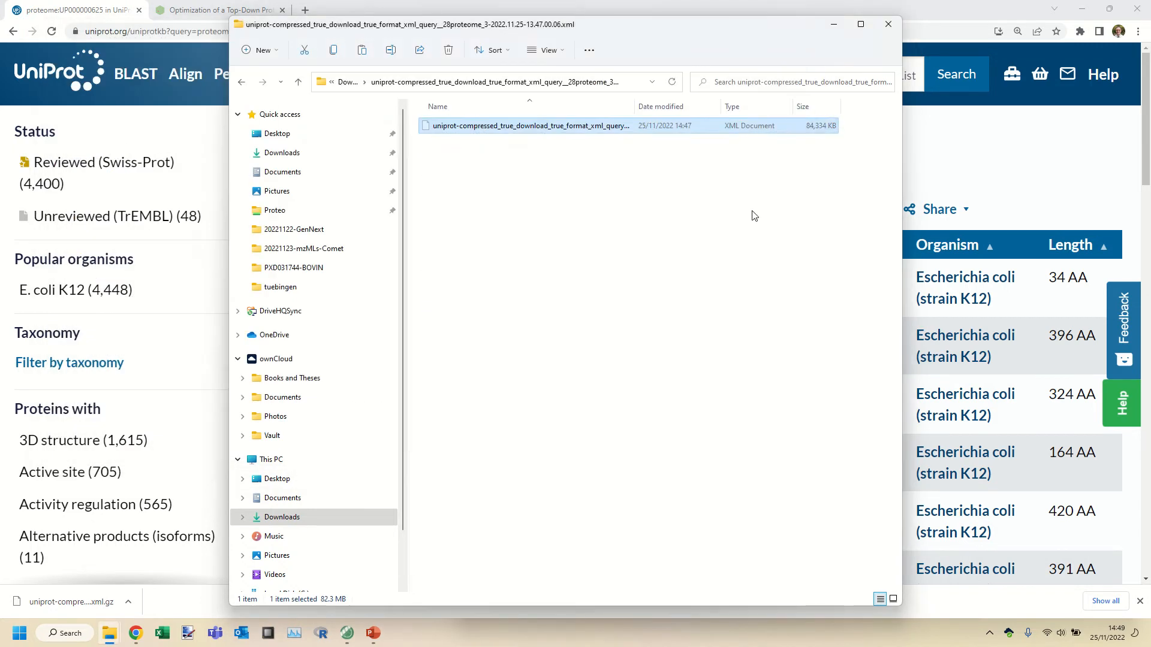
{"action": "key", "text": "alt+Tab"}
{"action": "left_click", "coordinate": [750, 214]}
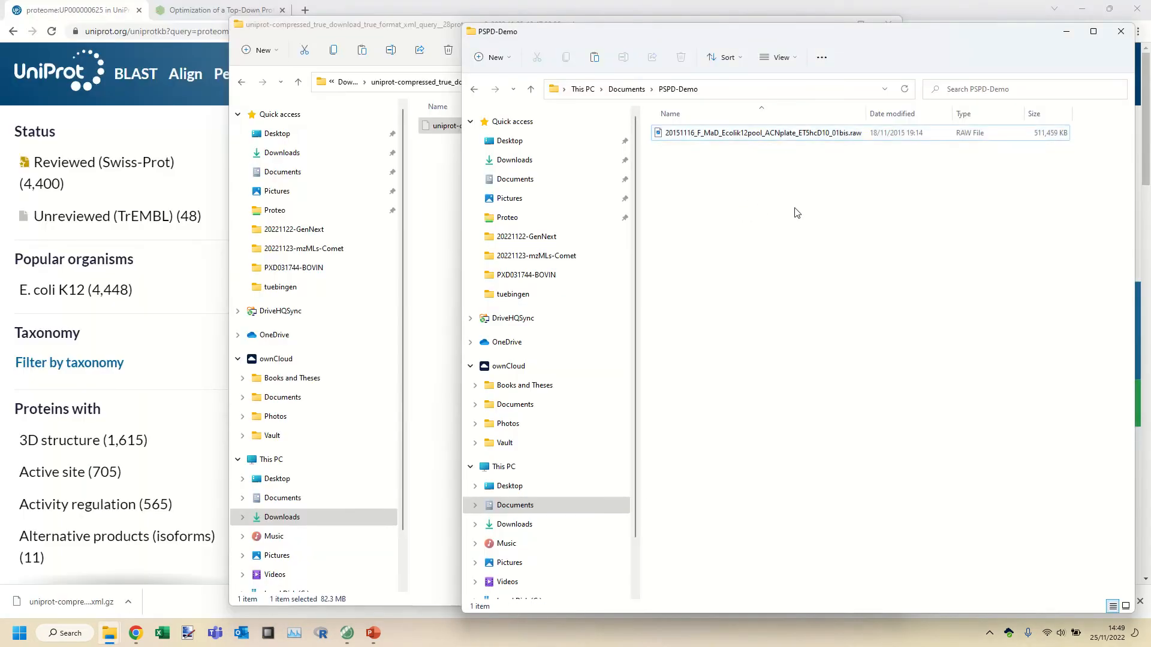
{"action": "key", "text": "ctrl+v"}
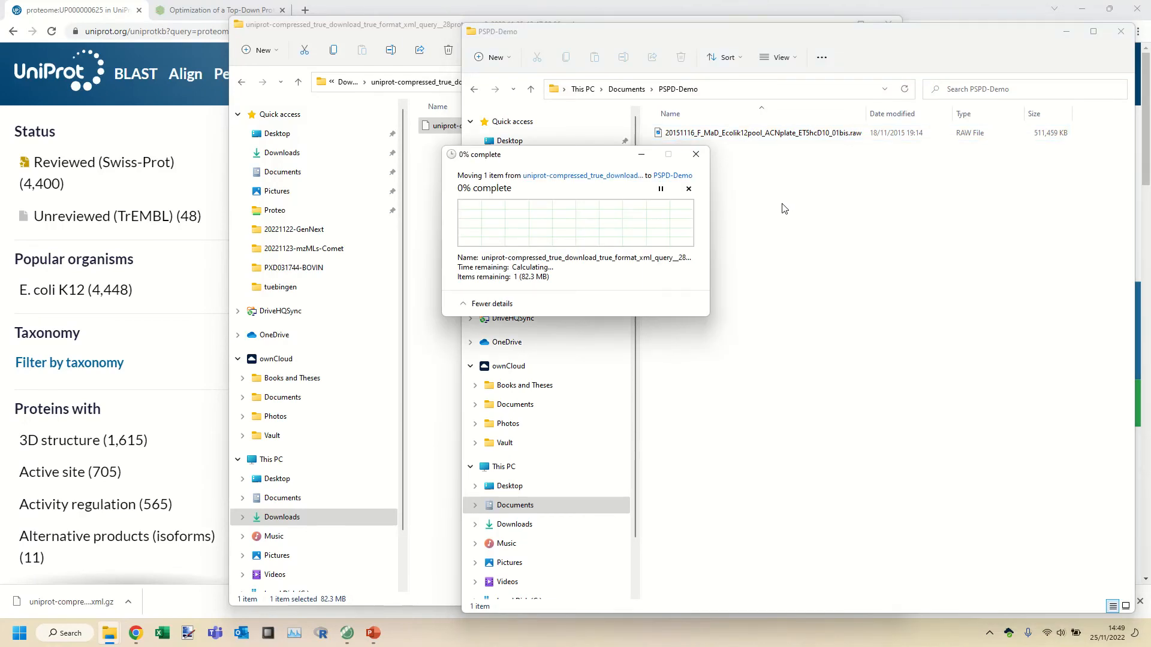
Step: Widen the Name column of the PSPD-Demo folder and minimize the browser window showing UniProt
{"action": "left_click", "coordinate": [867, 111]}
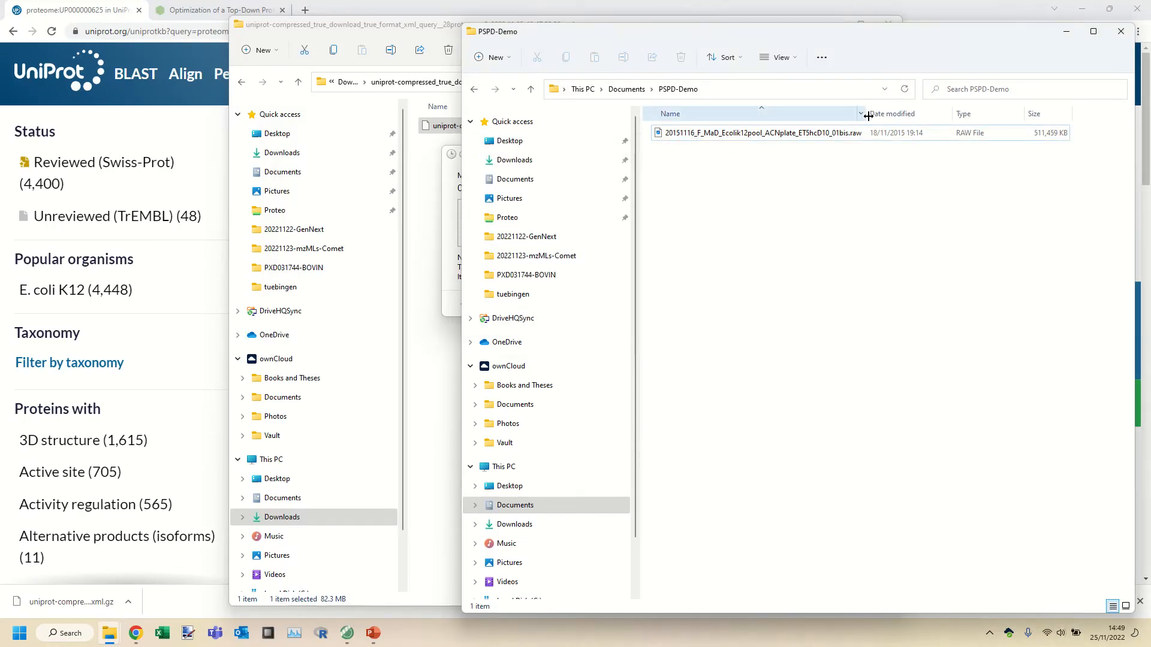
{"action": "left_click_drag", "start_coordinate": [865, 115], "coordinate": [974, 114]}
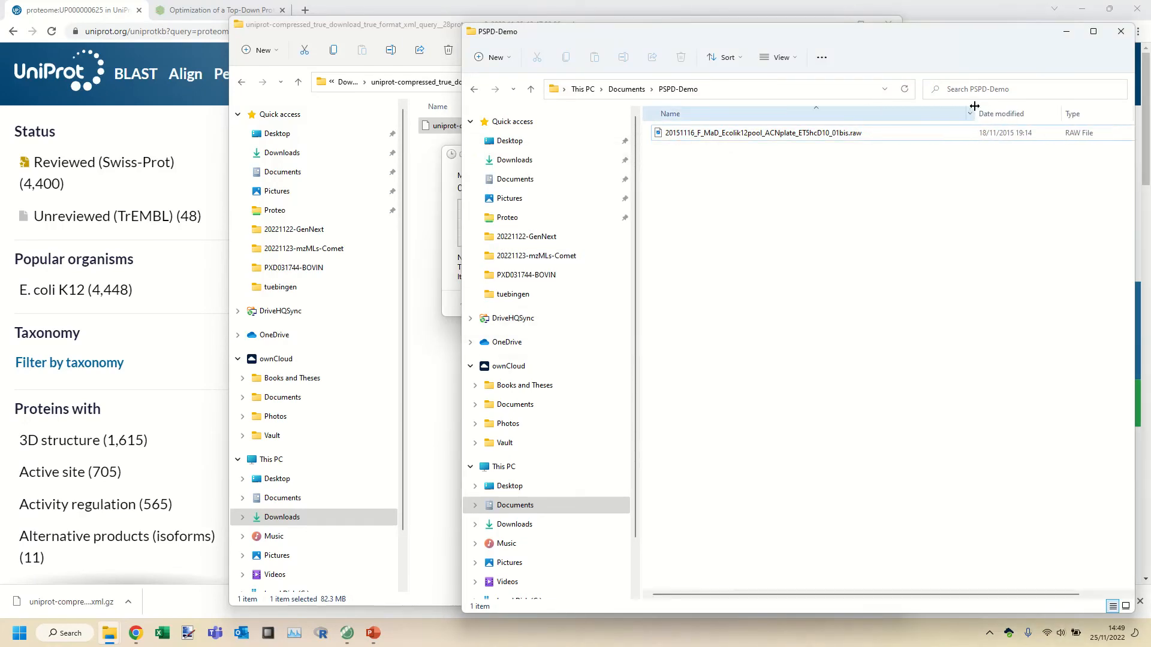
{"action": "left_click", "coordinate": [453, 188]}
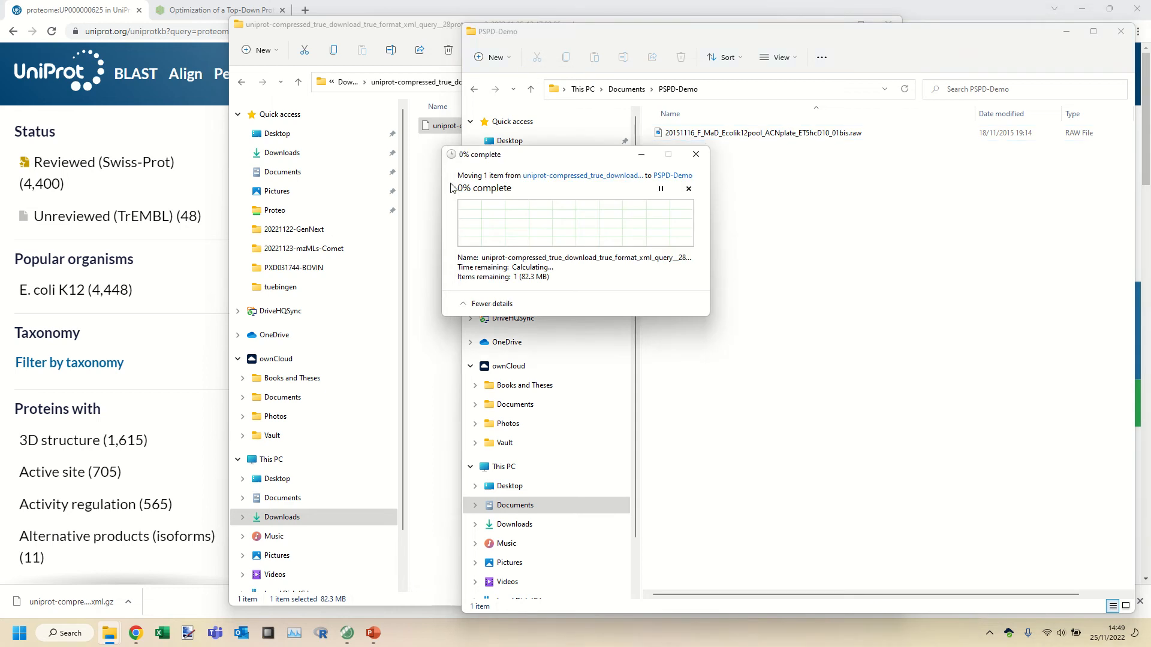
{"action": "left_click", "coordinate": [817, 228]}
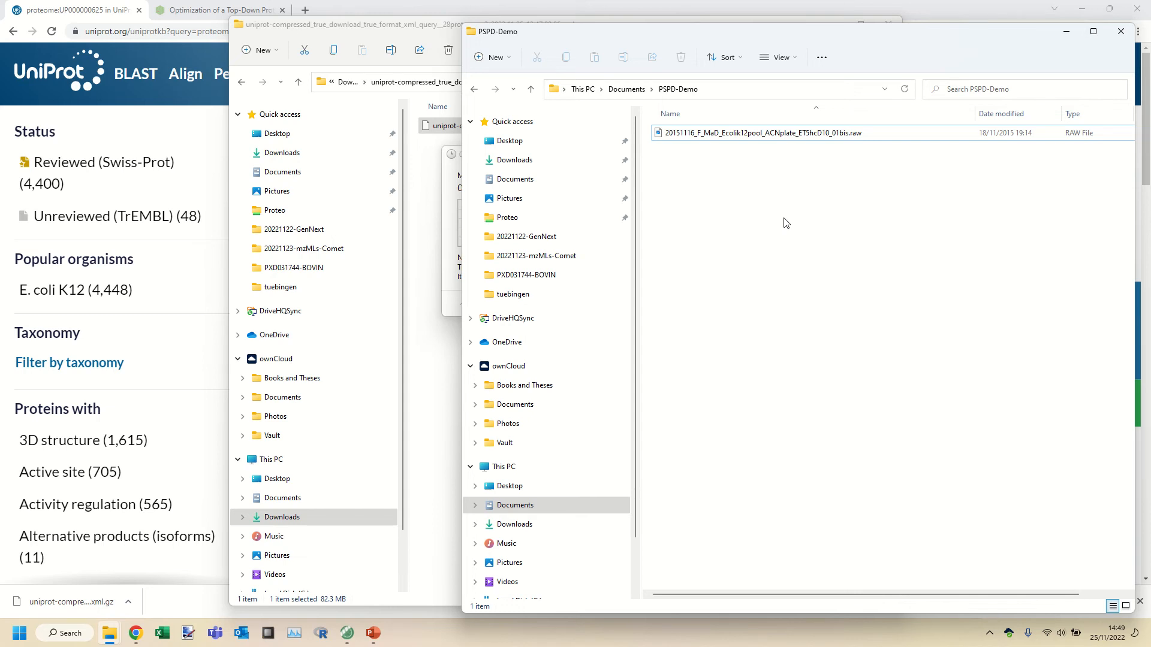
{"action": "left_click", "coordinate": [451, 204]}
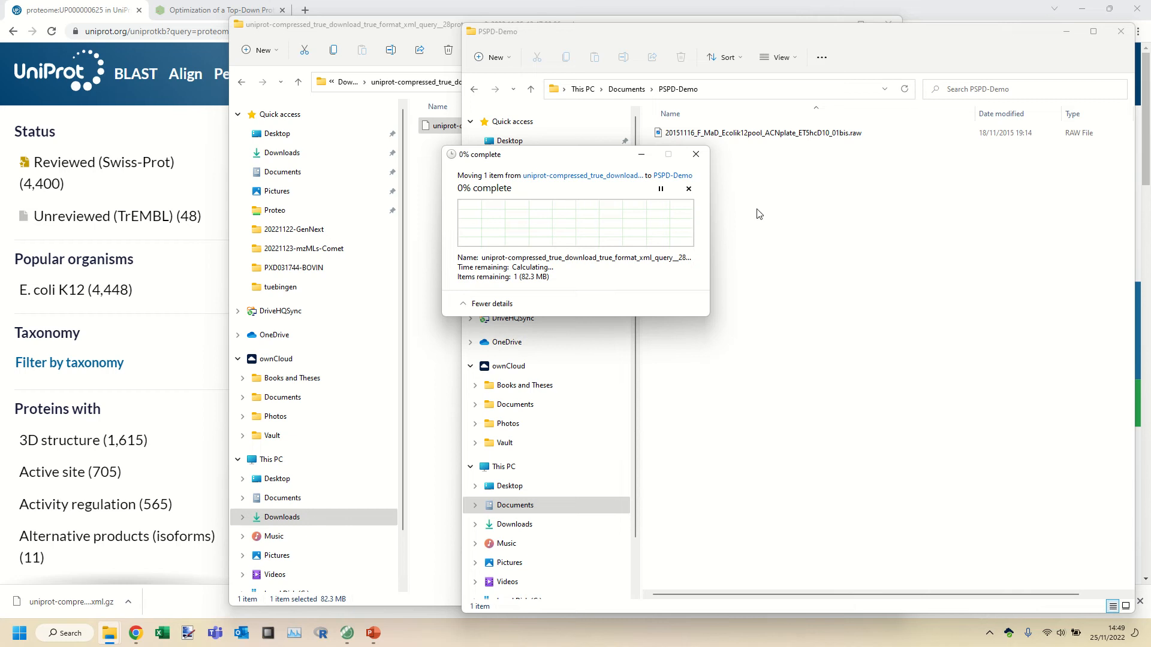
{"action": "left_click", "coordinate": [368, 9]}
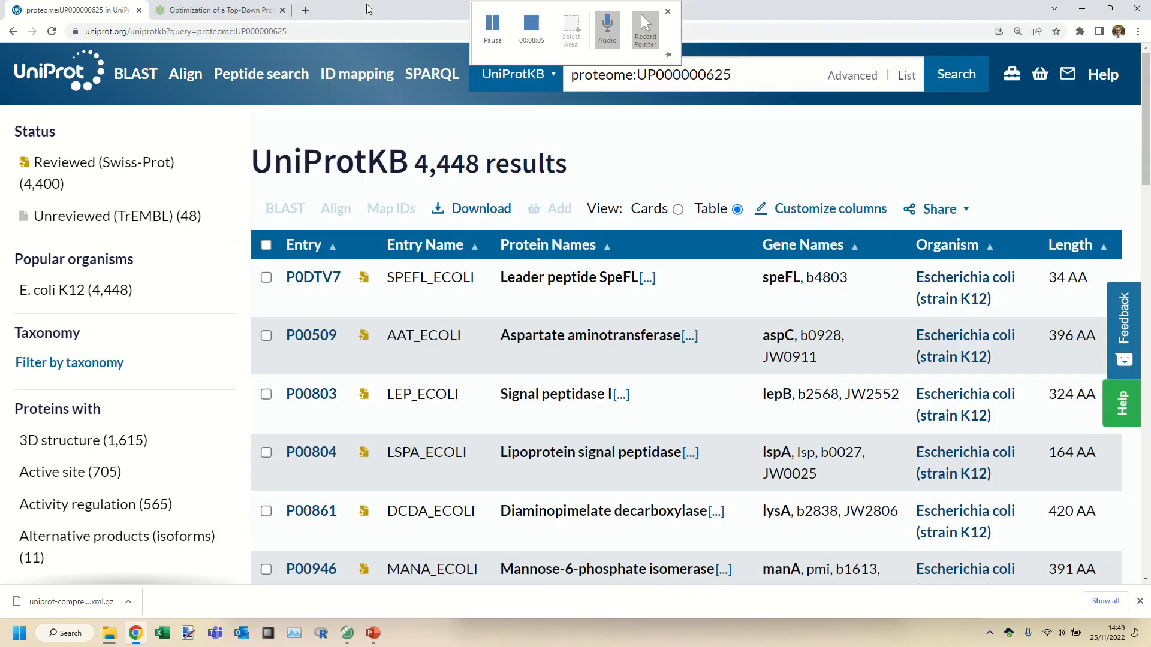
{"action": "left_click", "coordinate": [1082, 8]}
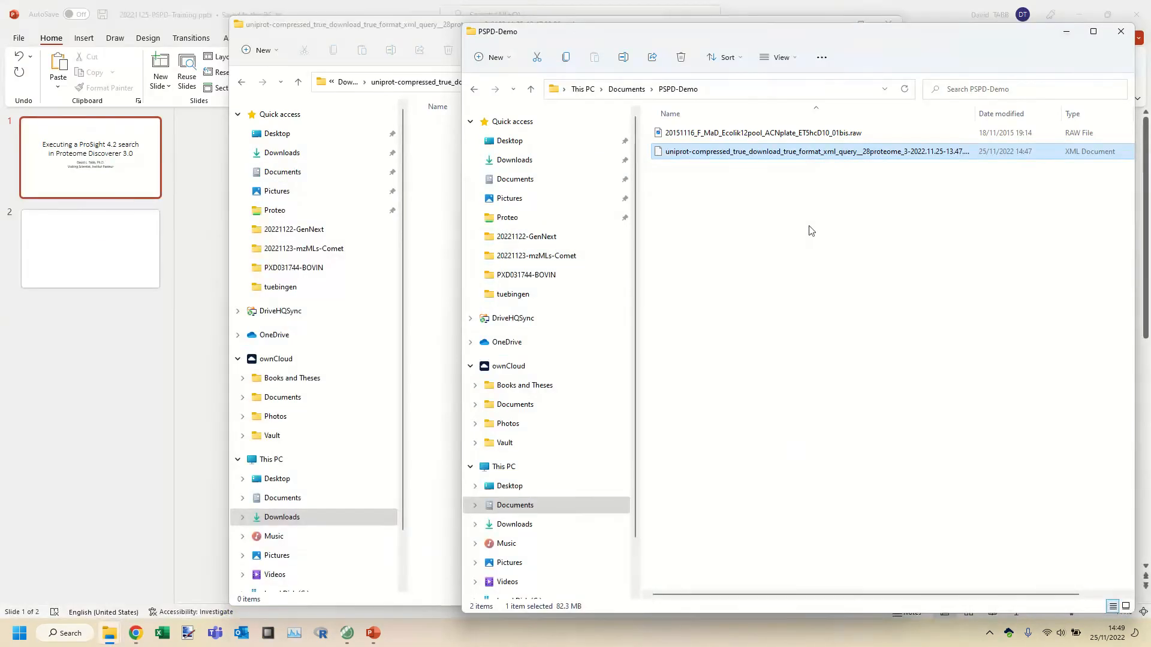
{"action": "left_click", "coordinate": [871, 189]}
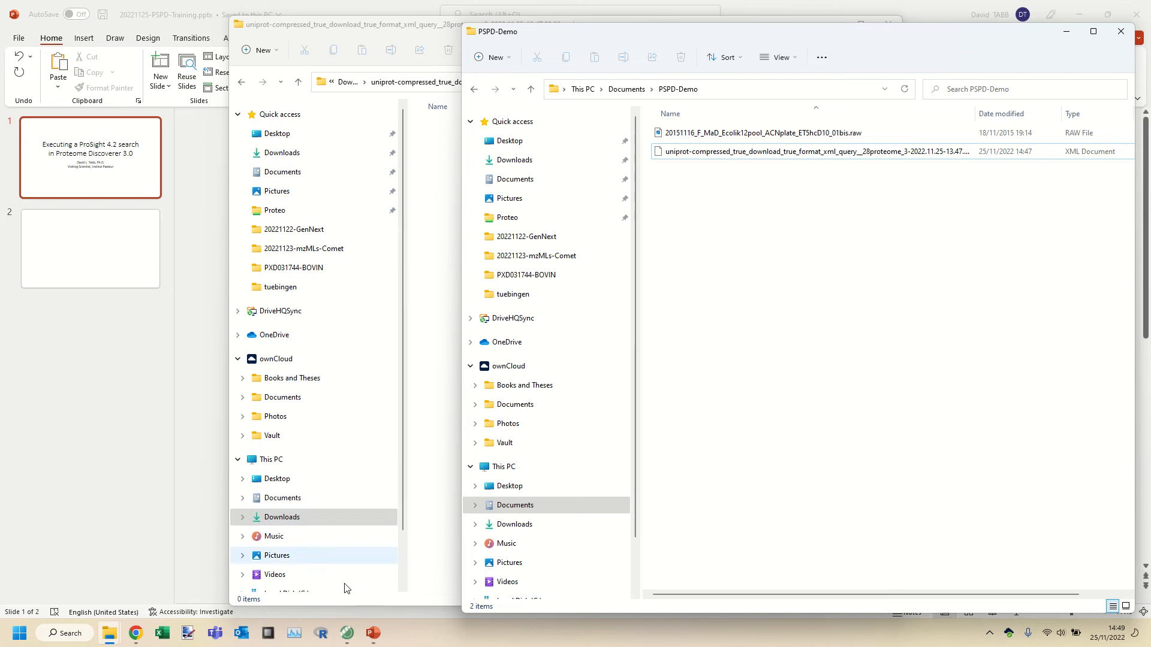
Step: Switch to Proteome Discoverer and open the ProSightPD Database Manager, moving its window clear of the main toolbar
{"action": "left_click", "coordinate": [345, 636]}
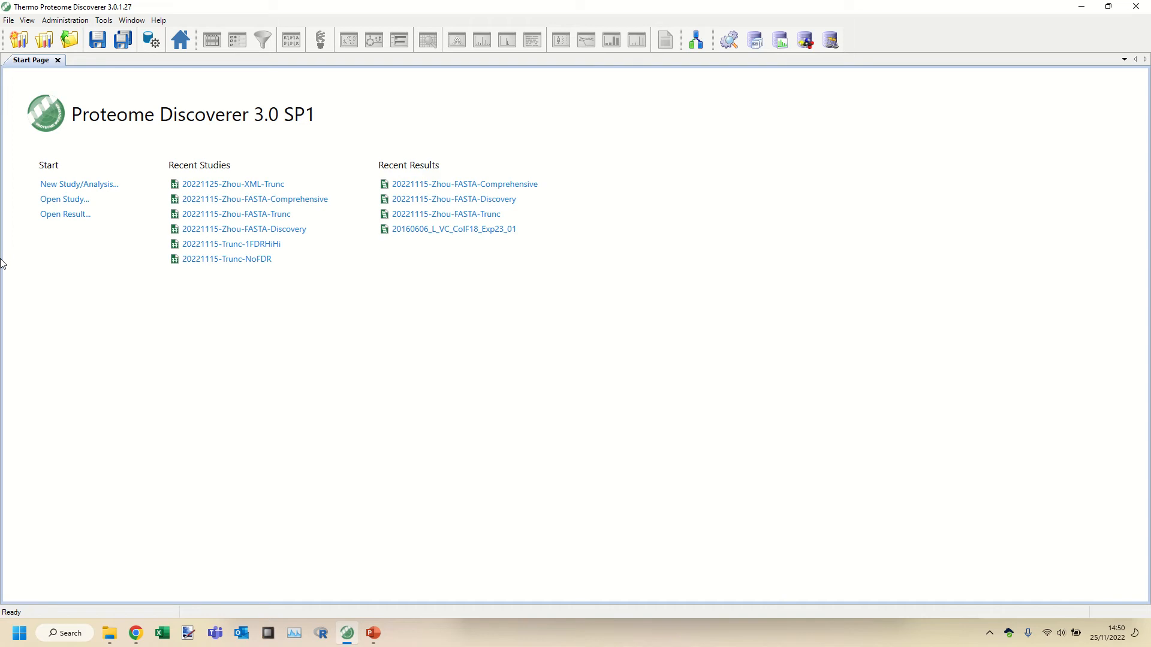
{"action": "left_click", "coordinate": [146, 37]}
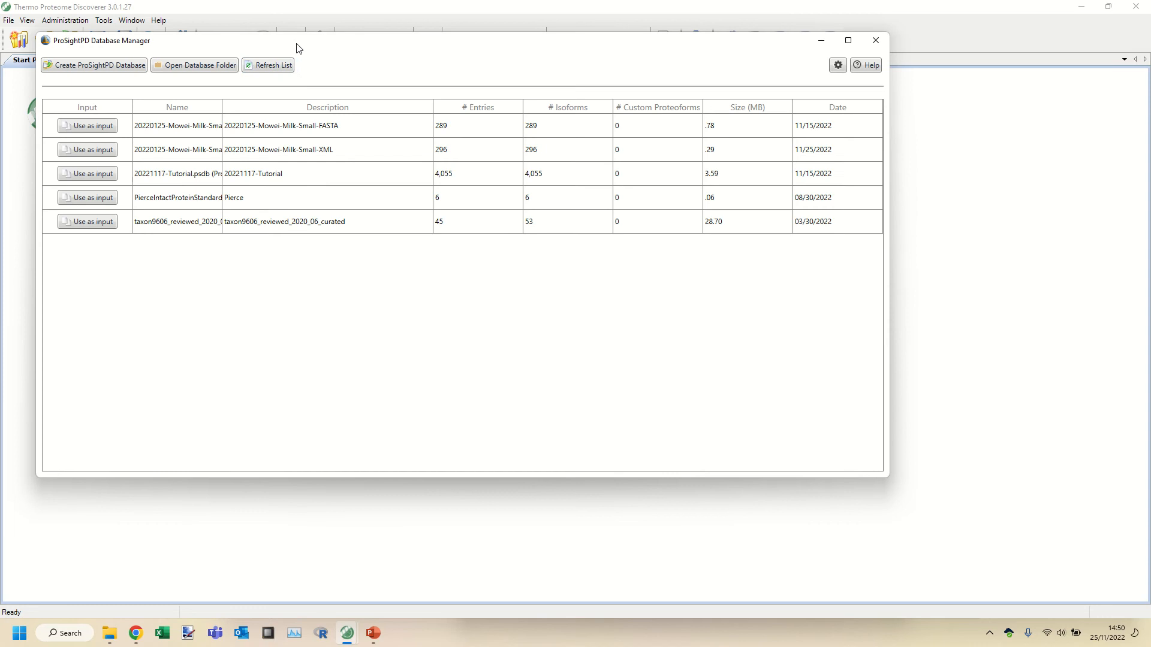
{"action": "left_click_drag", "start_coordinate": [300, 46], "coordinate": [368, 115]}
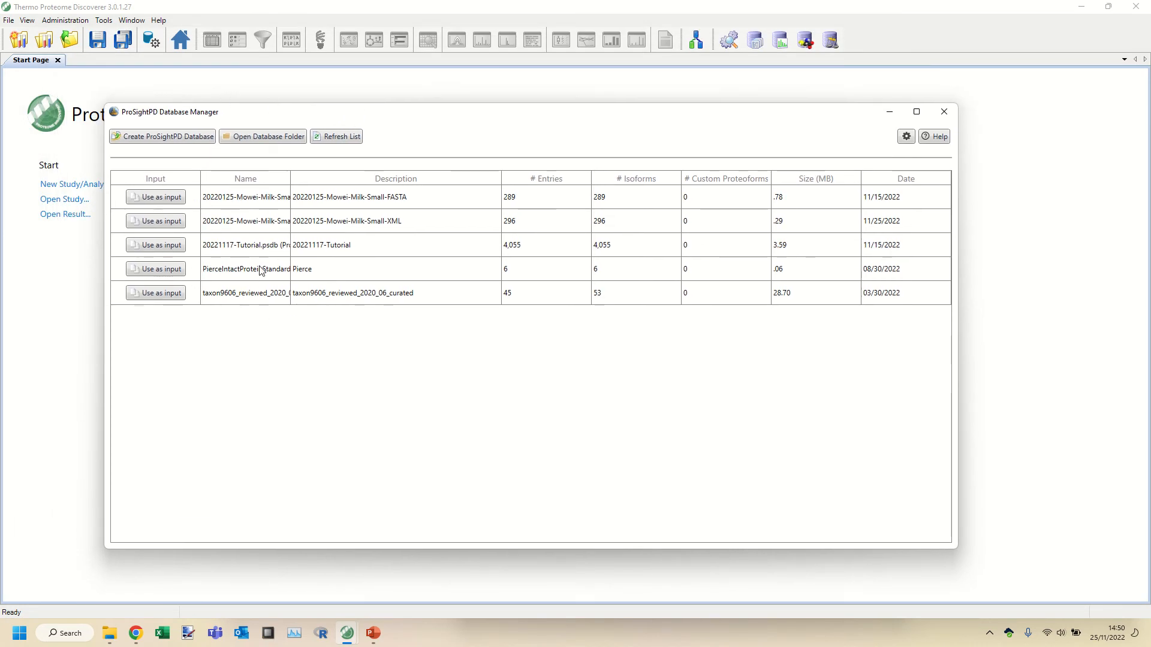
Step: Start a new ProSightPD database, browse for its input file, and copy the PSPD-Demo folder path from File Explorer
{"action": "left_click", "coordinate": [152, 141]}
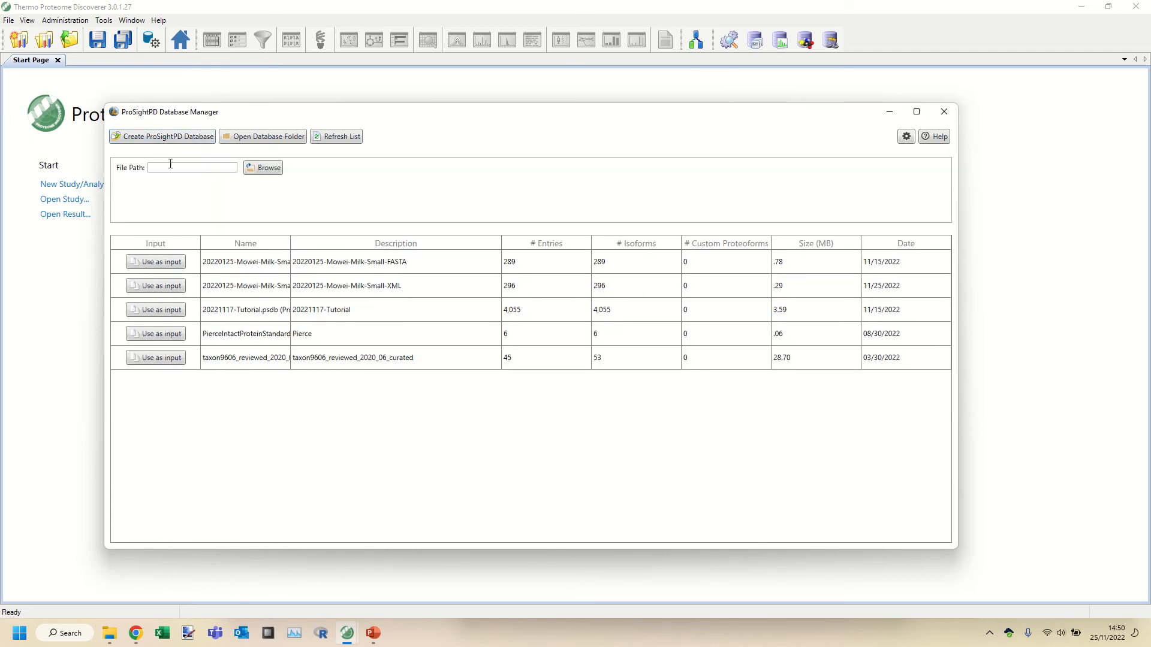
{"action": "left_click", "coordinate": [254, 168]}
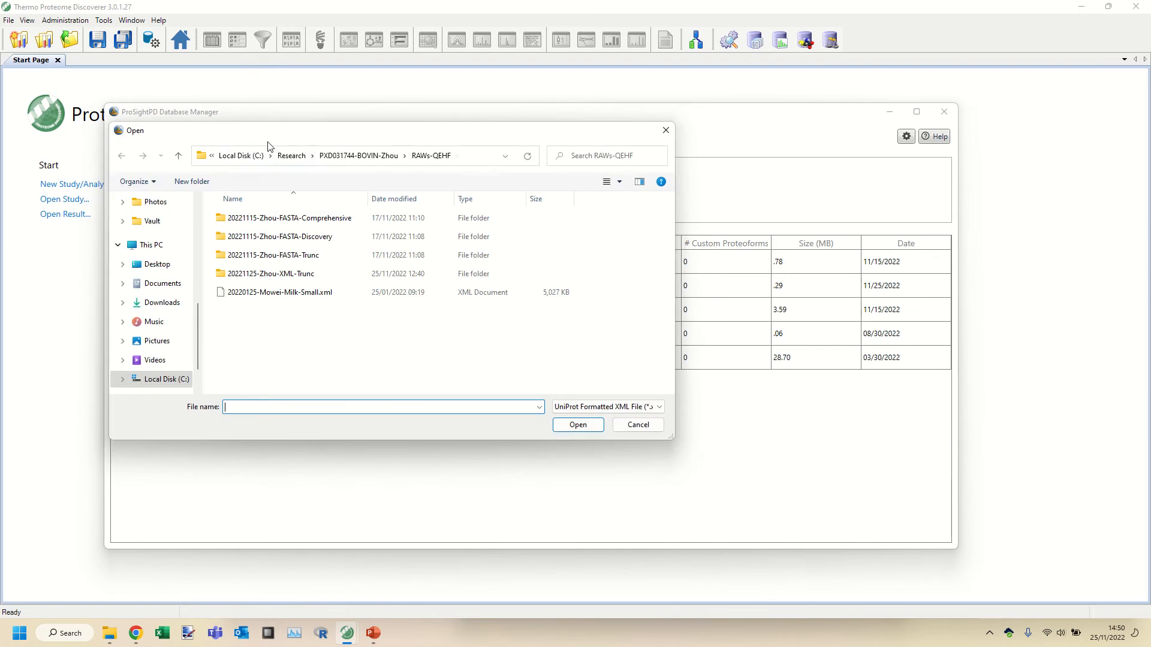
{"action": "key", "text": "super+Tab"}
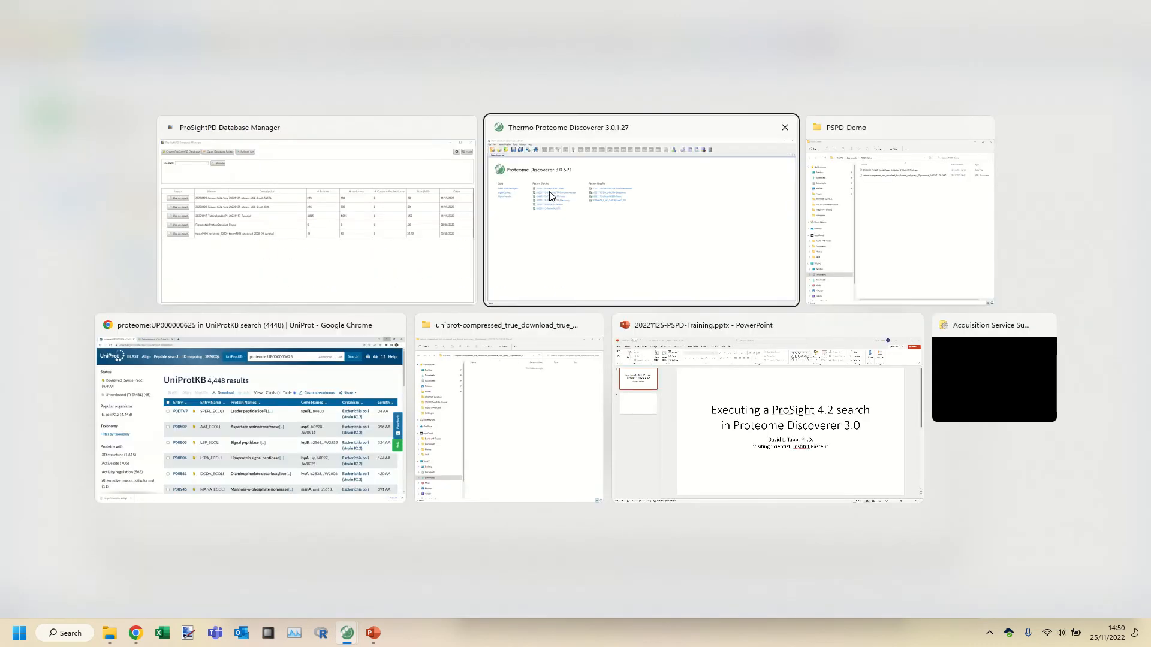
{"action": "left_click", "coordinate": [834, 180]}
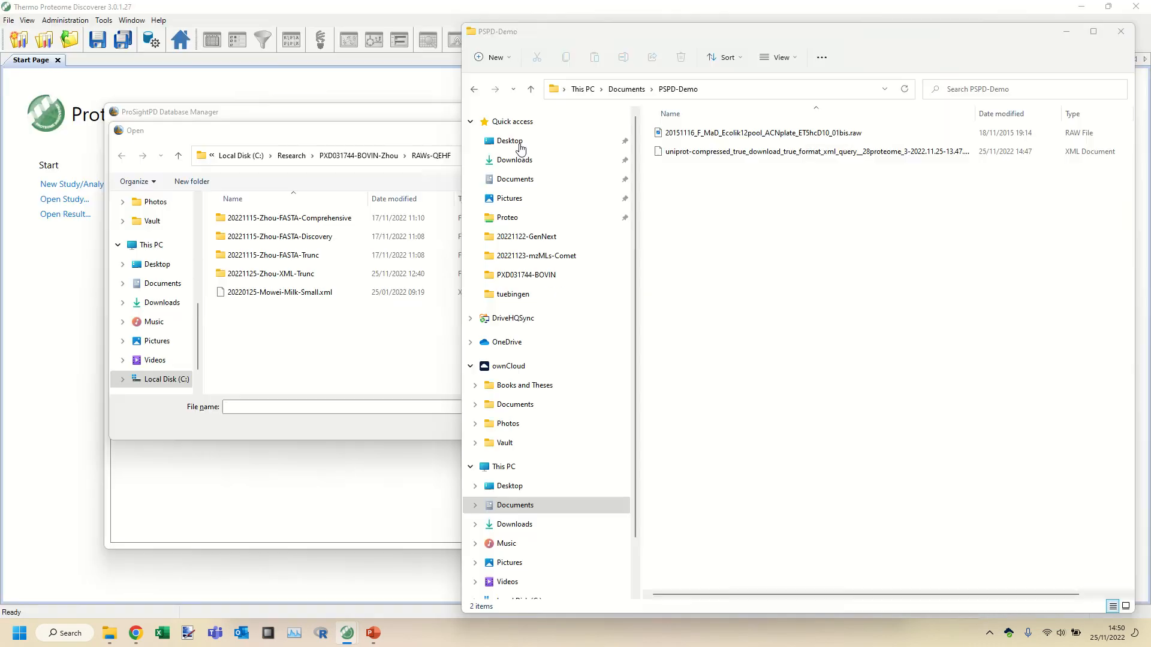
{"action": "left_click", "coordinate": [729, 91]}
{"action": "key", "text": "ctrl+c"}
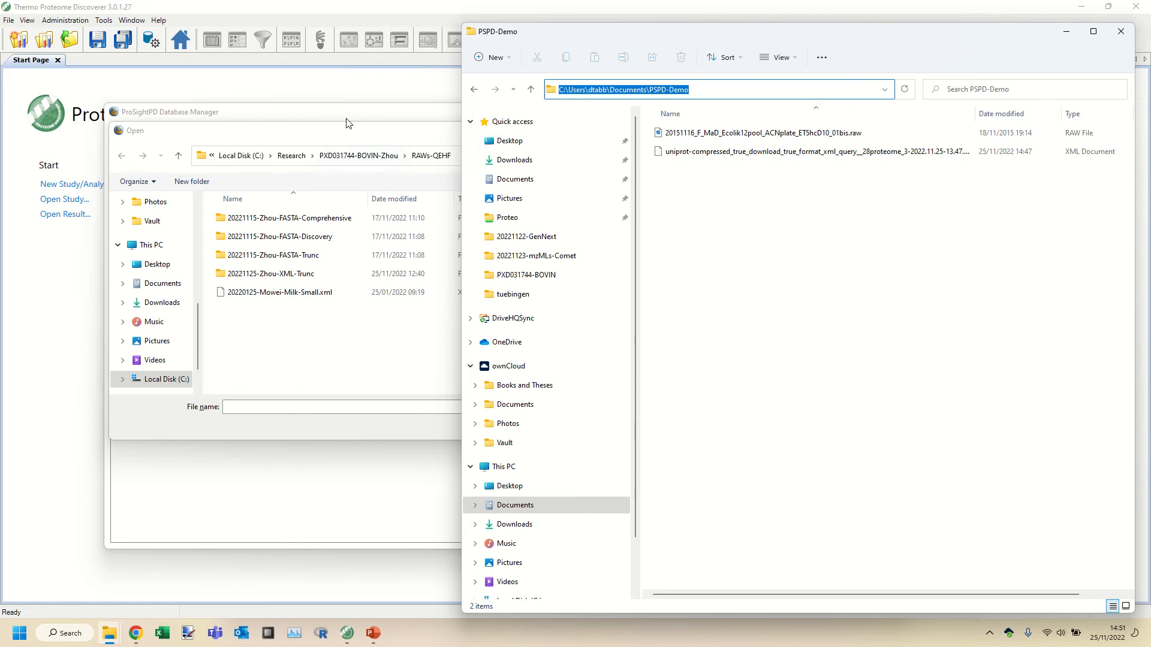
Step: Go to the copied PSPD-Demo path in the file browser and load the UniProt XML file as the database input
{"action": "left_click", "coordinate": [387, 141]}
{"action": "left_click", "coordinate": [460, 155]}
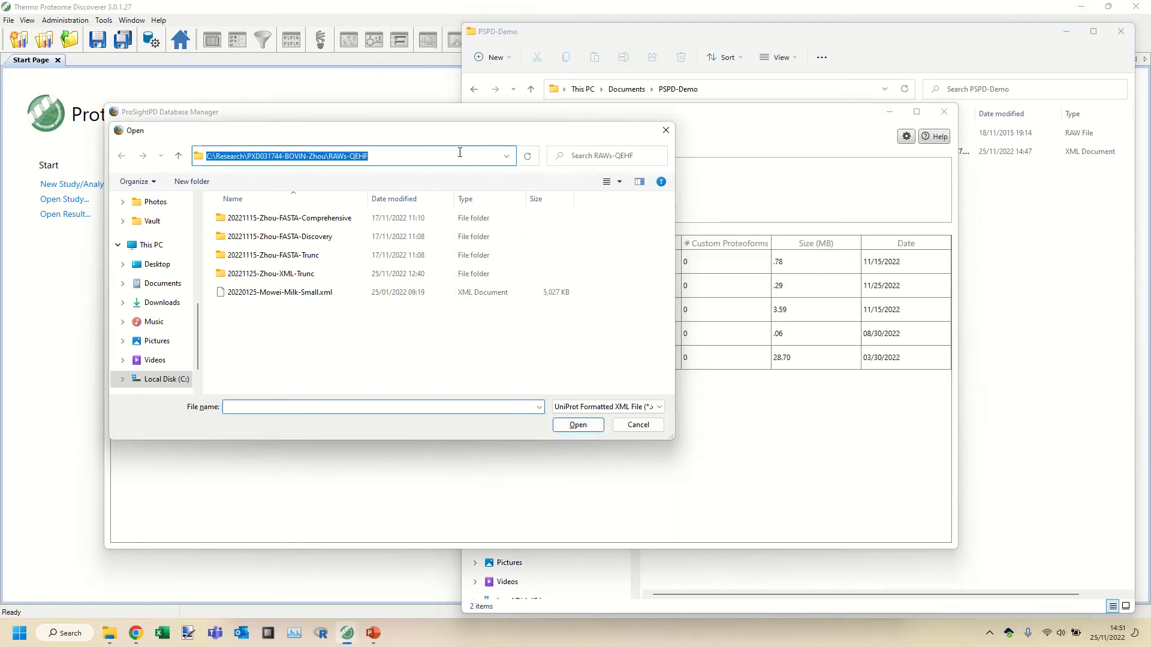
{"action": "key", "text": "ctrl+v"}
{"action": "key", "text": "Return"}
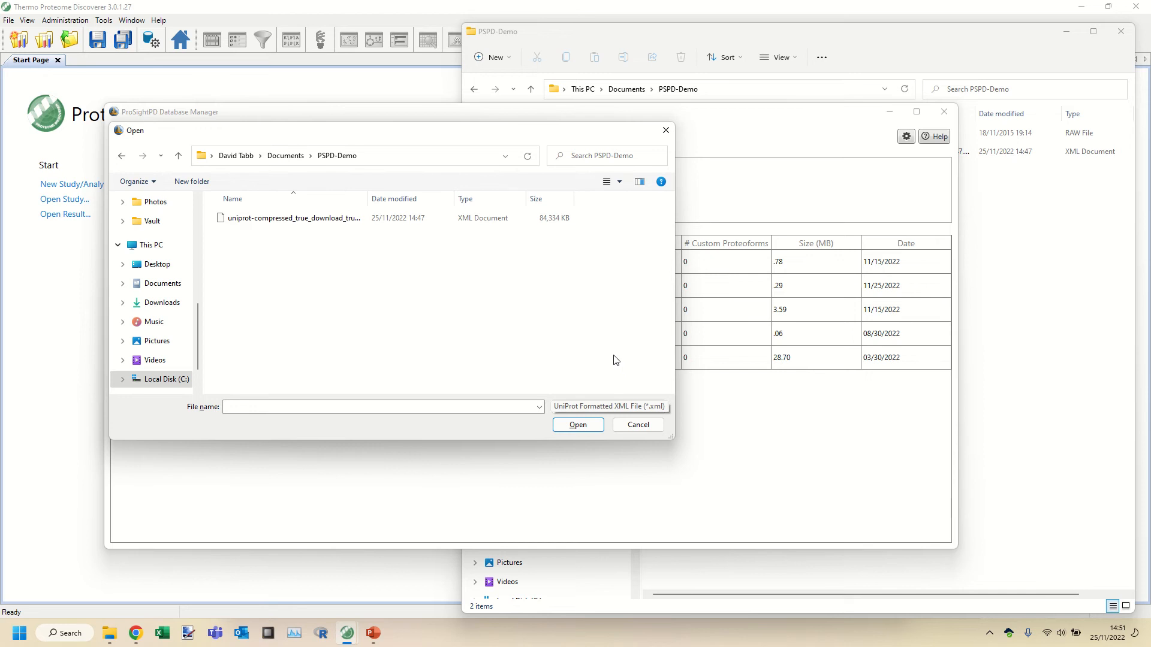
{"action": "left_click", "coordinate": [642, 407]}
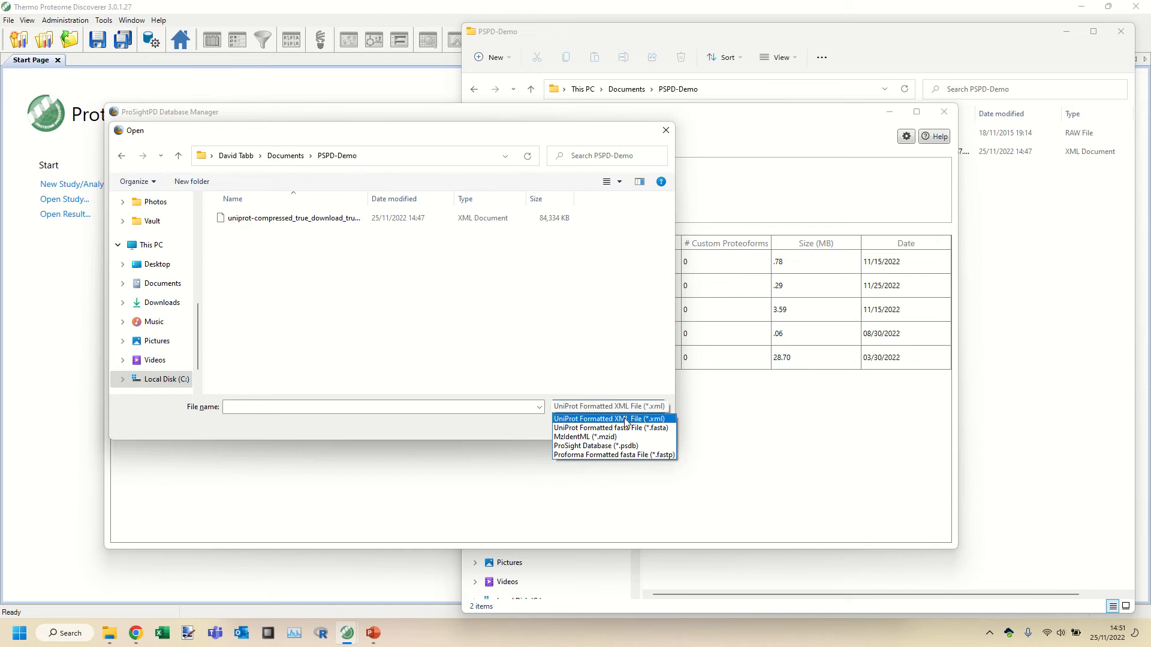
{"action": "left_click", "coordinate": [530, 307]}
{"action": "left_click", "coordinate": [262, 220]}
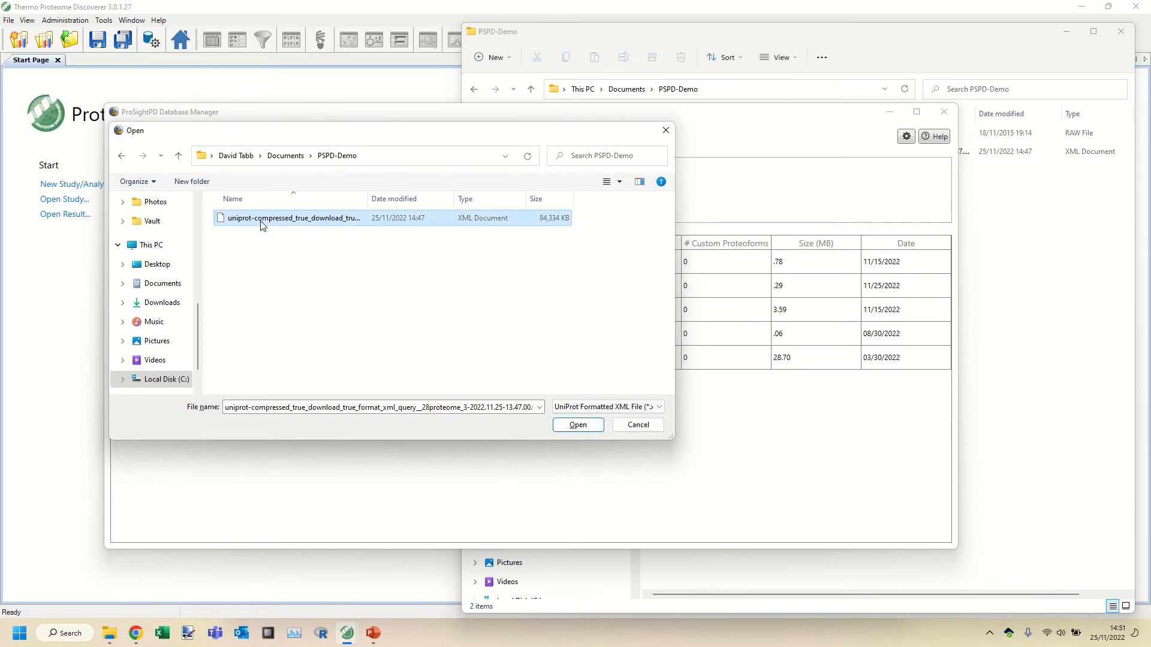
{"action": "left_click", "coordinate": [579, 424]}
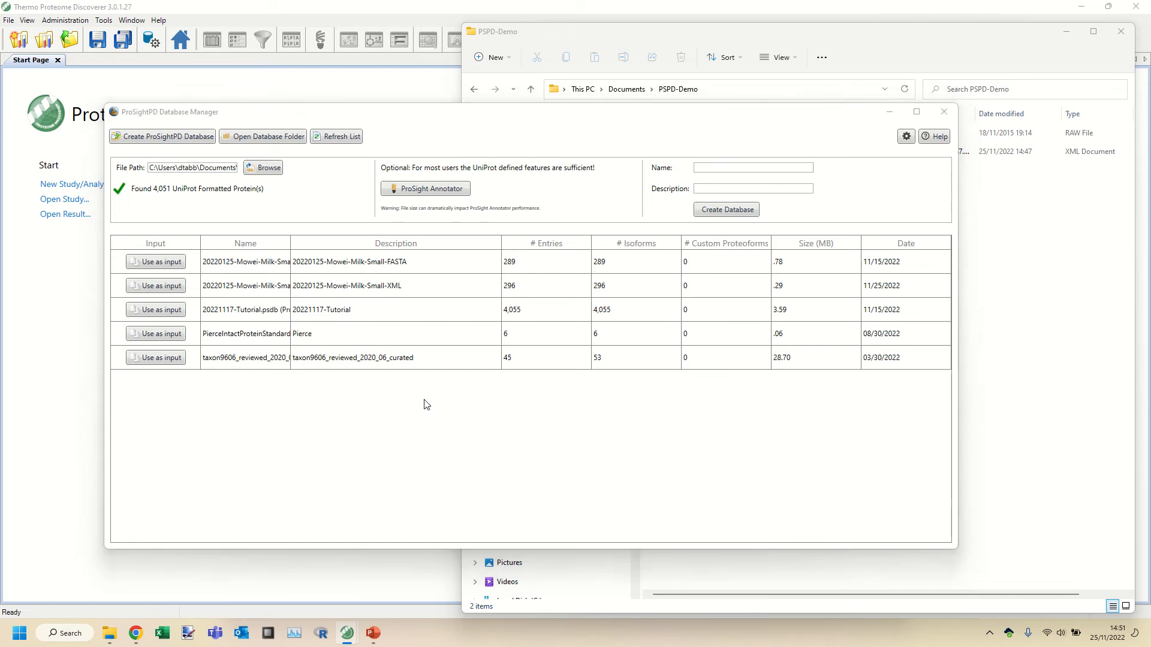
Step: Switch to Chrome to compare the UniProtKB result count with the loaded protein count, and return to the ProSightPD Database Manager
{"action": "key", "text": "alt+Tab"}
{"action": "key", "text": "alt+Tab"}
{"action": "key", "text": "alt+Tab"}
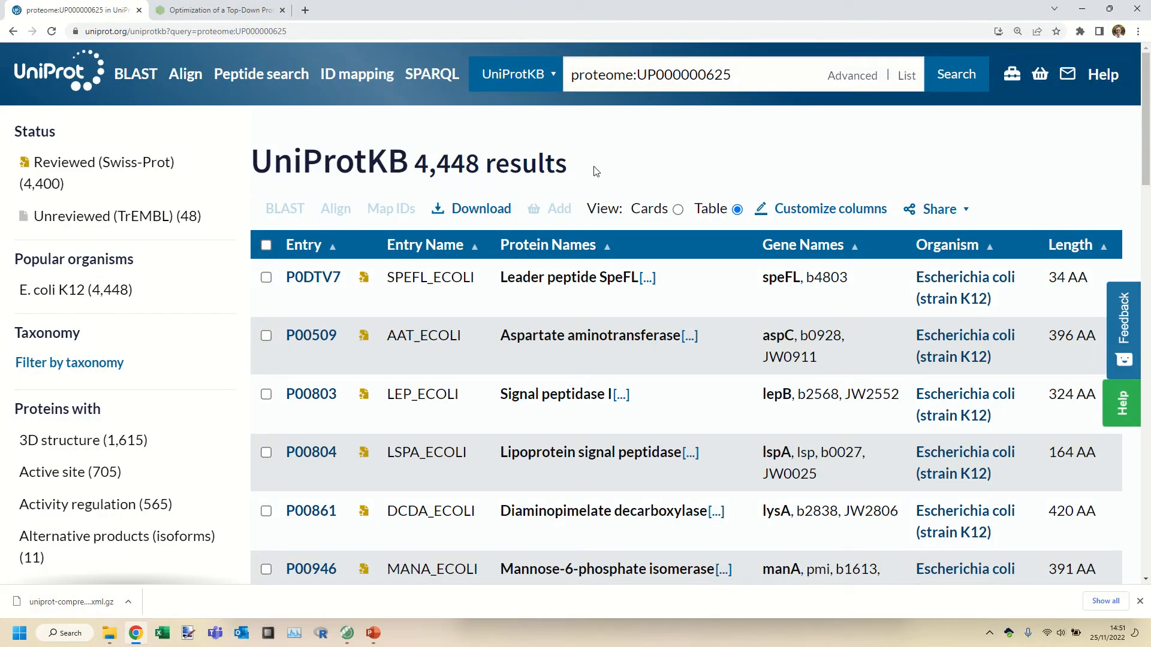
{"action": "key", "text": "alt+Tab"}
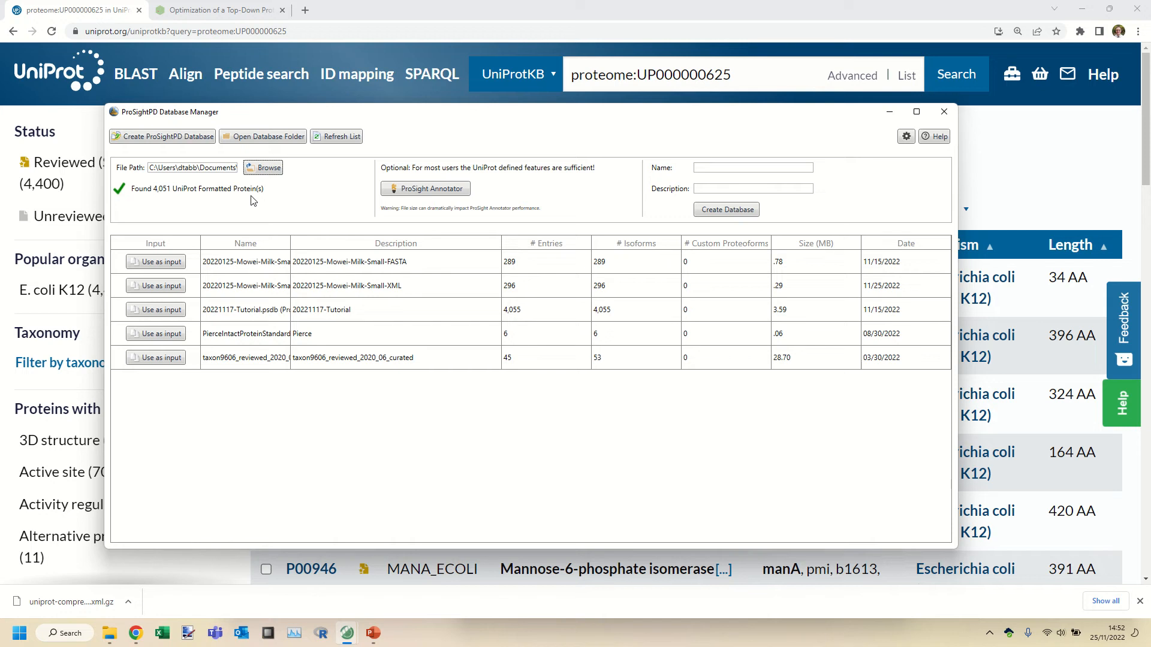
Step: Open the loaded XML in ProSight Annotator and examine the features of isoforms P00448, P00893, P00811, P00914 and P00350
{"action": "left_click", "coordinate": [426, 192]}
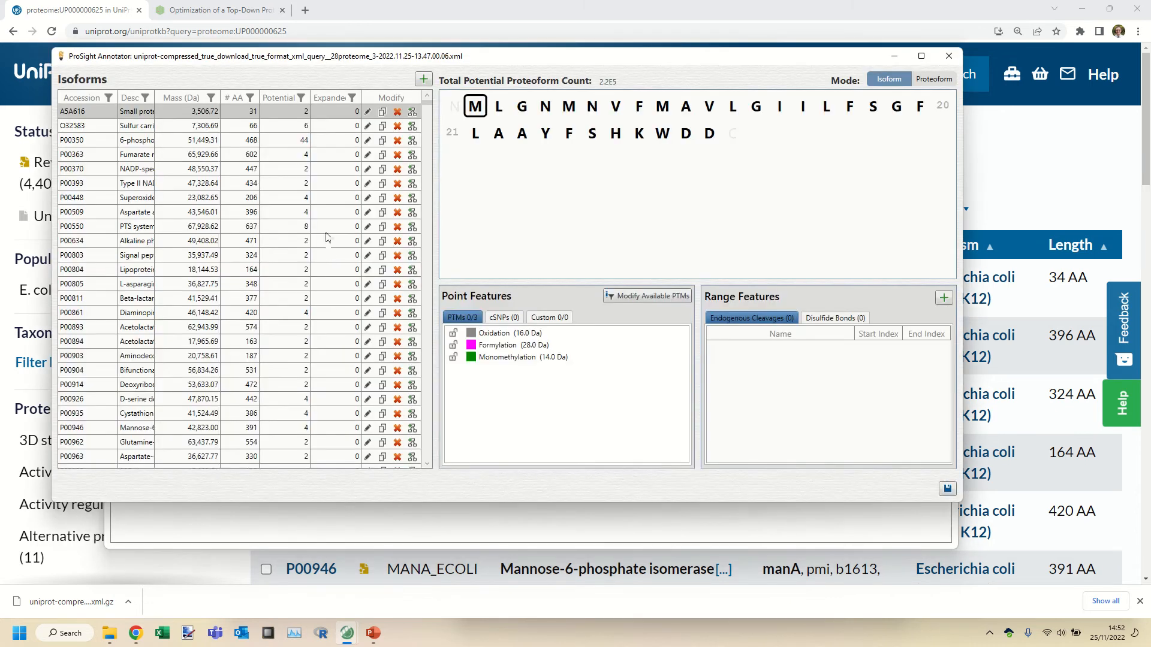
{"action": "left_click", "coordinate": [70, 199]}
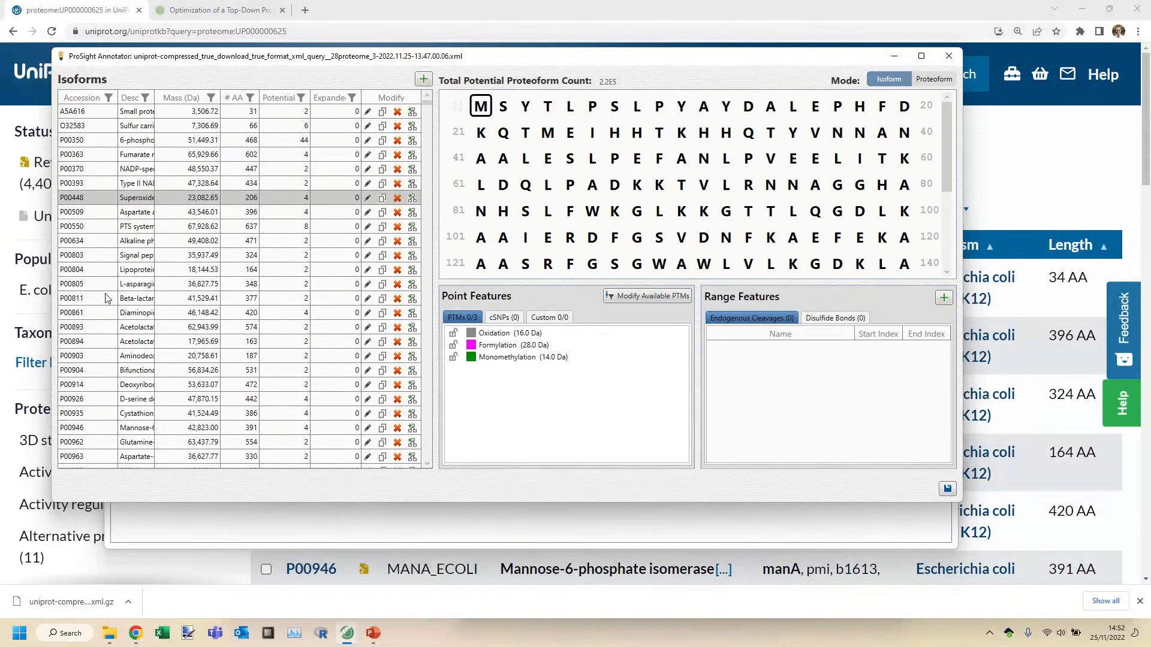
{"action": "left_click", "coordinate": [85, 326]}
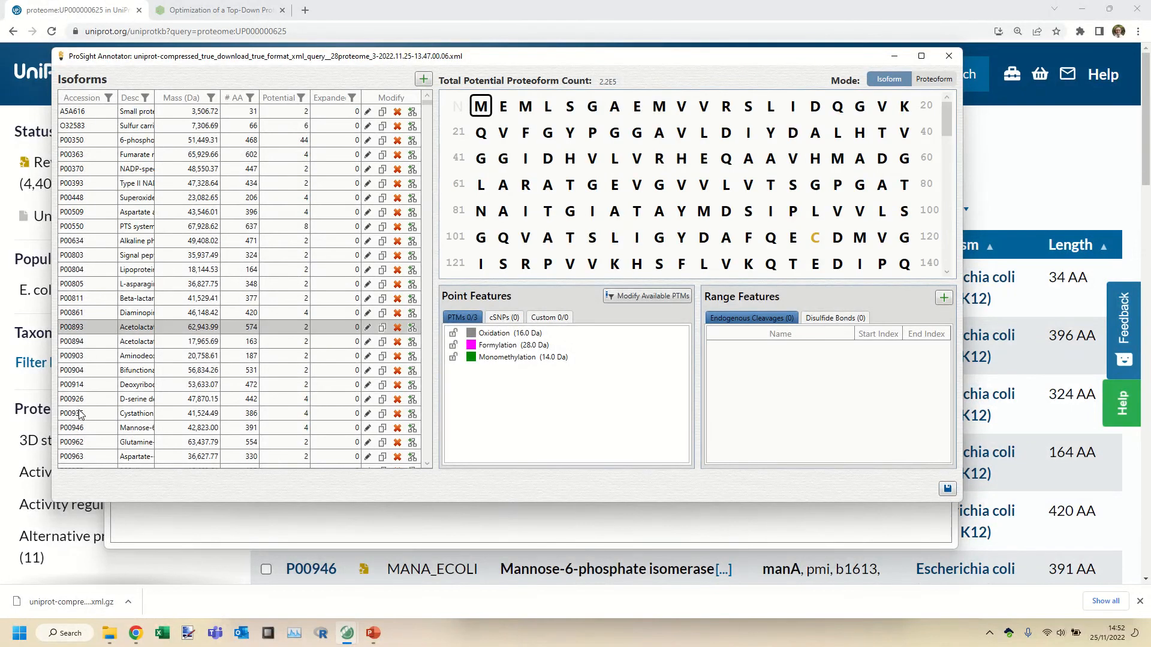
{"action": "left_click", "coordinate": [82, 302]}
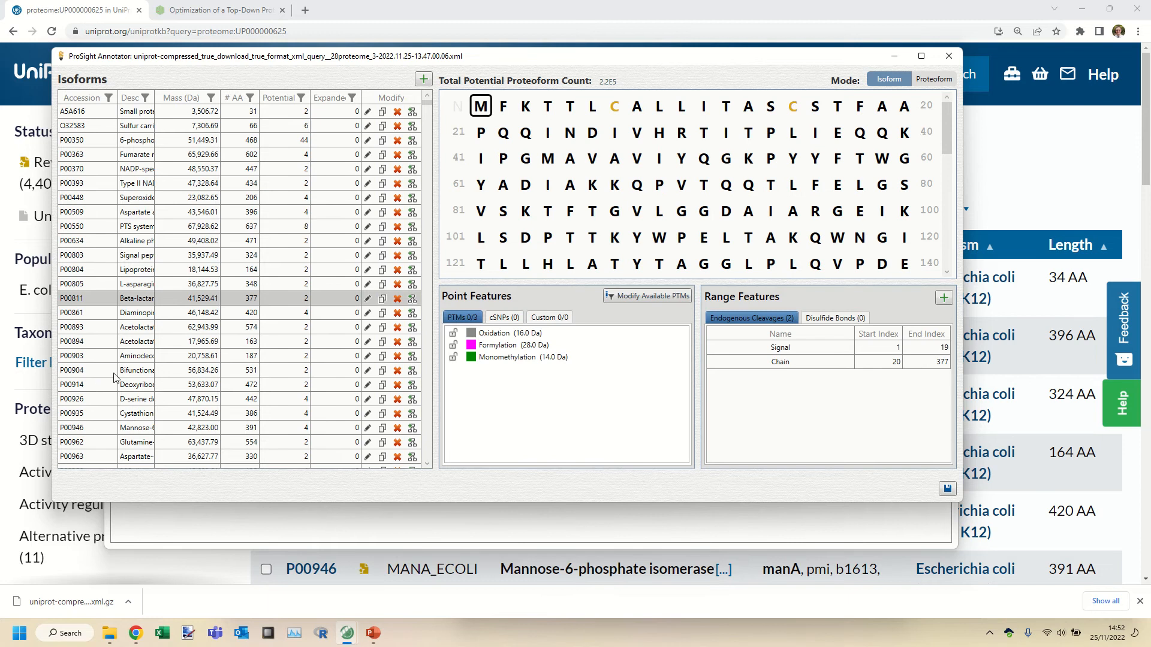
{"action": "left_click", "coordinate": [78, 386]}
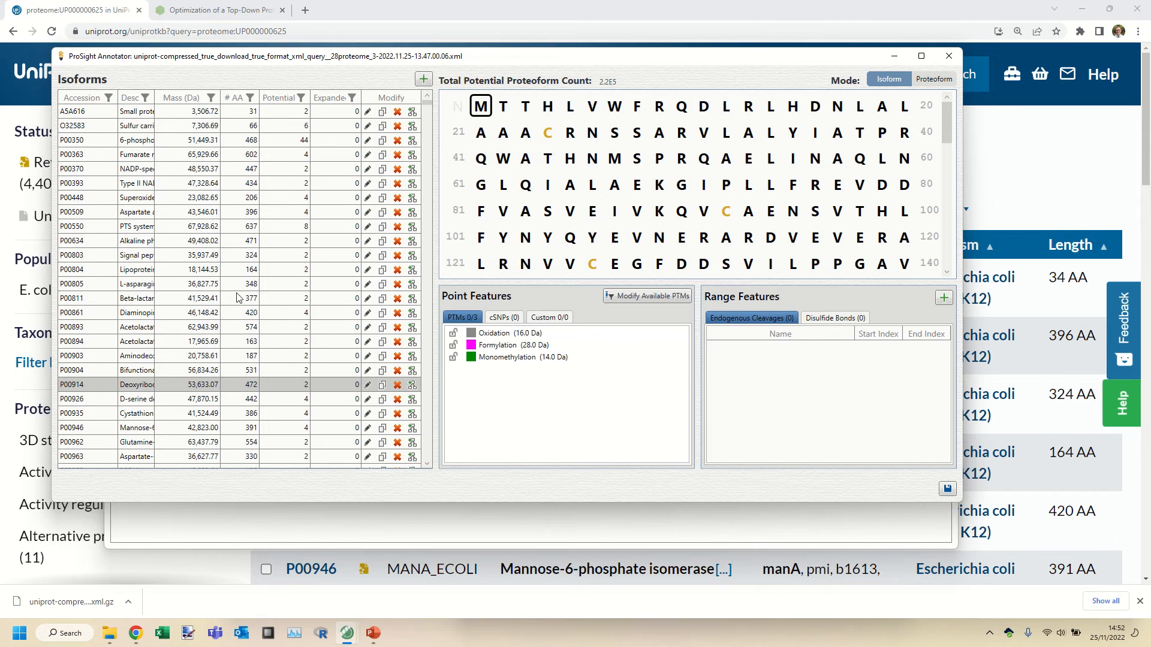
{"action": "left_click", "coordinate": [82, 146]}
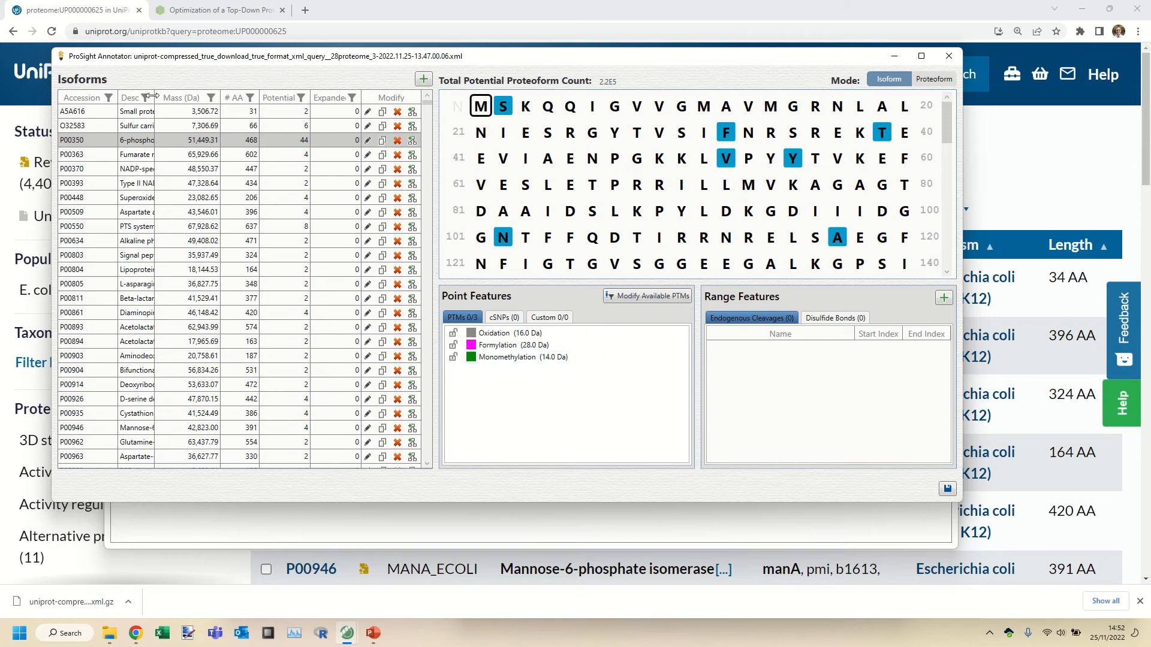
Step: Widen the isoform Description column and inspect the point features at residues Y55, T39 and S2 of P00350
{"action": "left_click_drag", "start_coordinate": [153, 101], "coordinate": [241, 102]}
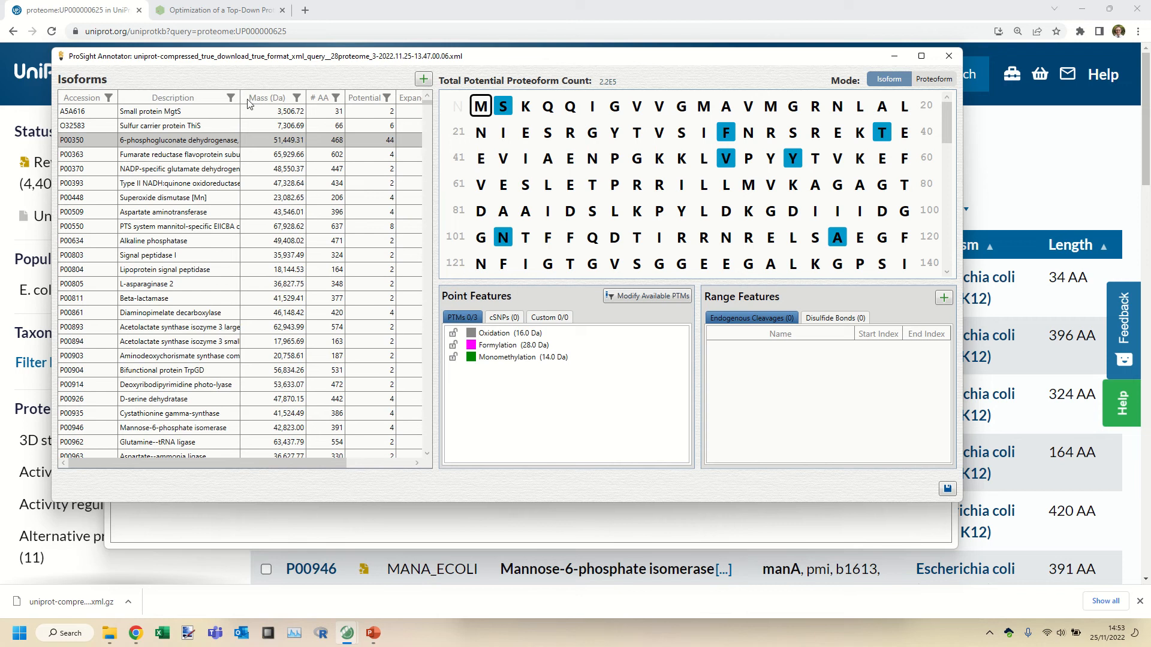
{"action": "left_click_drag", "start_coordinate": [239, 99], "coordinate": [197, 100]}
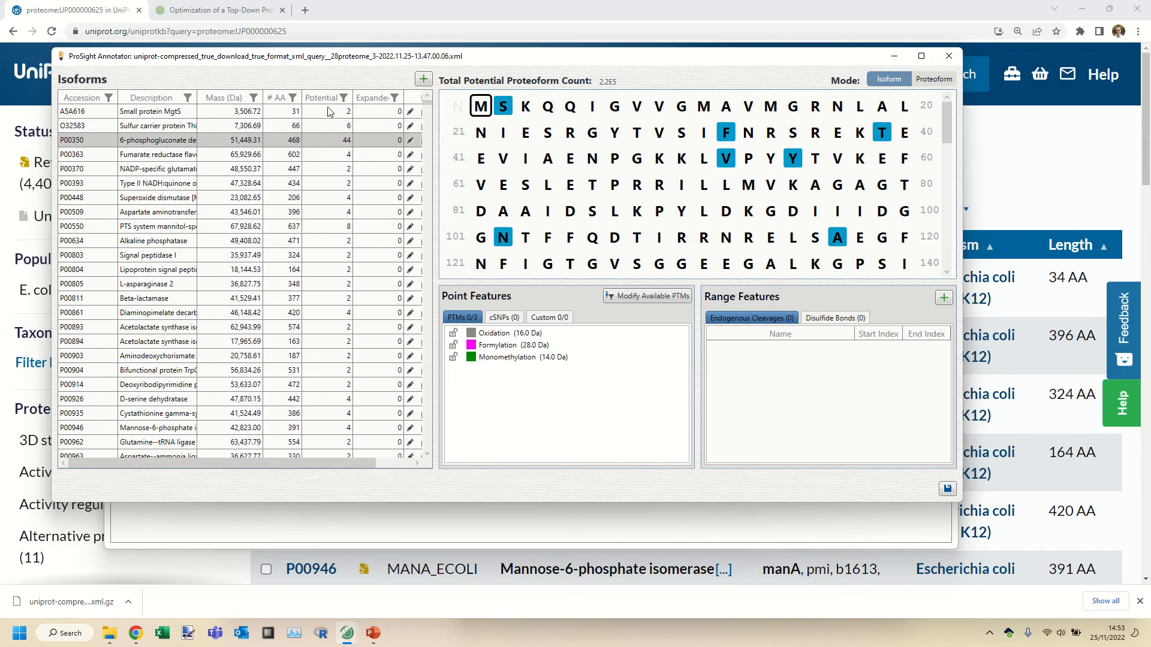
{"action": "left_click", "coordinate": [793, 162]}
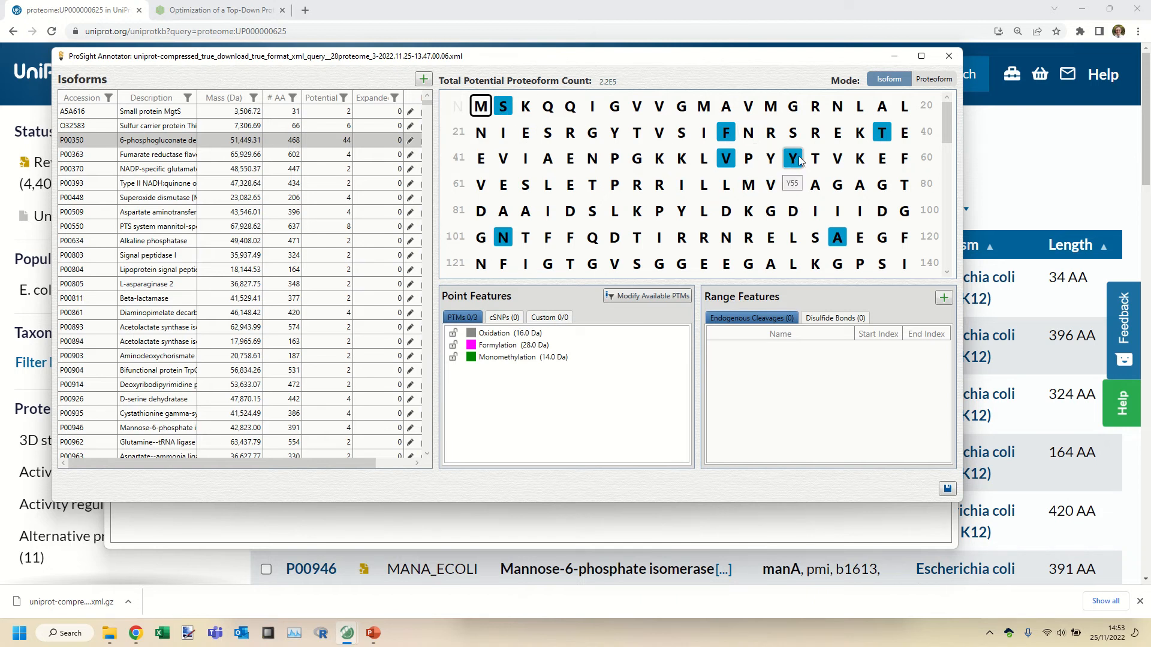
{"action": "left_click", "coordinate": [882, 133]}
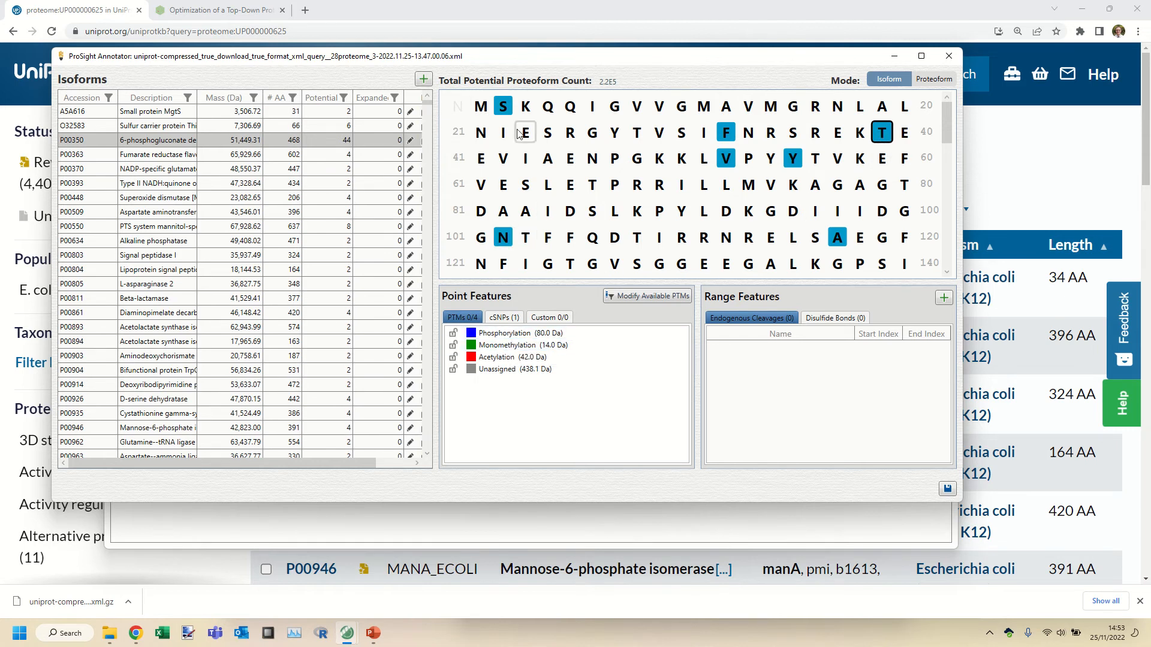
{"action": "left_click", "coordinate": [503, 108]}
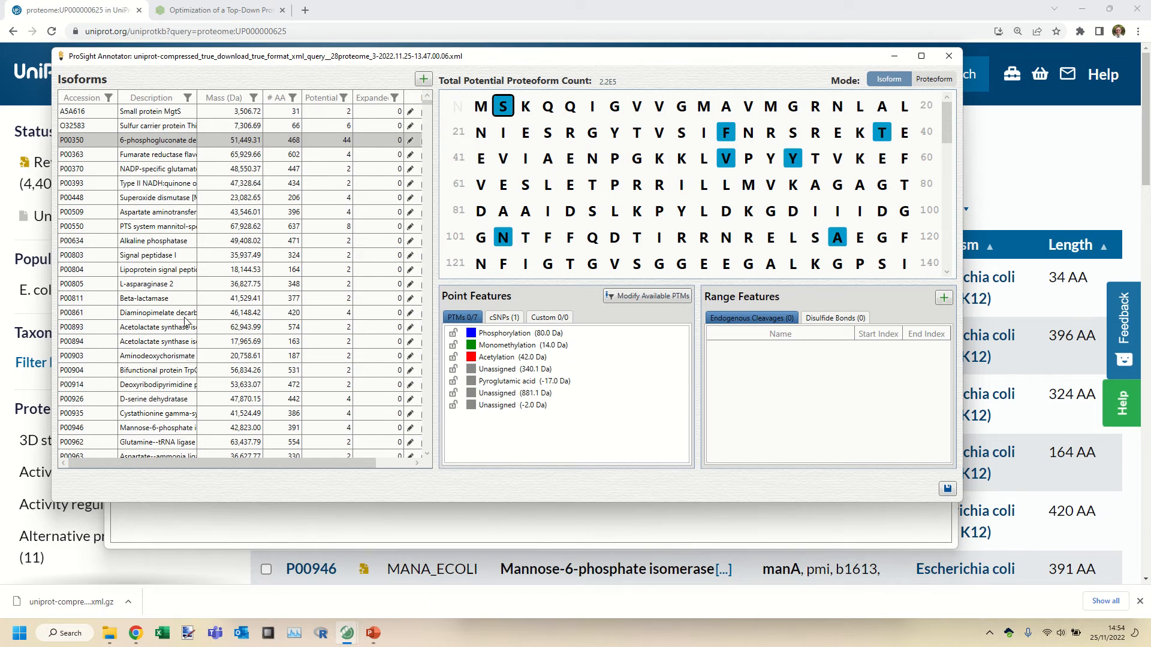
Step: Globally add L-methionine sulfoxide on residue M under Oxidation (+15.99 Da) in the included features and save the global feature set
{"action": "left_click", "coordinate": [637, 298]}
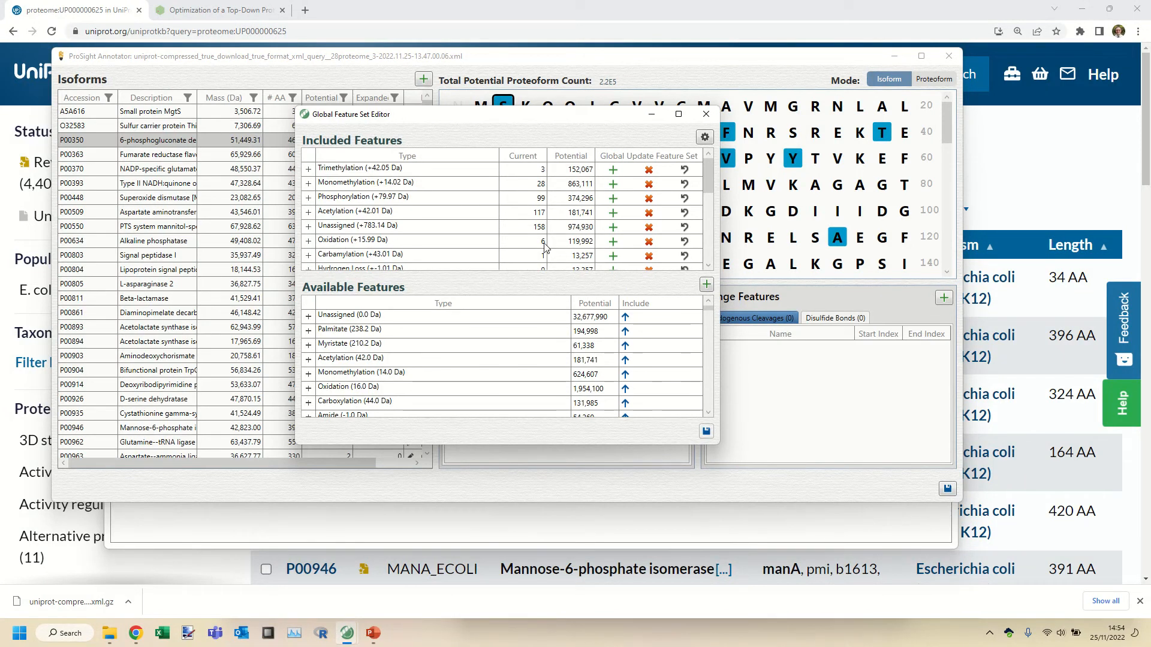
{"action": "left_click", "coordinate": [309, 242]}
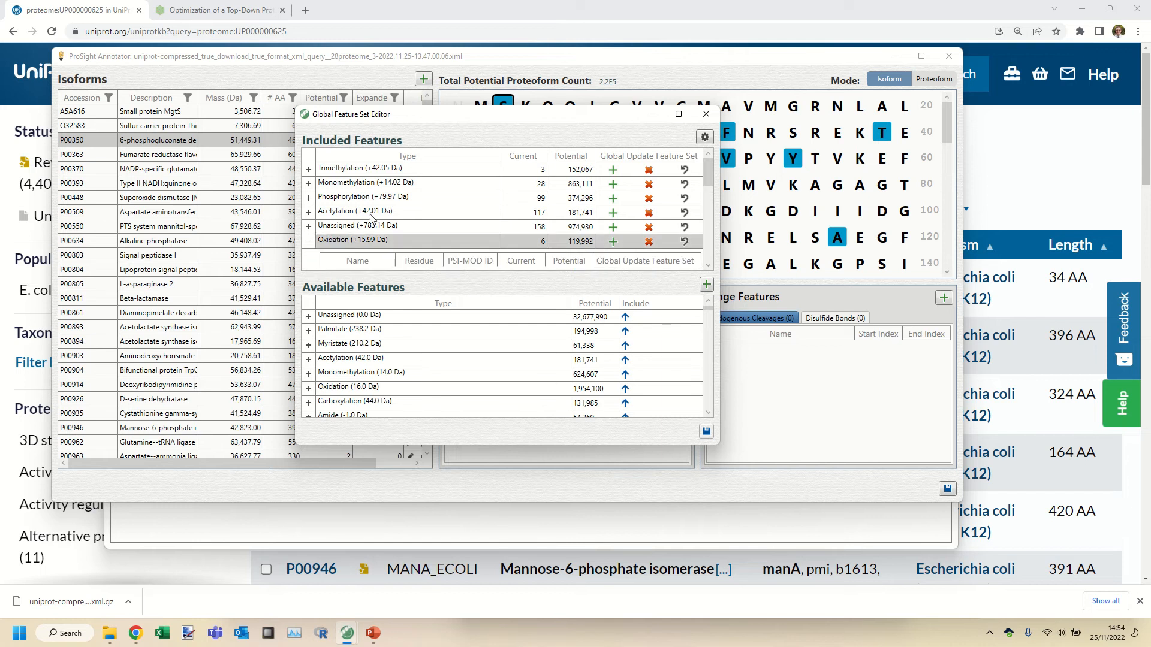
{"action": "scroll", "coordinate": [378, 240], "scroll_direction": "down", "scroll_amount": 3}
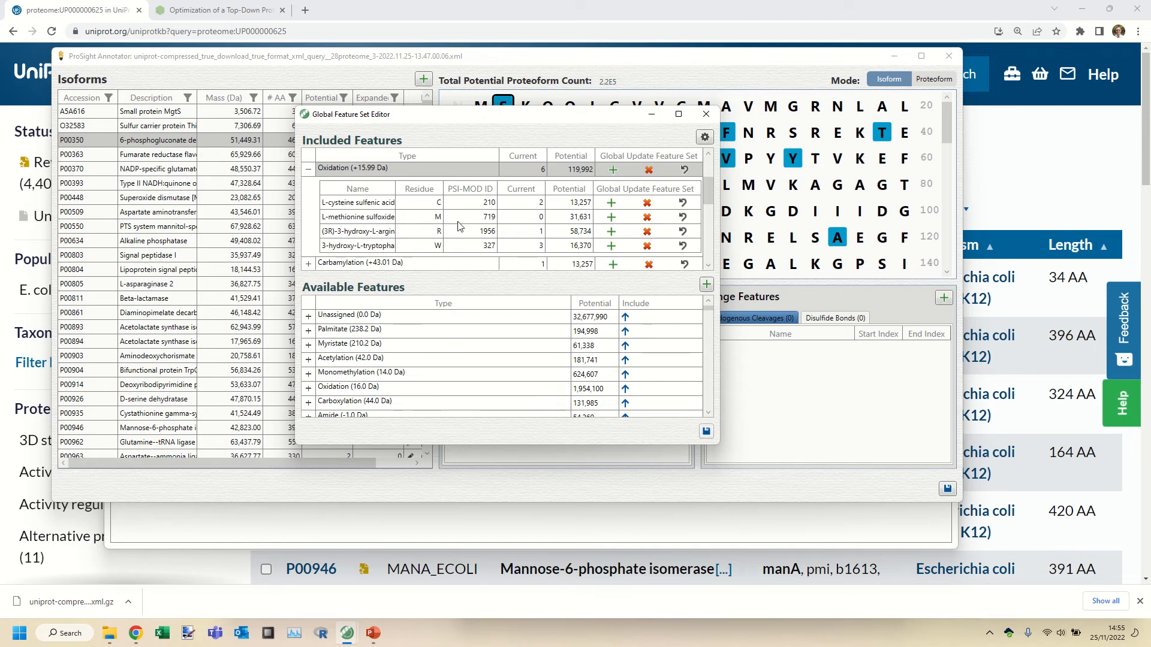
{"action": "left_click", "coordinate": [612, 217]}
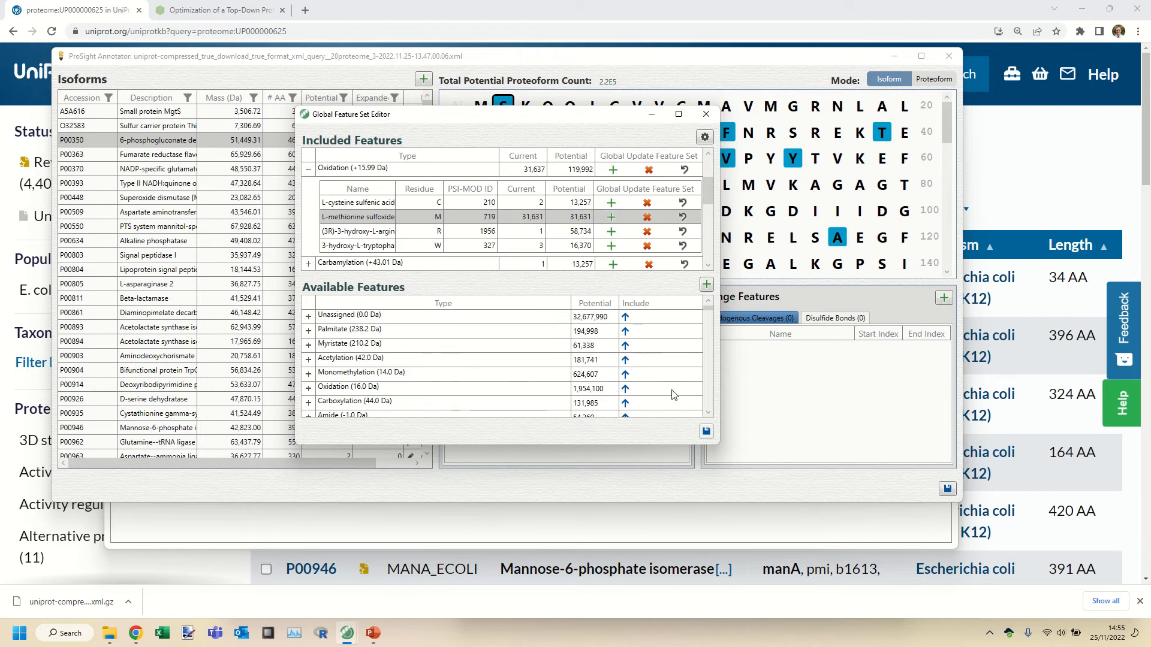
{"action": "left_click", "coordinate": [706, 432]}
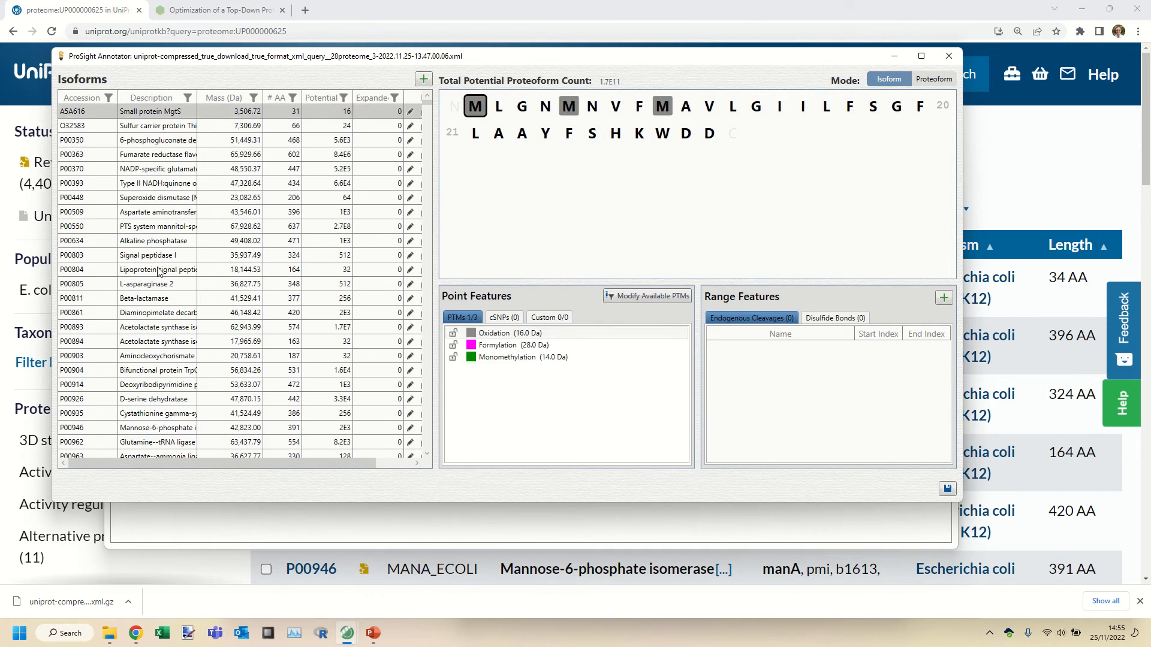
Step: Check the methionine annotations in isoforms P00509 and P00861 and save the annotator changes
{"action": "left_click", "coordinate": [133, 215]}
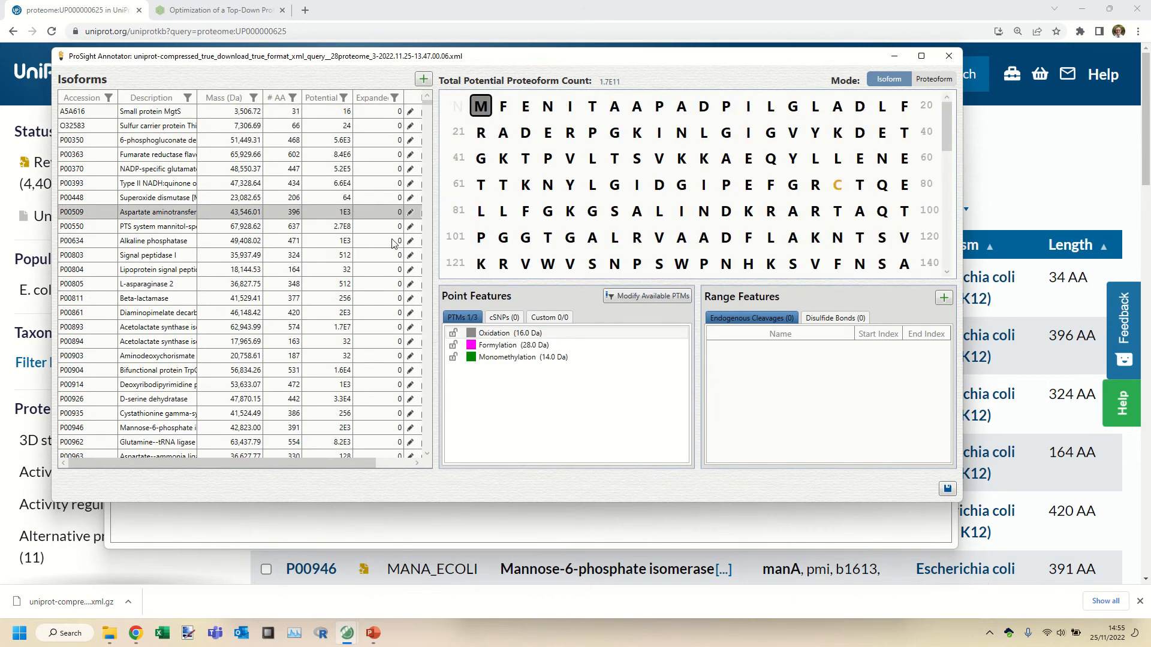
{"action": "left_click", "coordinate": [151, 318]}
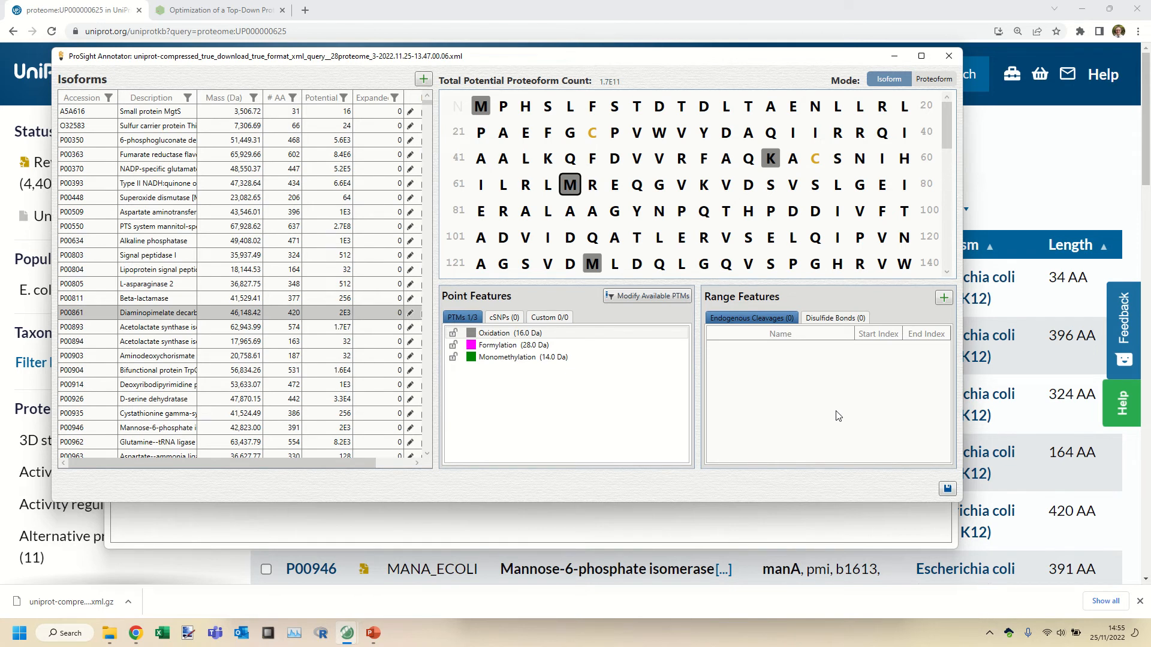
{"action": "left_click", "coordinate": [948, 490]}
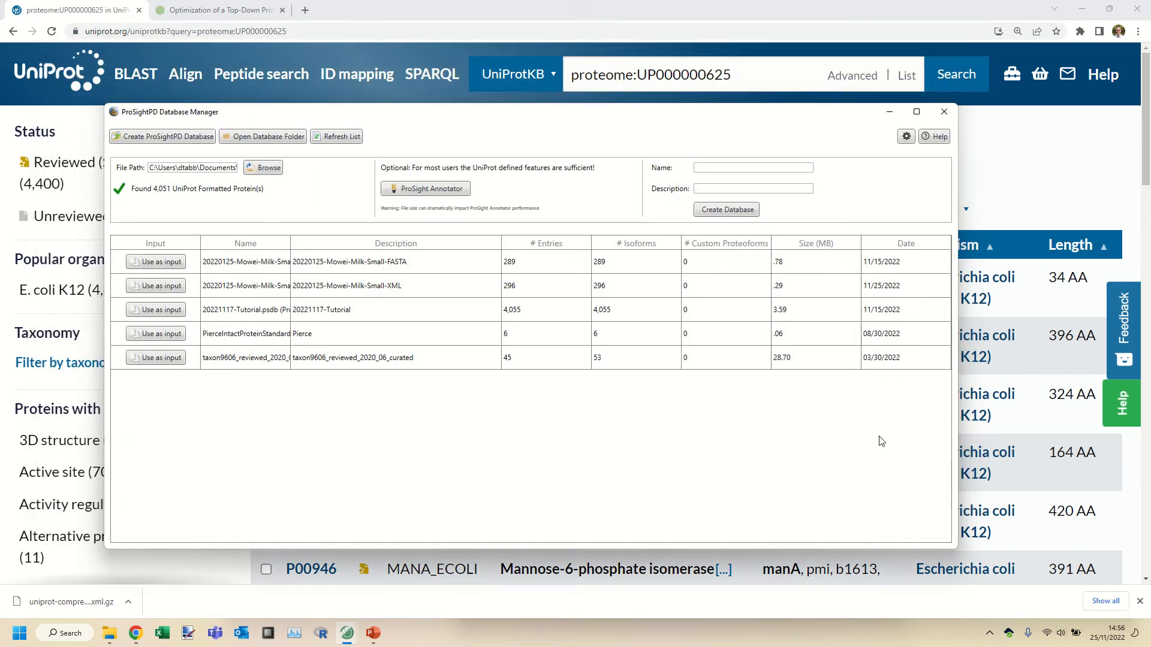
Step: Set both the name and description to 20221125-ECOLI-K12-XML and create the ProSightPD database
{"action": "left_click", "coordinate": [697, 169]}
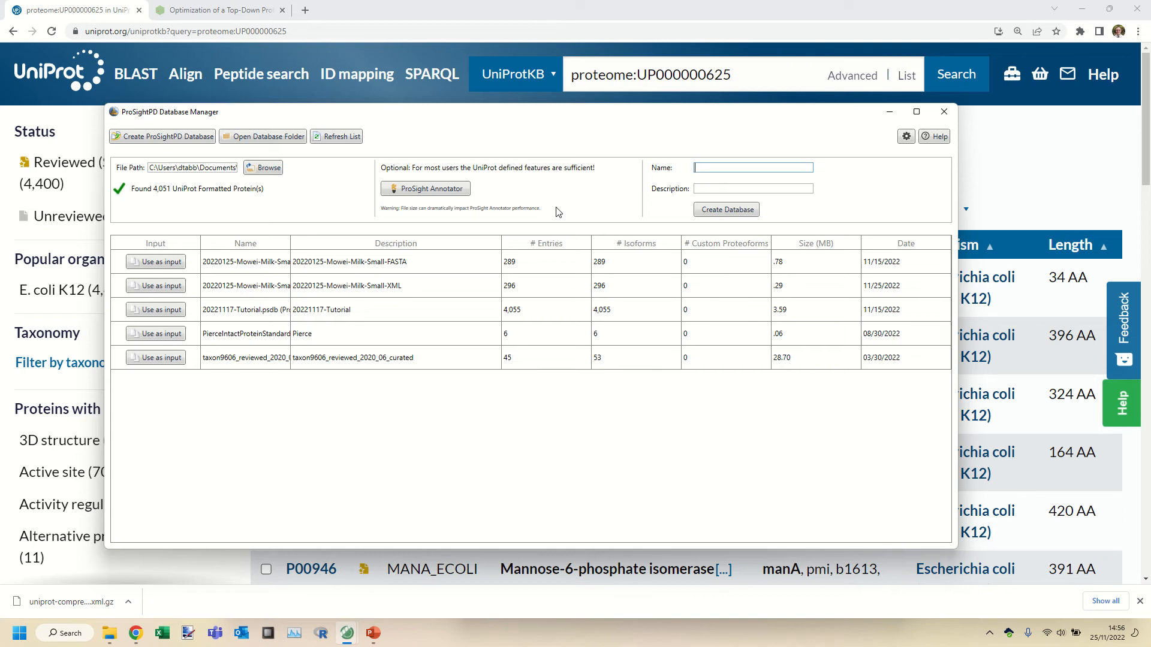
{"action": "type", "text": "20221125-ECOLI-K12-XML"}
{"action": "key", "text": "ctrl+a"}
{"action": "key", "text": "ctrl+c"}
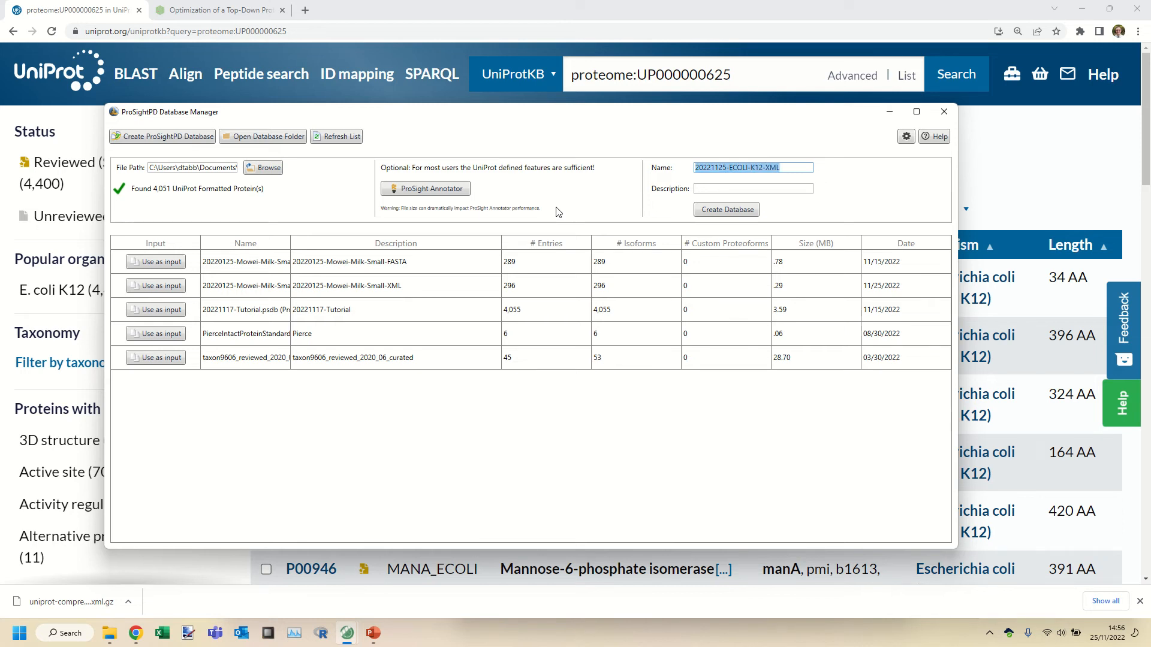
{"action": "left_click", "coordinate": [705, 187]}
{"action": "key", "text": "ctrl+v"}
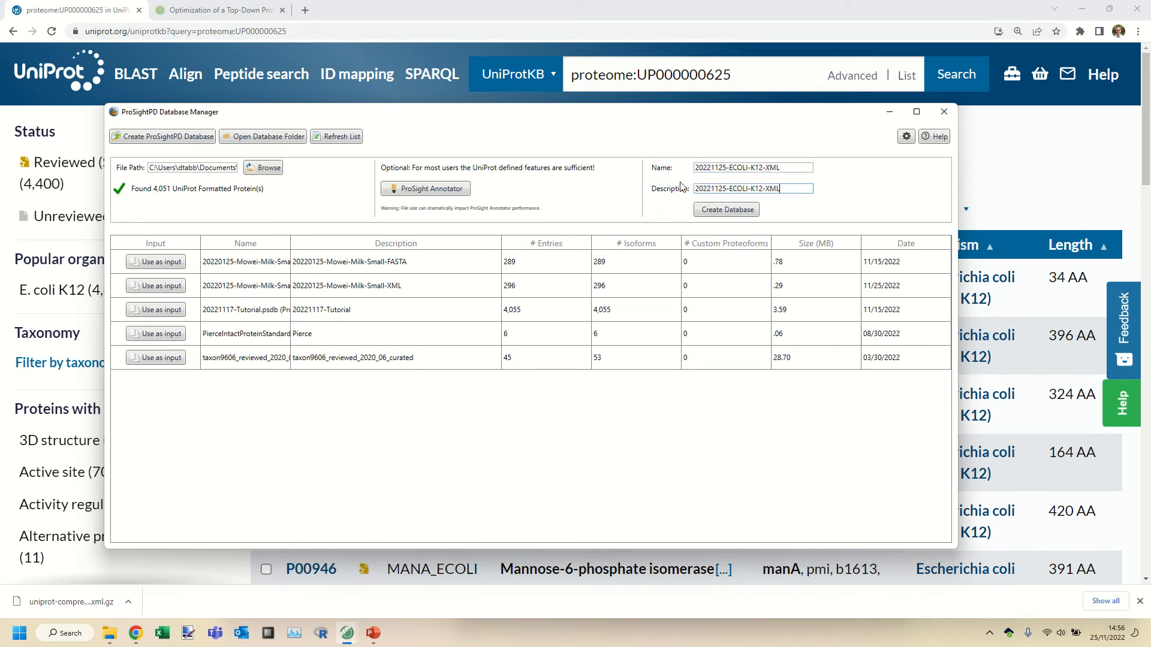
{"action": "left_click", "coordinate": [717, 214]}
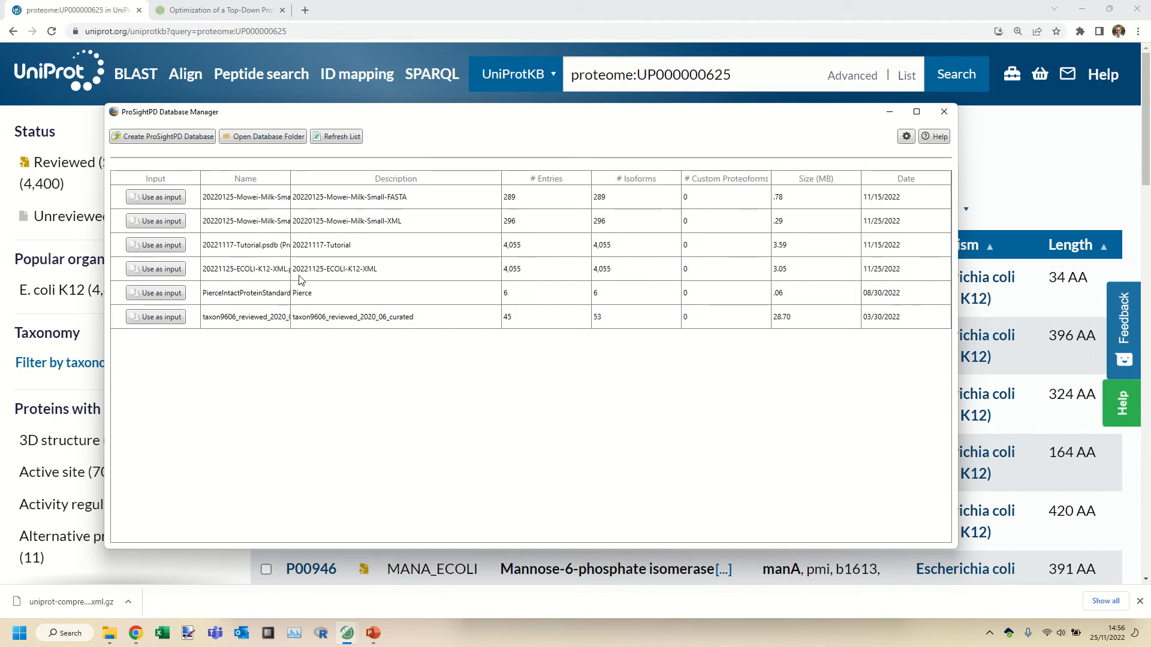
Step: Review the list of ProSightPD databases and close the ProSightPD Database Manager
{"action": "left_click", "coordinate": [942, 114]}
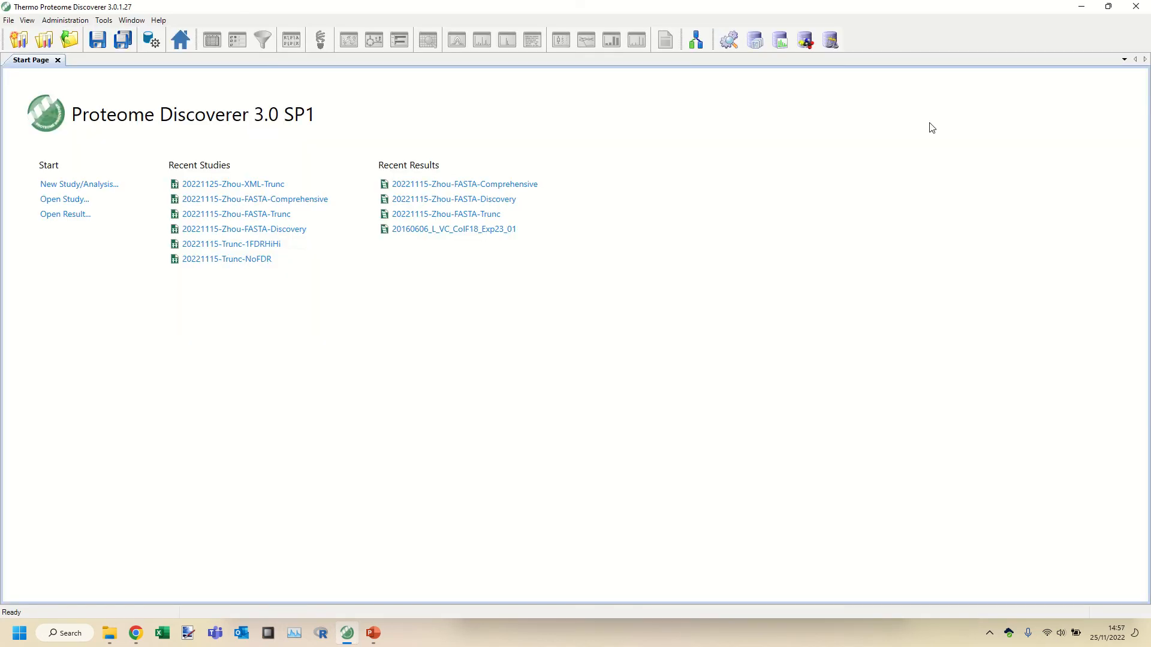
{"action": "left_click", "coordinate": [149, 36]}
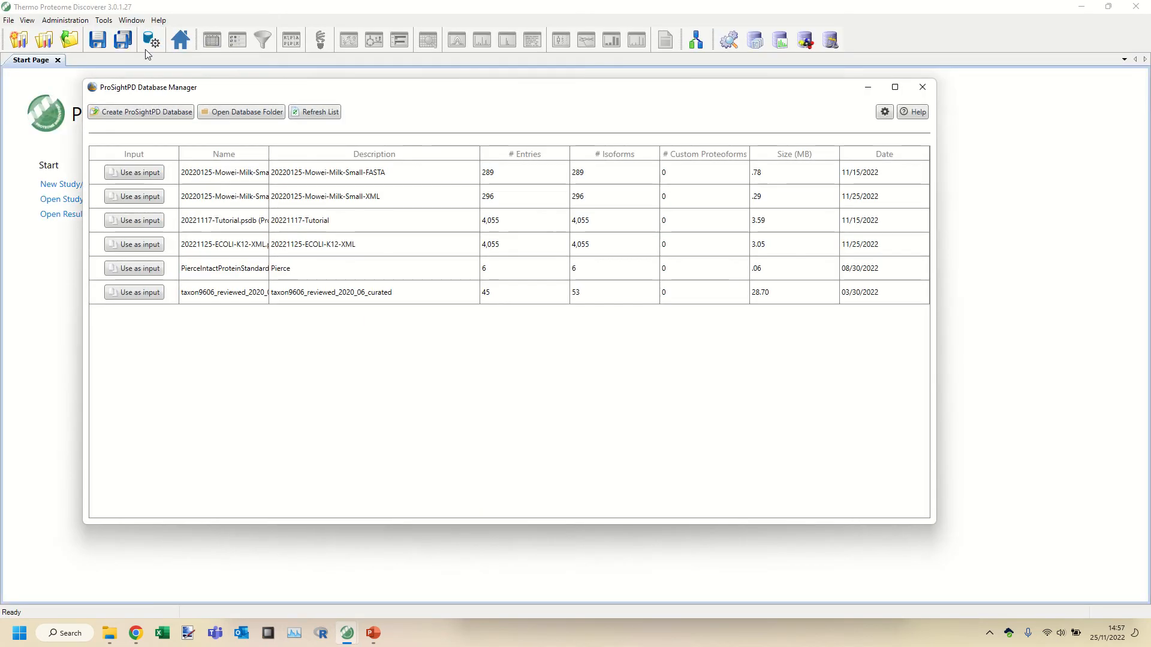
{"action": "left_click", "coordinate": [922, 86]}
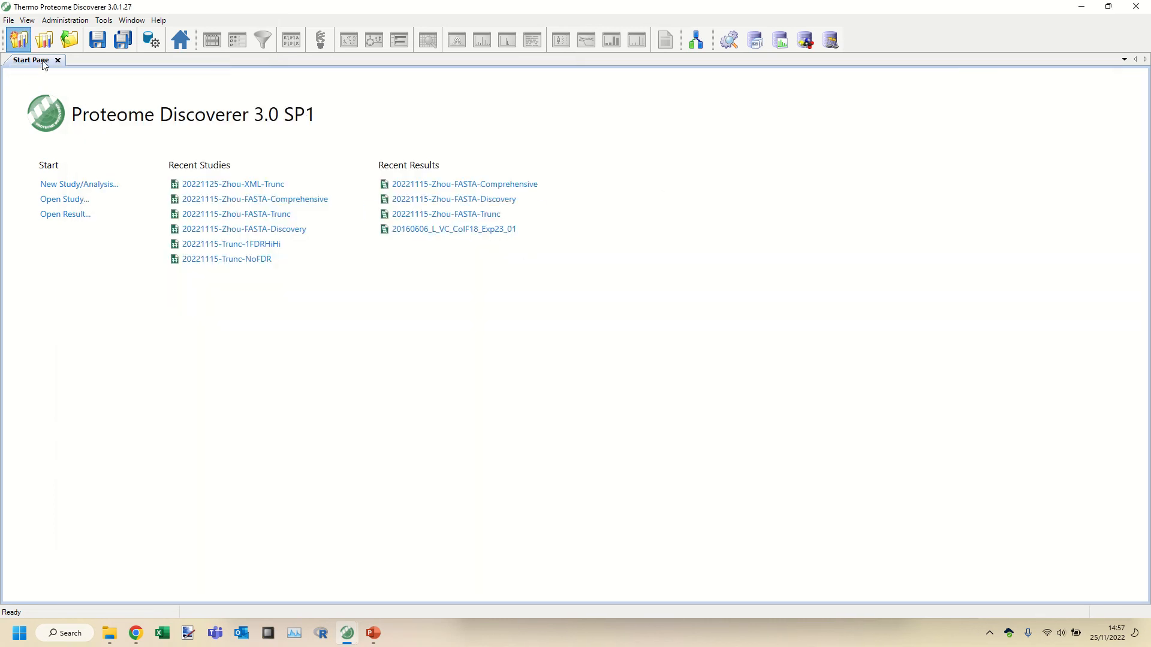
Step: Start a new study and analysis, and copy the path of the PSPD-Demo documents folder from File Explorer
{"action": "left_click", "coordinate": [21, 39]}
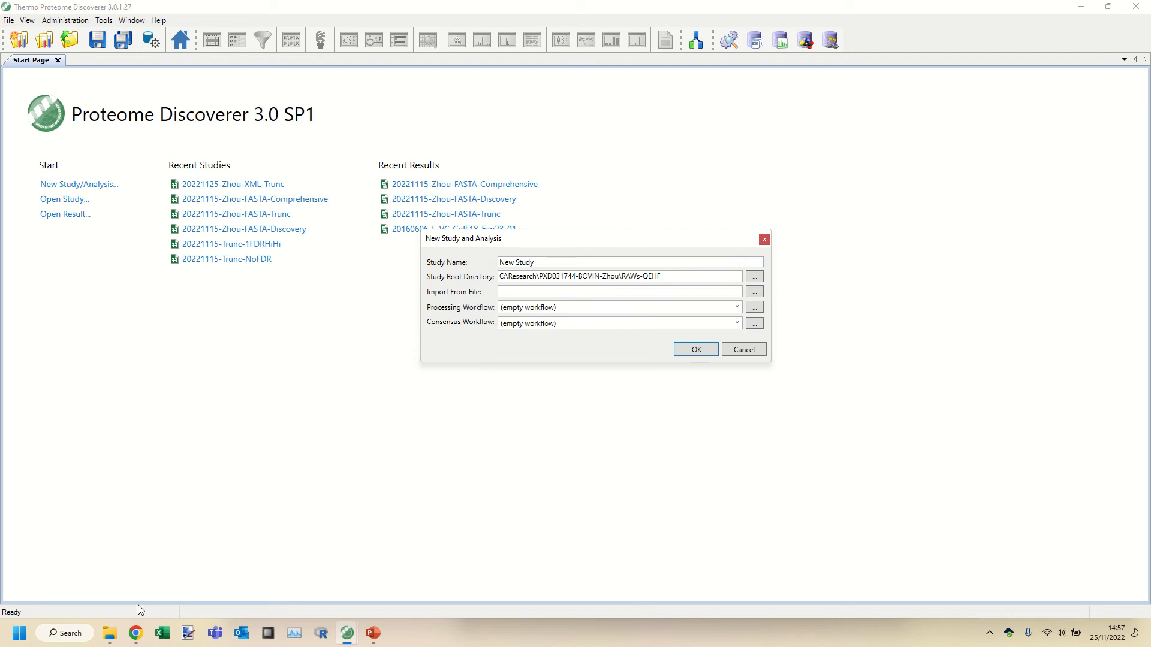
{"action": "left_click", "coordinate": [110, 641]}
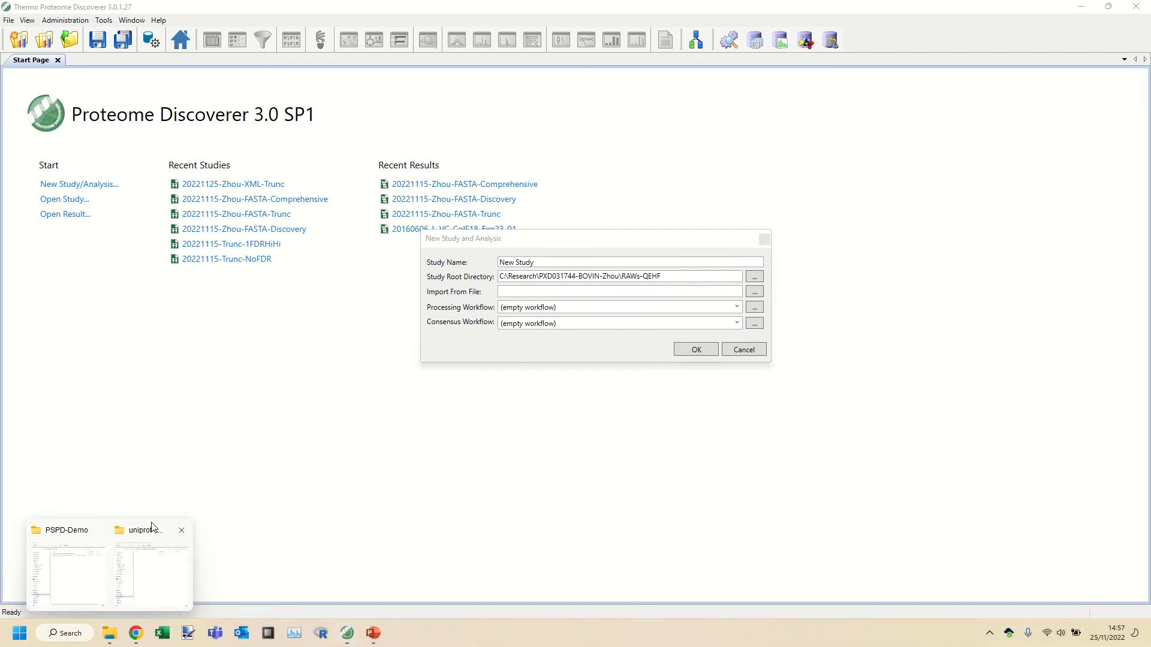
{"action": "left_click", "coordinate": [78, 567]}
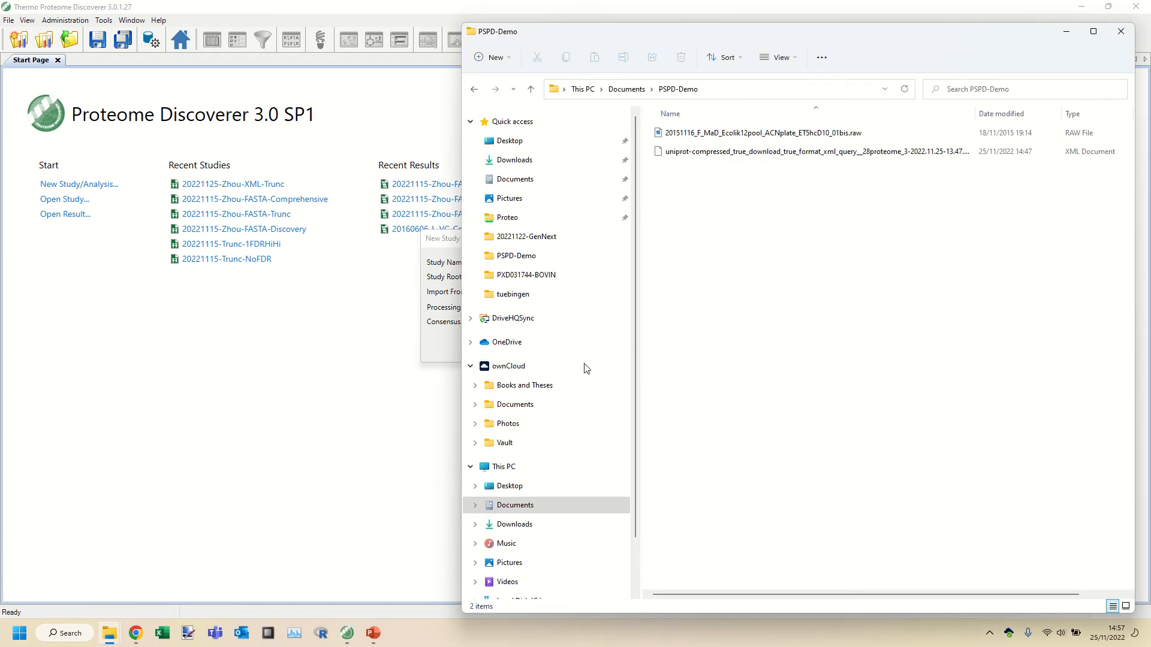
{"action": "left_click", "coordinate": [758, 90]}
{"action": "key", "text": "ctrl+c"}
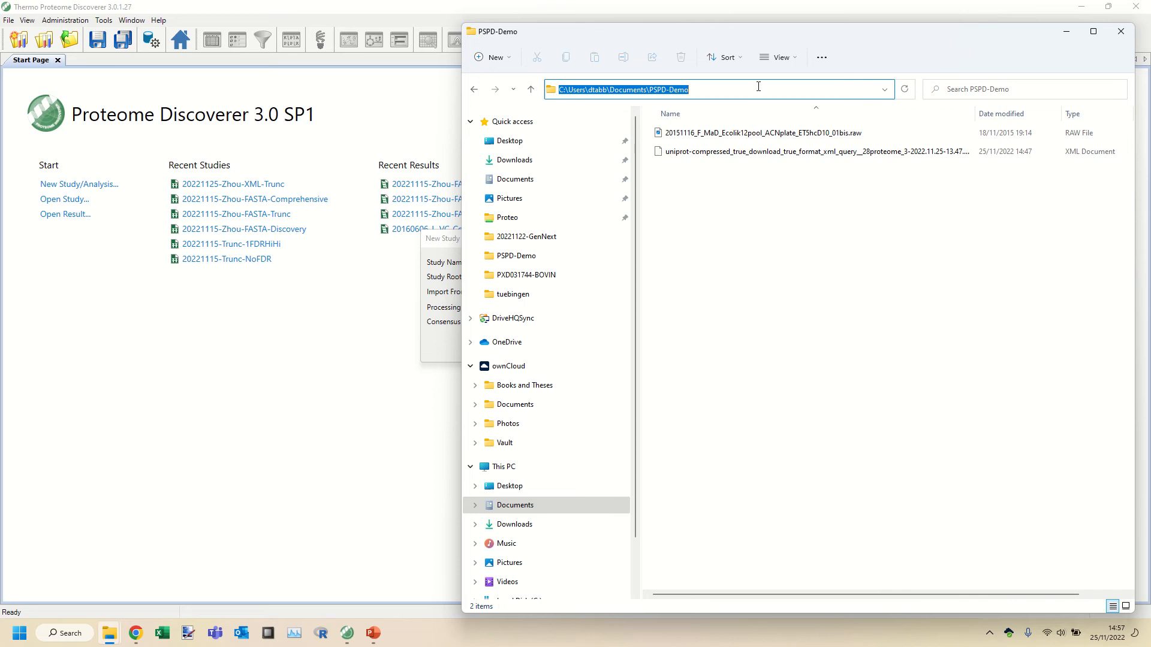
Step: Return to the new study setup in Proteome Discoverer and set the study root directory to the copied PSPD-Demo folder path
{"action": "left_click", "coordinate": [447, 239]}
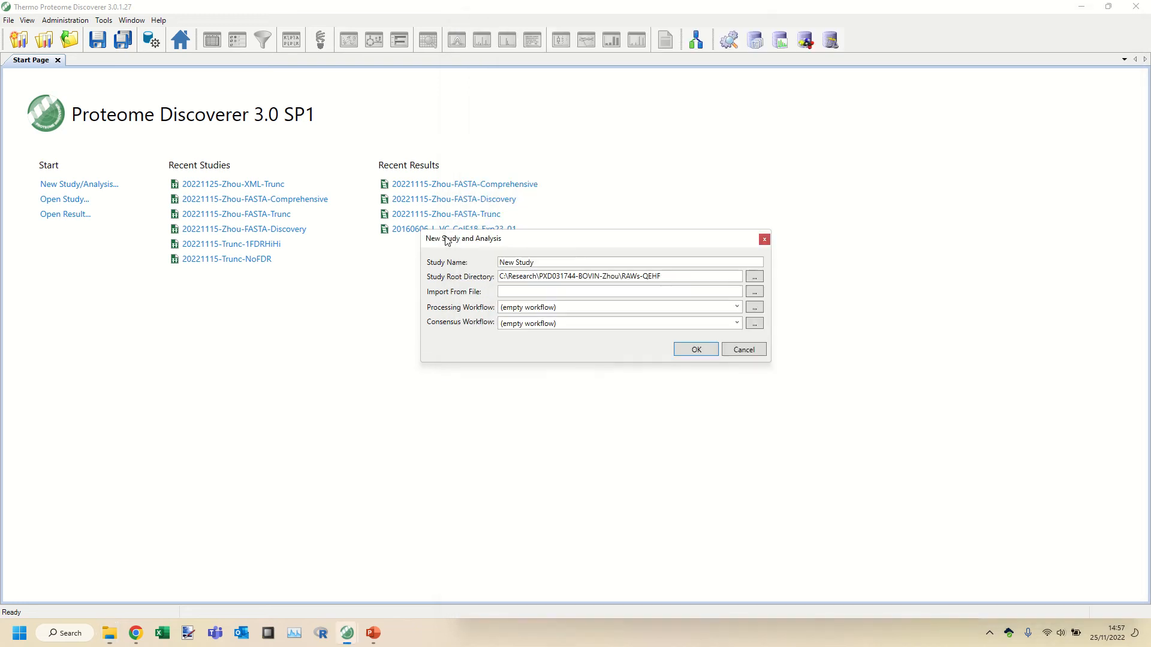
{"action": "double_click", "coordinate": [571, 276]}
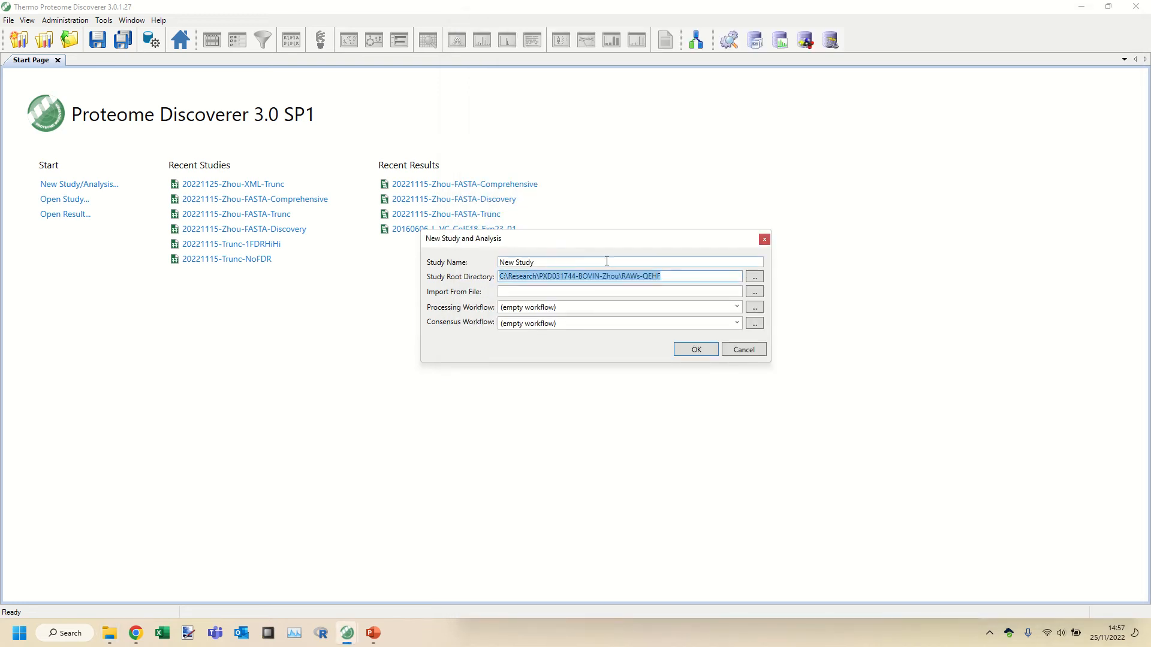
{"action": "left_click", "coordinate": [674, 276]}
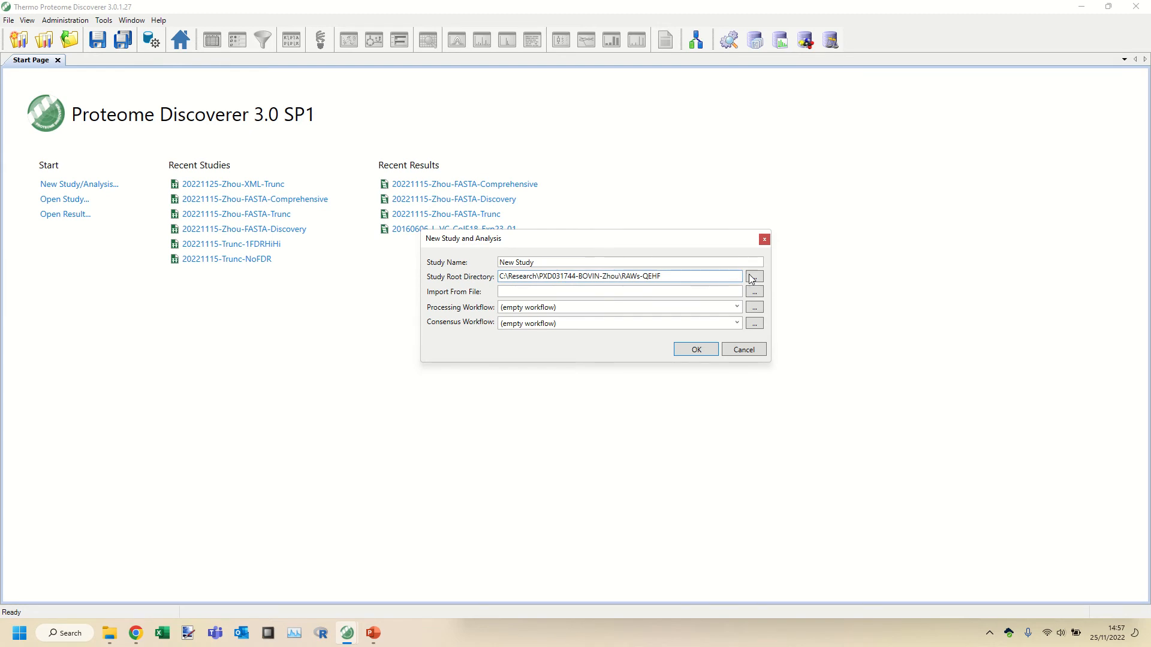
{"action": "left_click", "coordinate": [754, 276]}
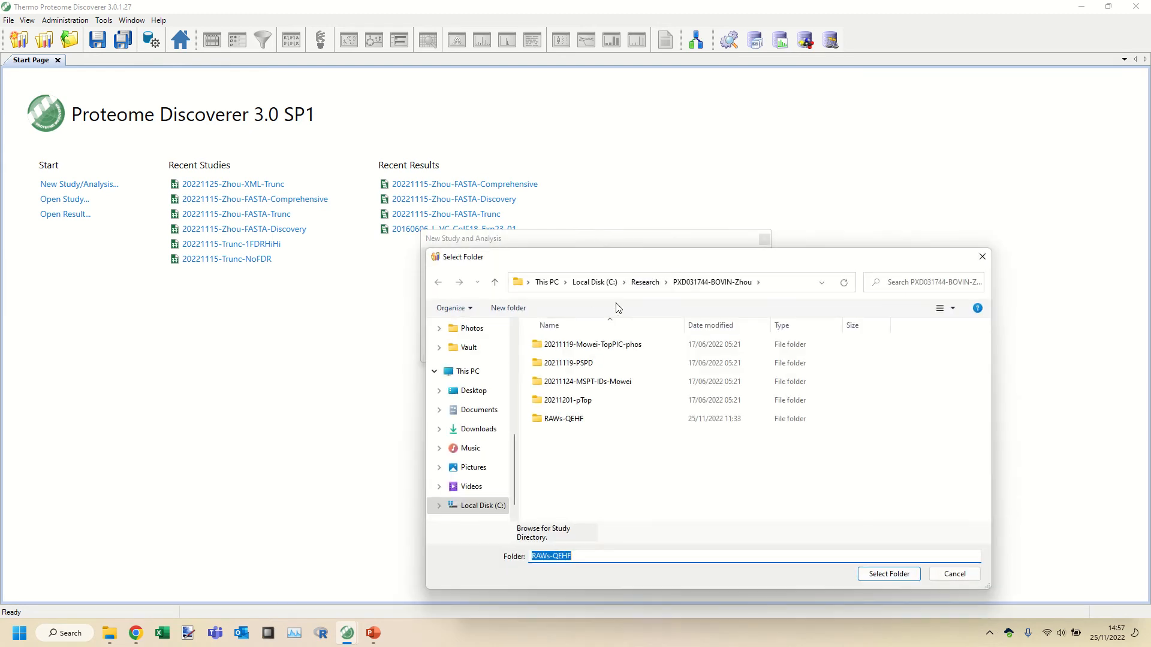
{"action": "left_click", "coordinate": [789, 283]}
{"action": "key", "text": "ctrl+v"}
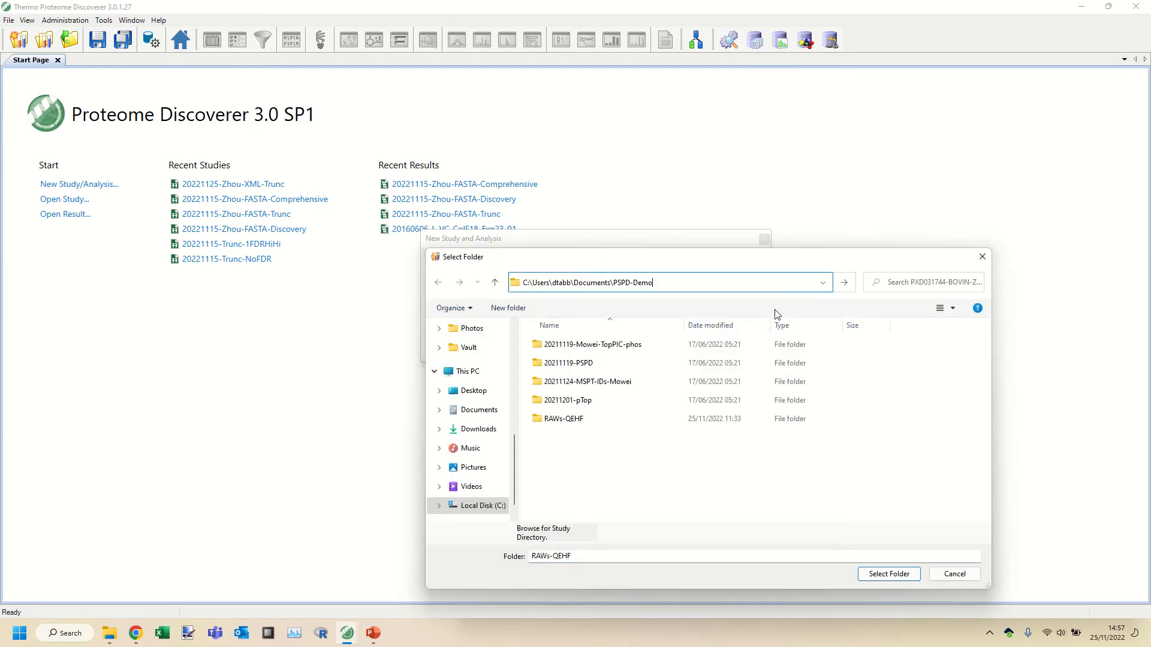
{"action": "key", "text": "Return"}
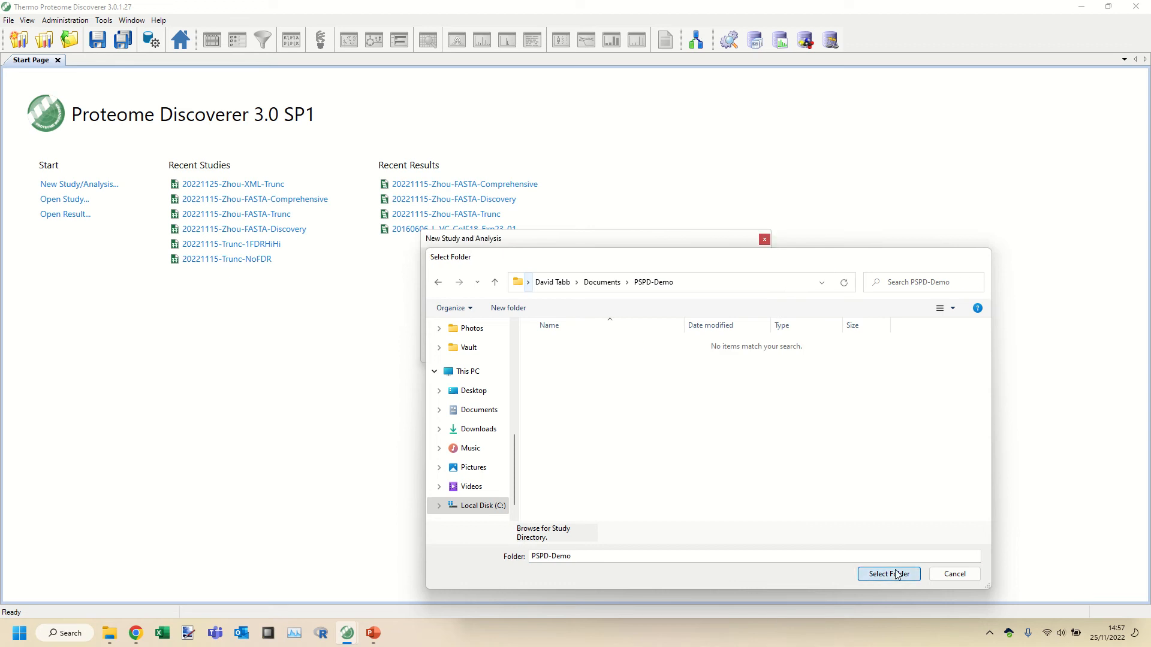
{"action": "left_click", "coordinate": [889, 574]}
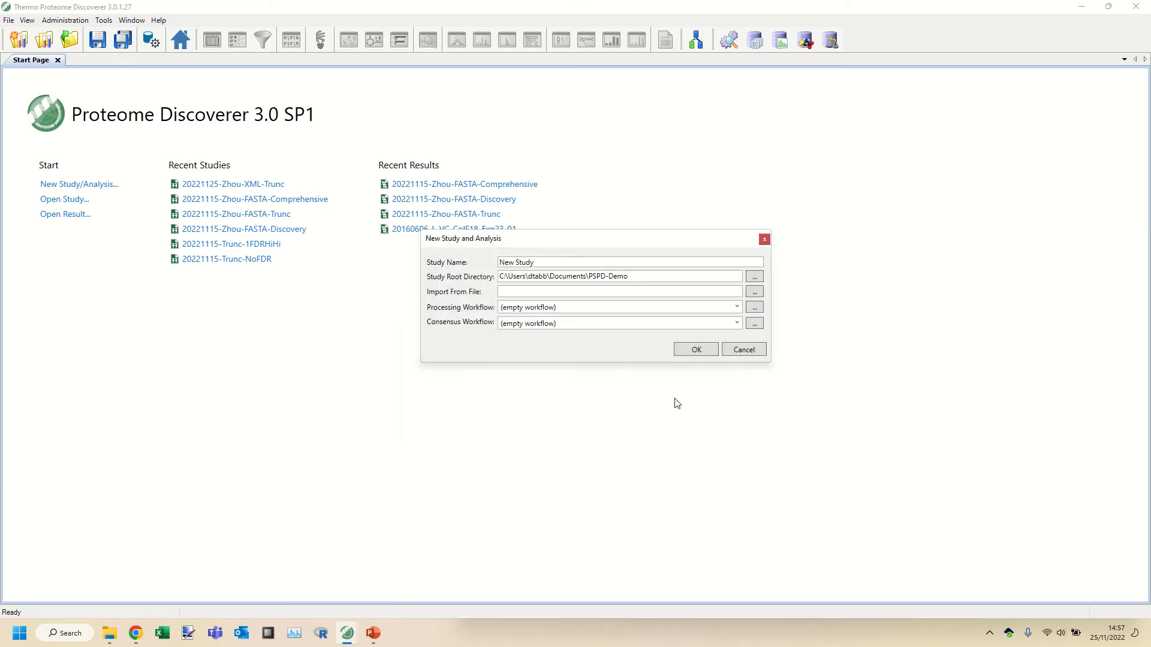
Step: Name the new study 202211225-ECOLI_K12-DEMO
{"action": "left_click", "coordinate": [547, 262]}
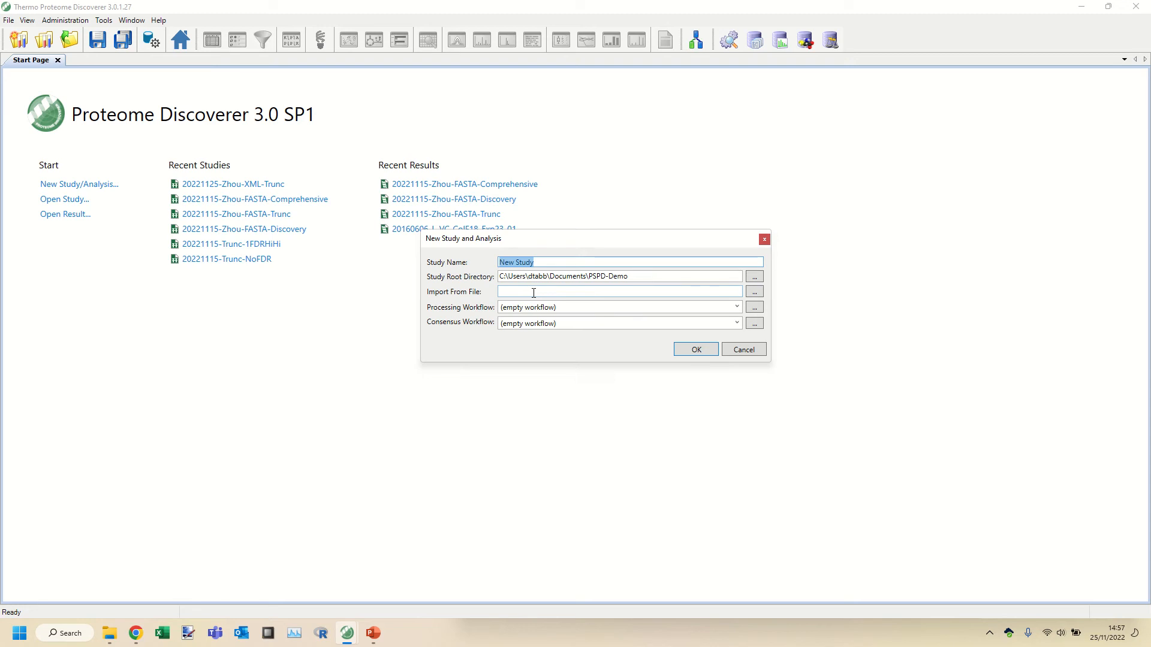
{"action": "type", "text": "202211"}
{"action": "type", "text": "225-"}
{"action": "type", "text": "ECOLI_K"}
{"action": "type", "text": "12"}
{"action": "type", "text": "-T"}
{"action": "type", "text": "EMO"}
Step: Create the study with processing workflow PSPD Truncation Search with FDR and consensus workflow PSPD 1 percent FDR LFQ for HI HI data
{"action": "left_click", "coordinate": [738, 307]}
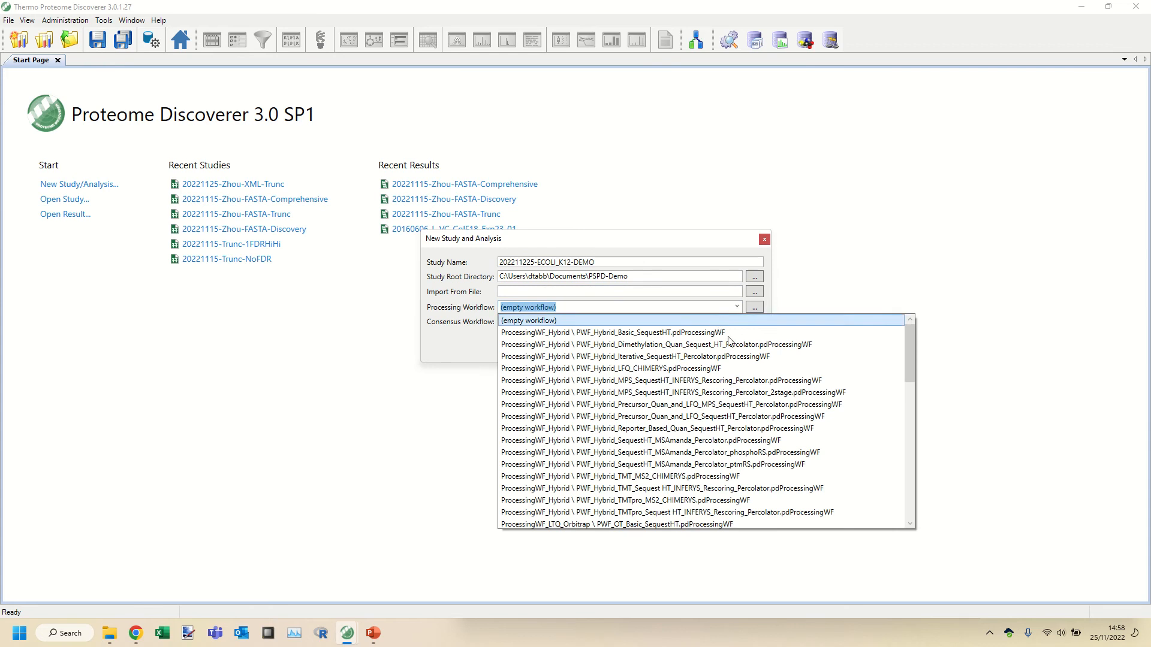
{"action": "scroll", "coordinate": [800, 410], "scroll_direction": "down", "scroll_amount": 12}
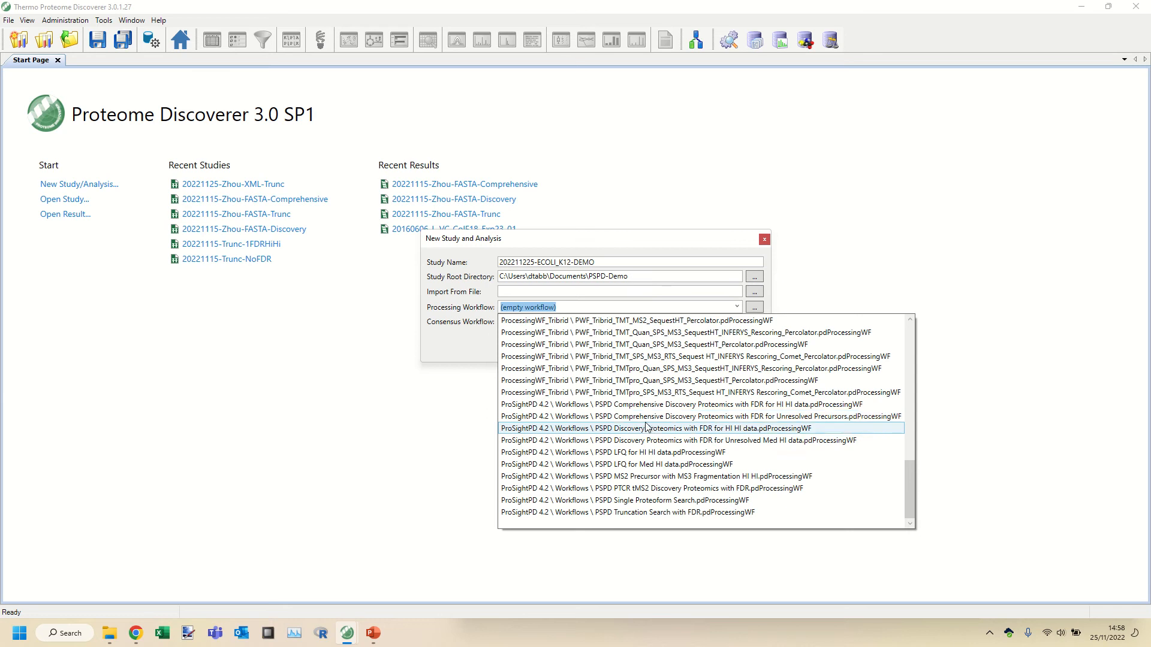
{"action": "left_click", "coordinate": [642, 512]}
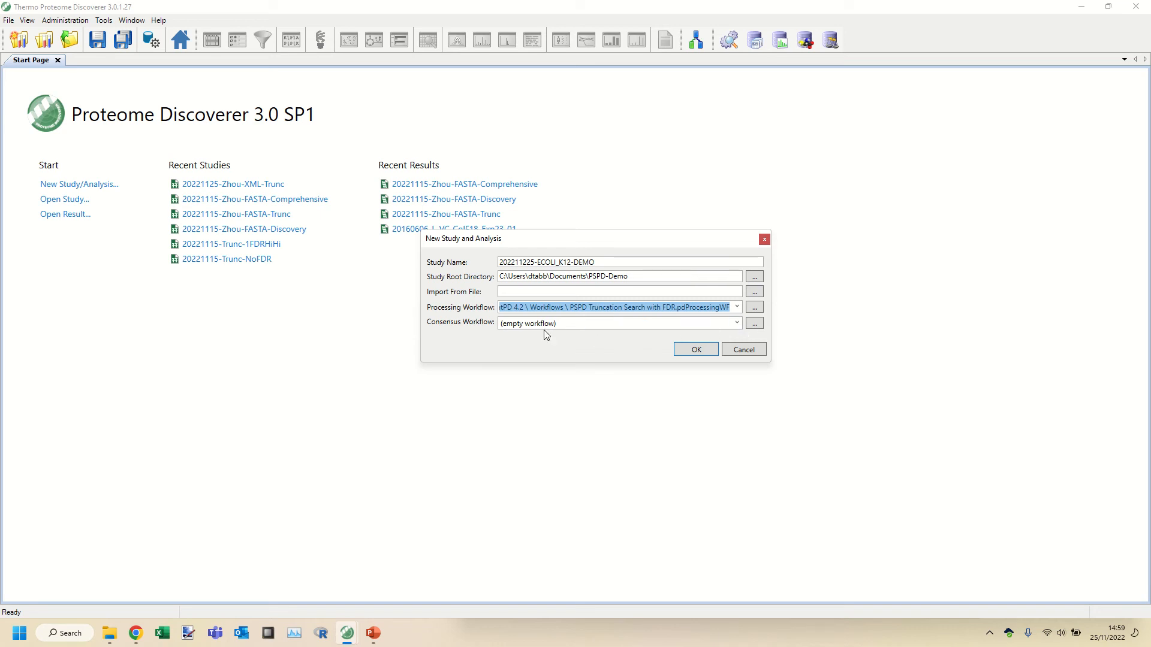
{"action": "left_click", "coordinate": [738, 322]}
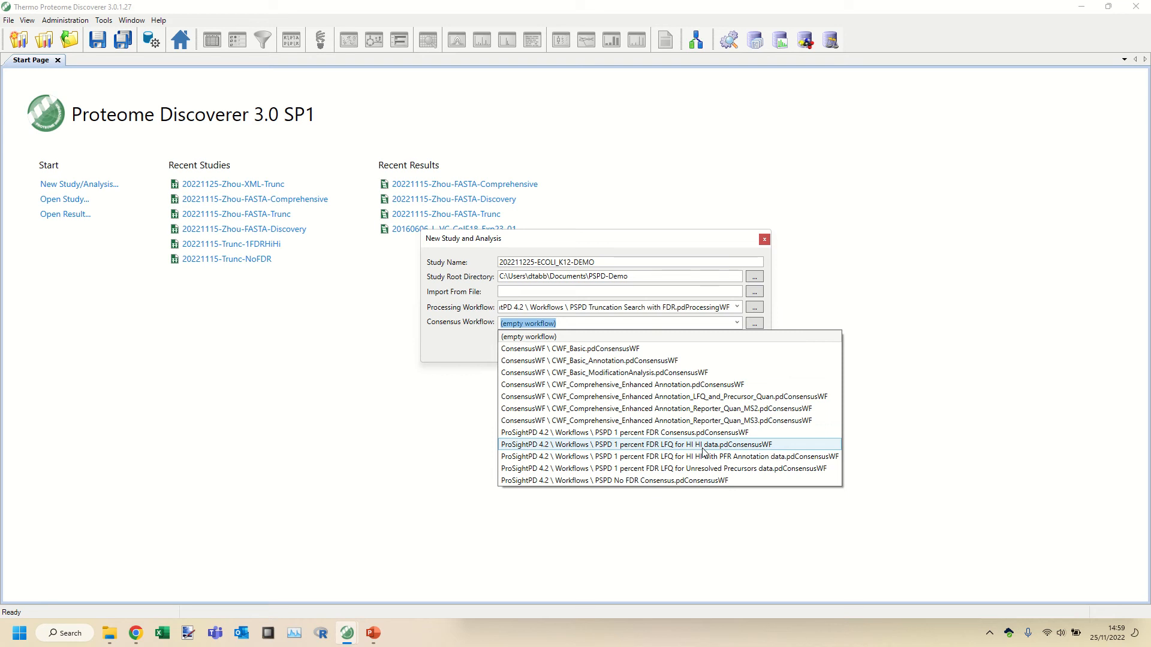
{"action": "left_click", "coordinate": [687, 450]}
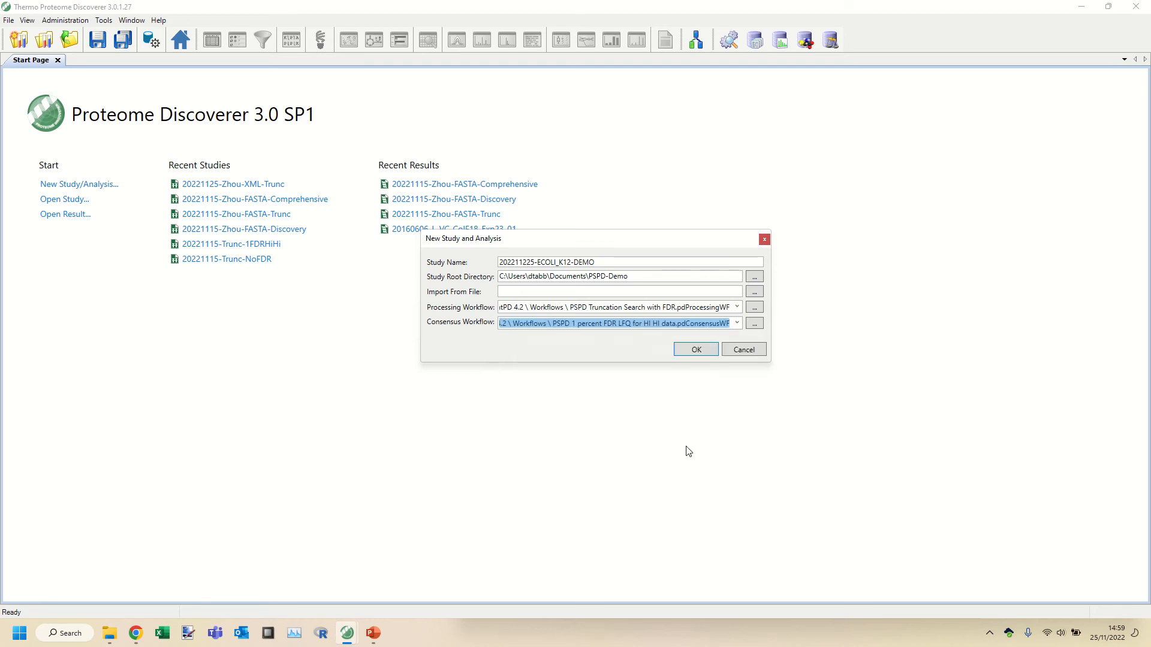
{"action": "left_click", "coordinate": [706, 351]}
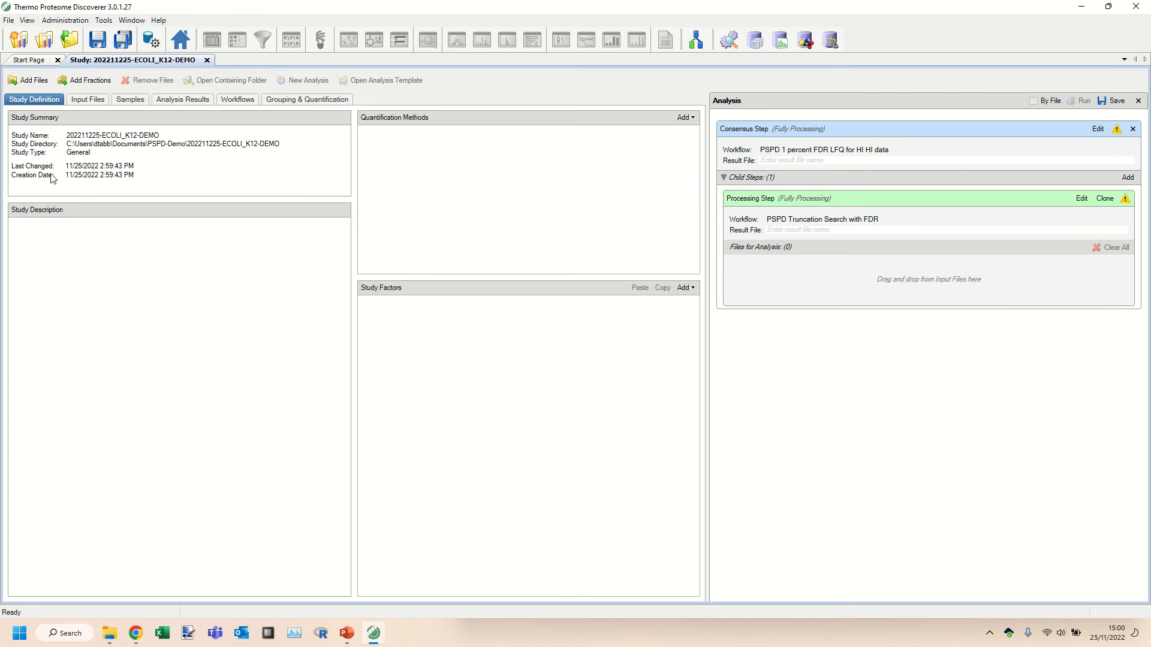
Step: Add the file 20151116_F_MaD_Ecolik12pool_ACNplate_ET5hcD10_01bis.raw from the PSPD-Demo folder to the study
{"action": "left_click", "coordinate": [14, 83]}
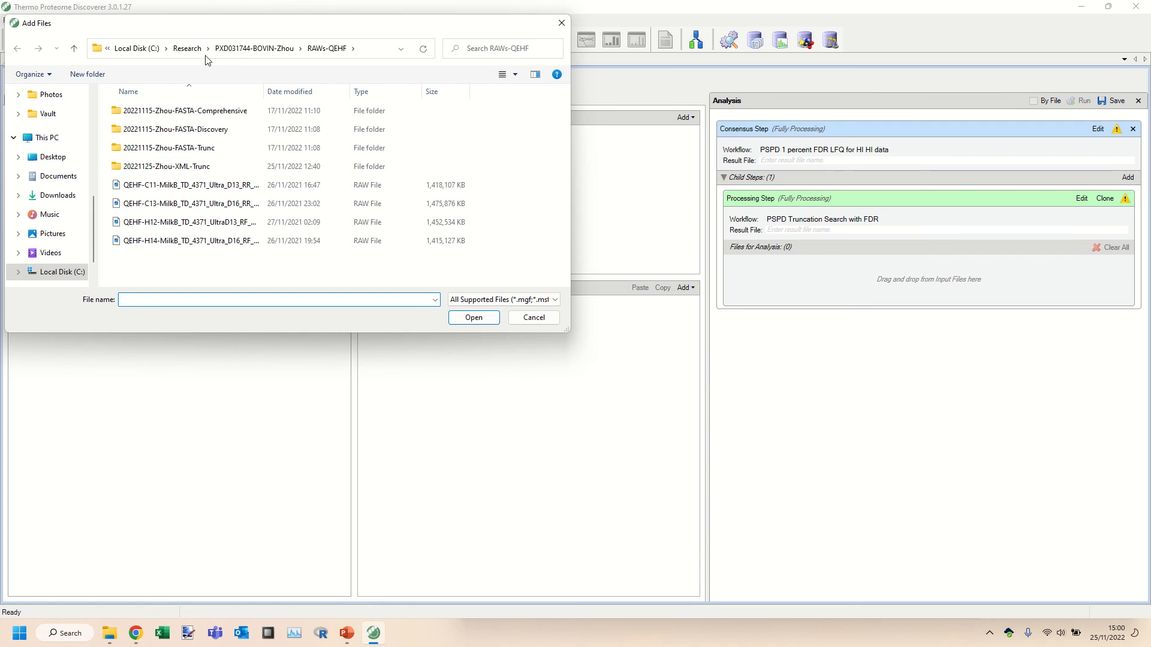
{"action": "left_click", "coordinate": [372, 51]}
{"action": "key", "text": "ctrl+v"}
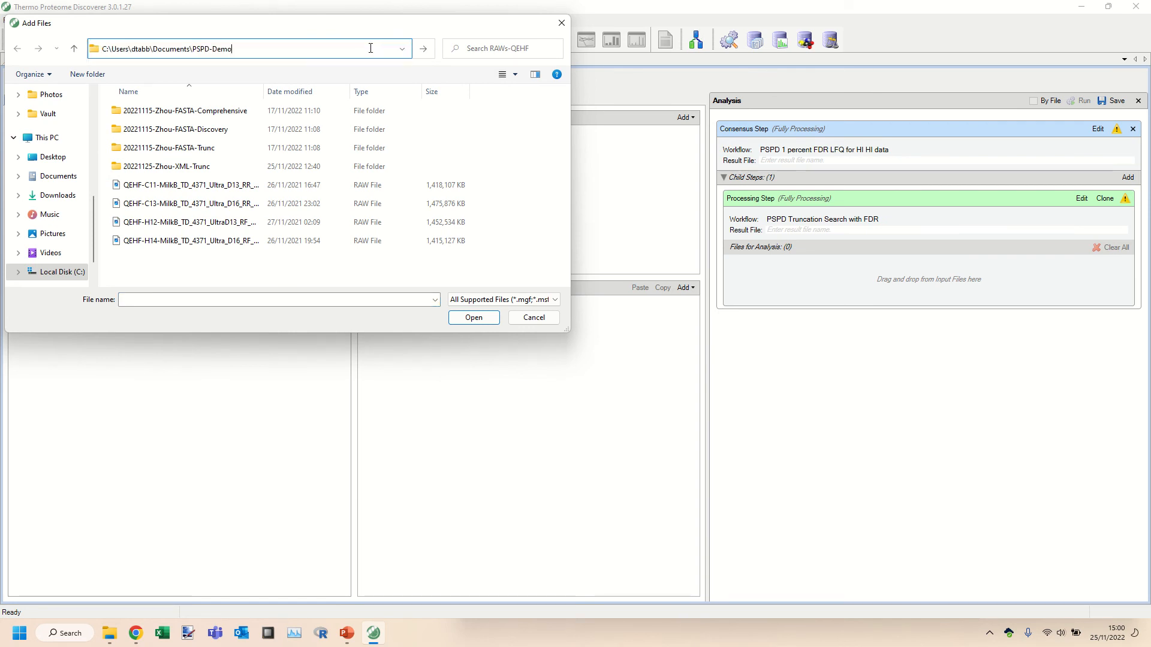
{"action": "key", "text": "Return"}
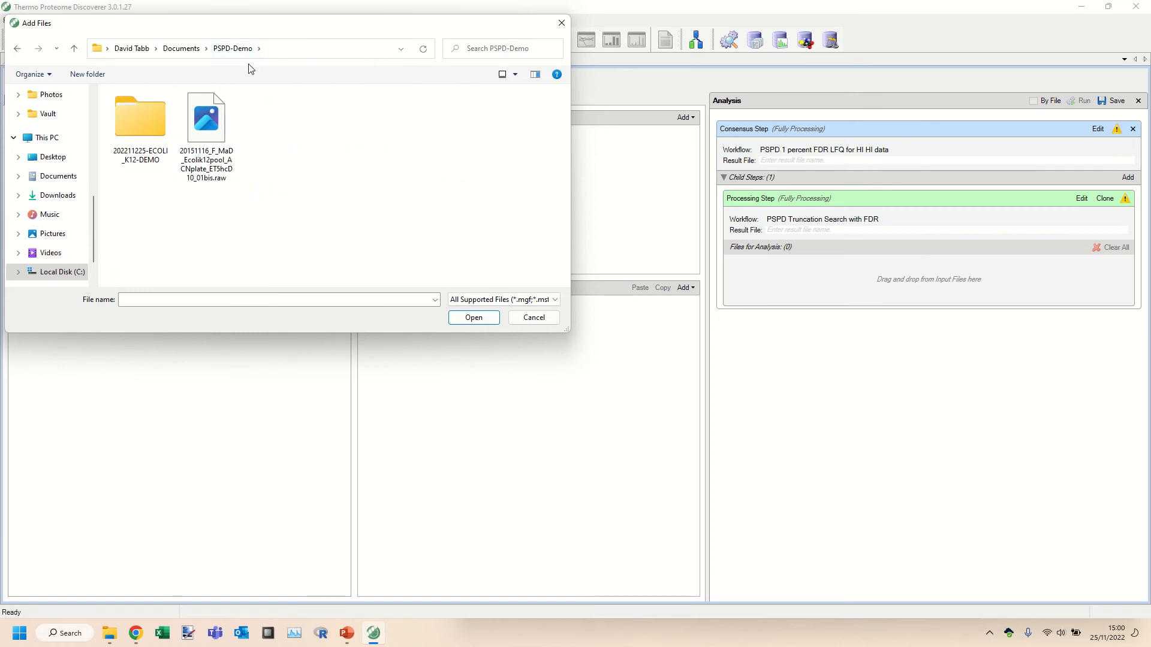
{"action": "left_click", "coordinate": [211, 119]}
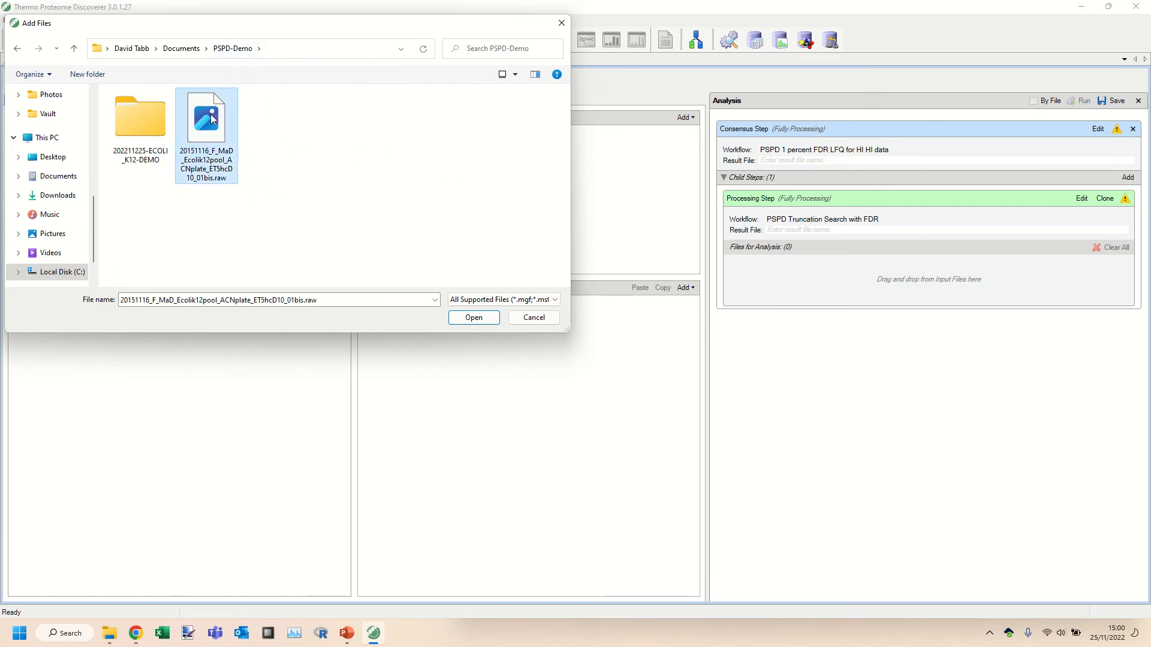
{"action": "left_click", "coordinate": [473, 319]}
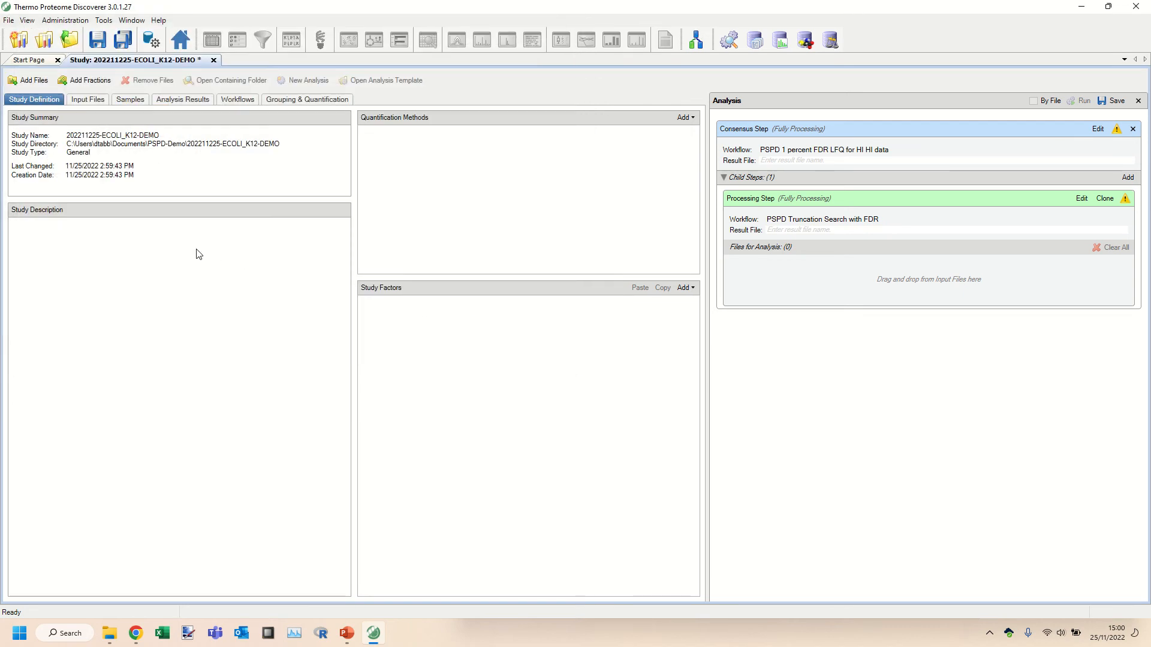
Step: Assign the E. coli raw input file to the processing step's files for analysis
{"action": "left_click", "coordinate": [82, 137]}
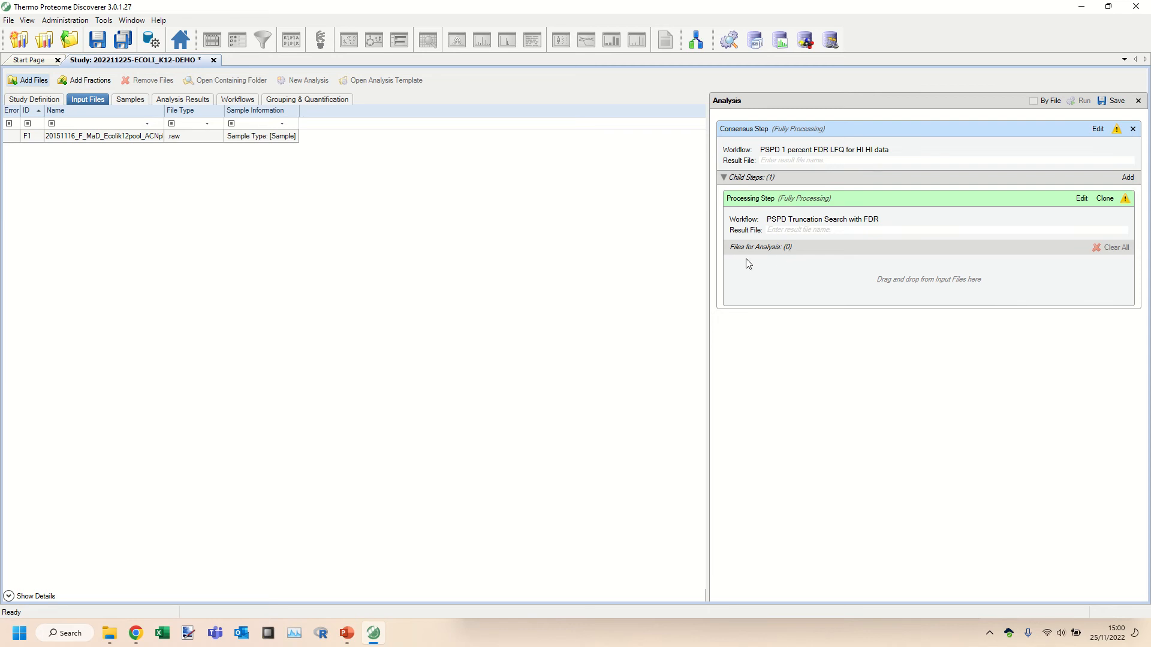
{"action": "left_click", "coordinate": [77, 137]}
{"action": "left_click_drag", "start_coordinate": [80, 139], "coordinate": [861, 271]}
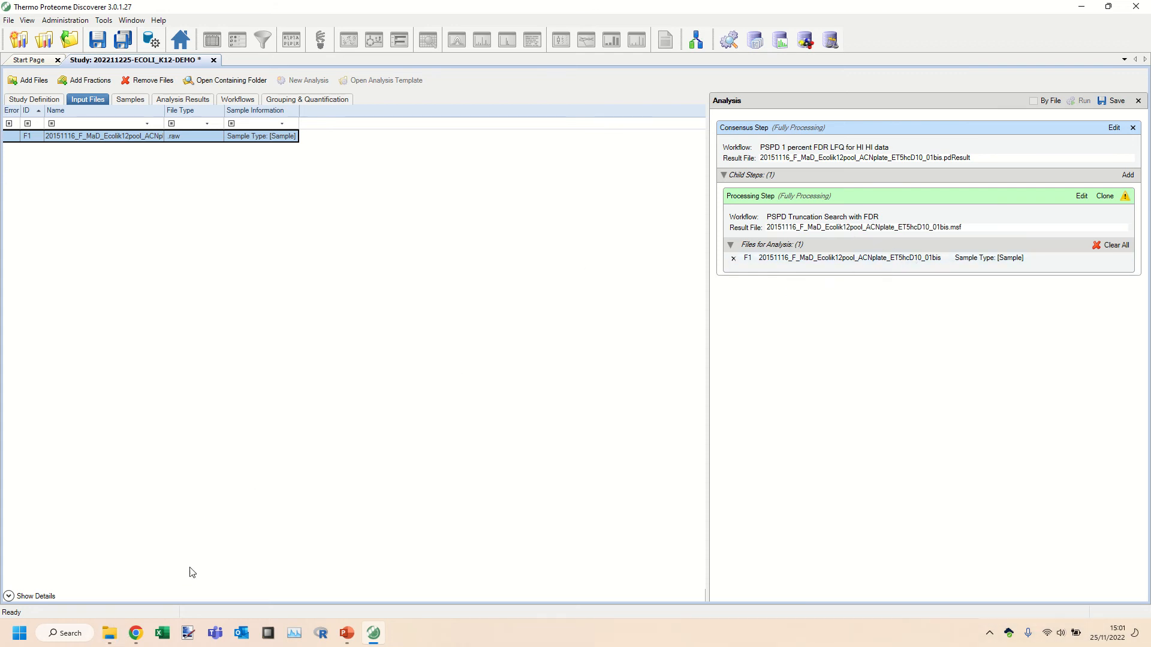
Step: Copy the study folder name 202211225-ECOLI_K12-DEMO from File Explorer and switch back to Proteome Discoverer
{"action": "key", "text": "alt+Tab"}
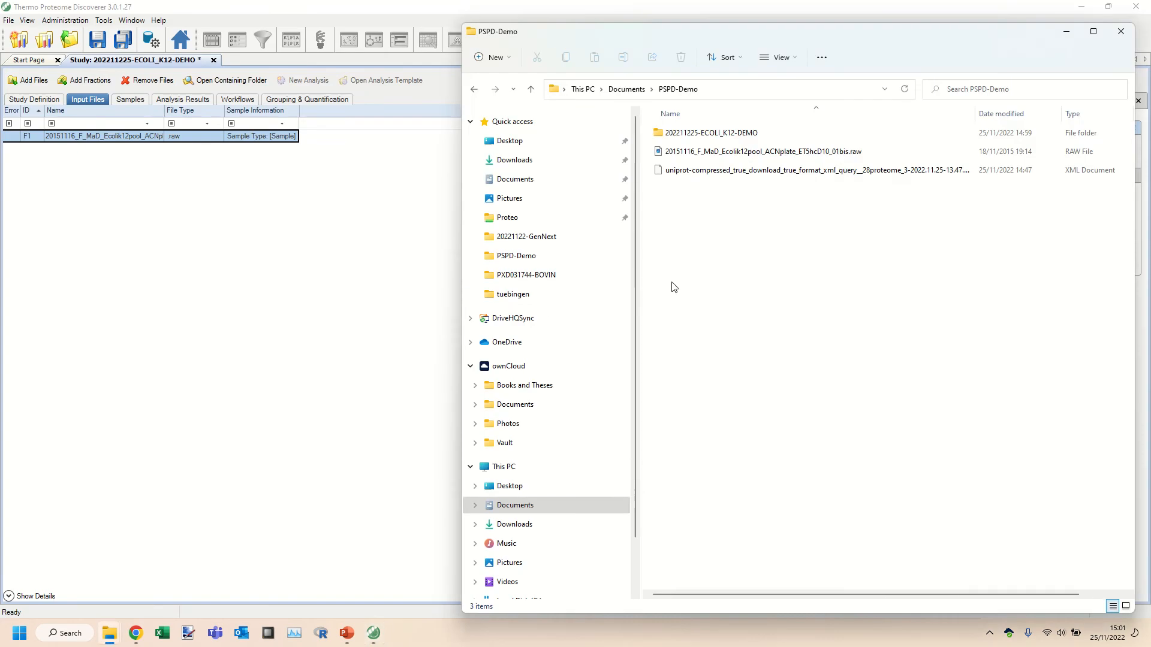
{"action": "left_click", "coordinate": [698, 135]}
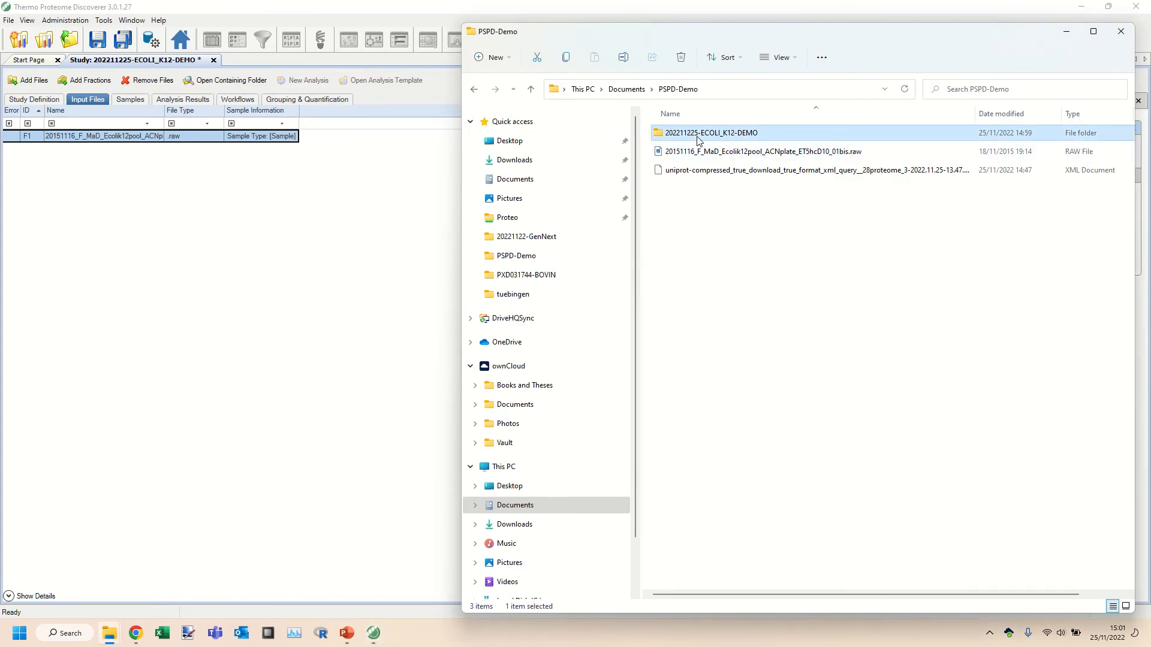
{"action": "left_click", "coordinate": [698, 133]}
{"action": "key", "text": "ctrl+c"}
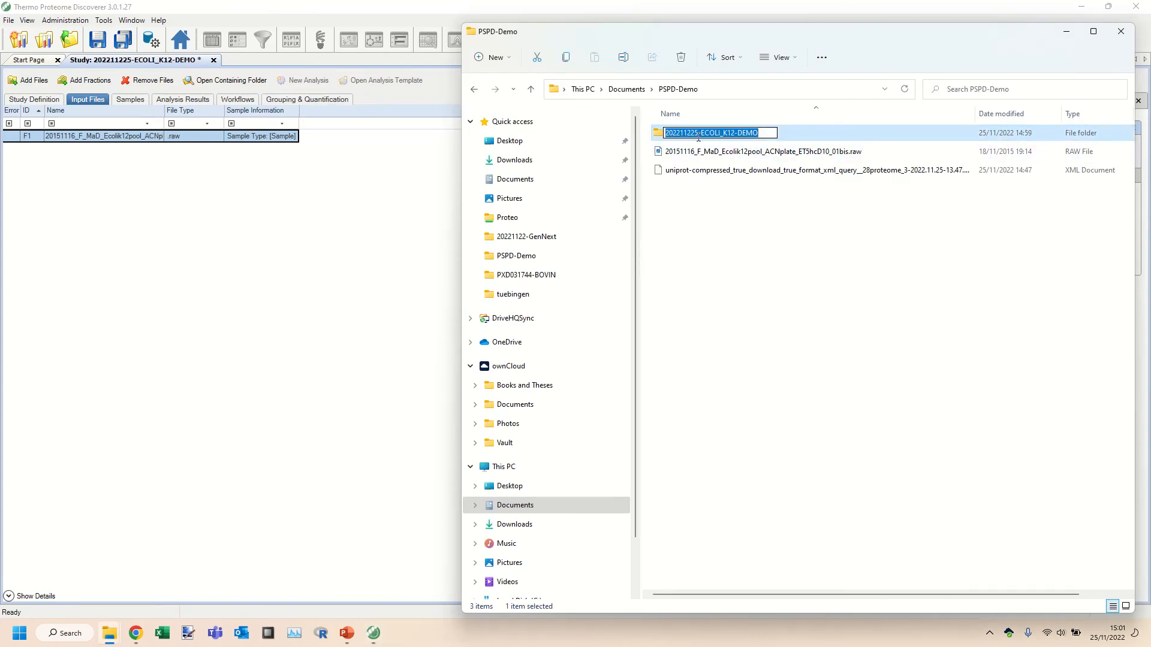
{"action": "left_click", "coordinate": [720, 225]}
{"action": "left_click", "coordinate": [331, 242]}
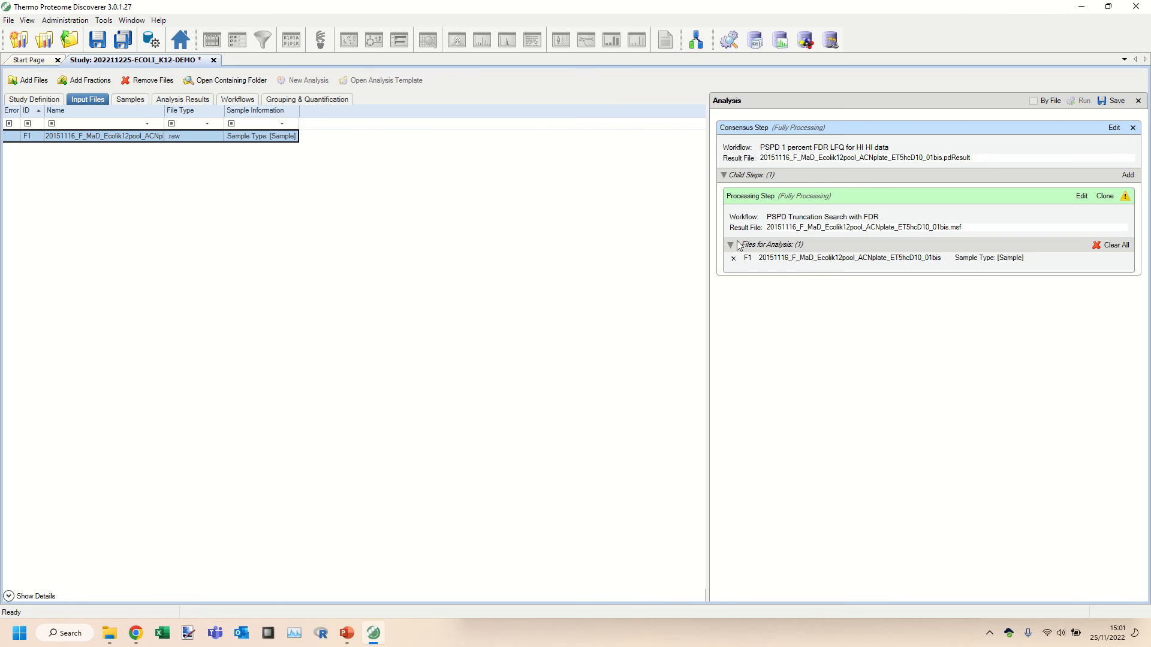
Step: Rename the processing step's result file to 202211225-ECOLI_K12-DEMO by pasting the copied study name over the raw-based name
{"action": "left_click", "coordinate": [894, 219]}
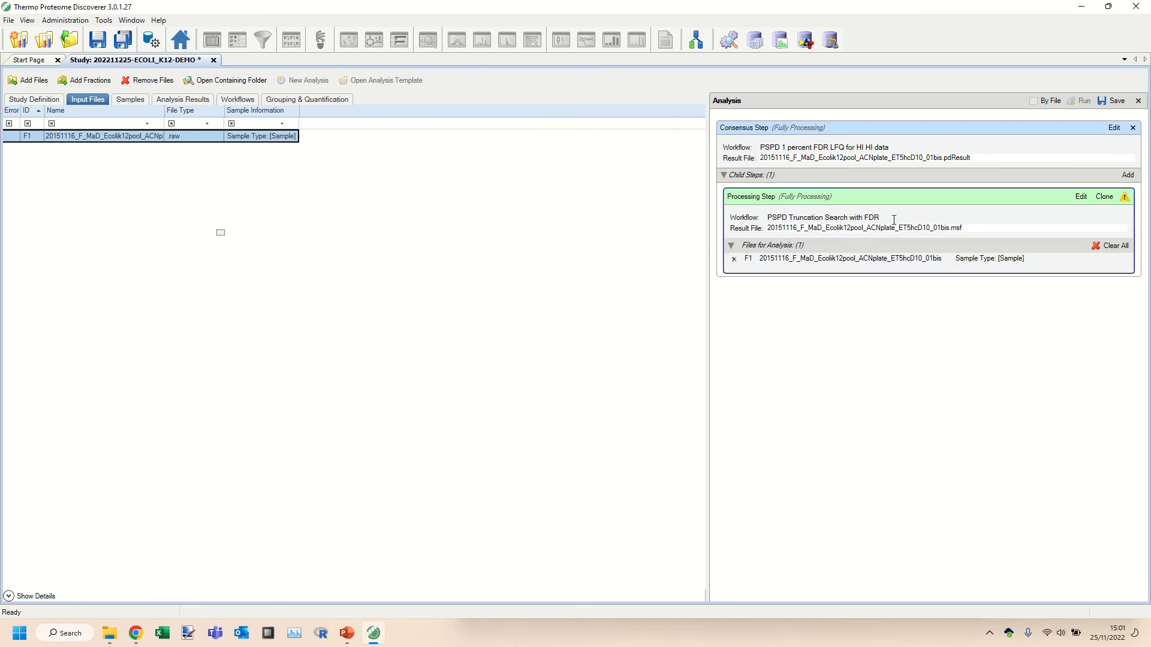
{"action": "double_click", "coordinate": [862, 217]}
{"action": "triple_click", "coordinate": [862, 217]}
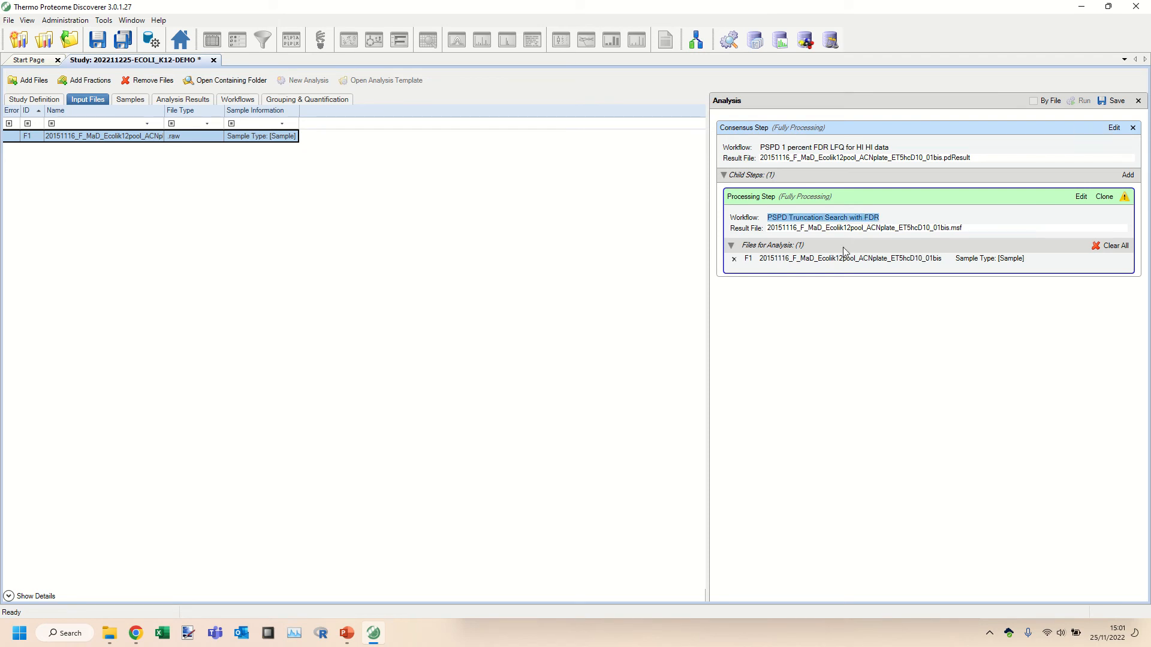
{"action": "left_click", "coordinate": [852, 228]}
{"action": "triple_click", "coordinate": [852, 228]}
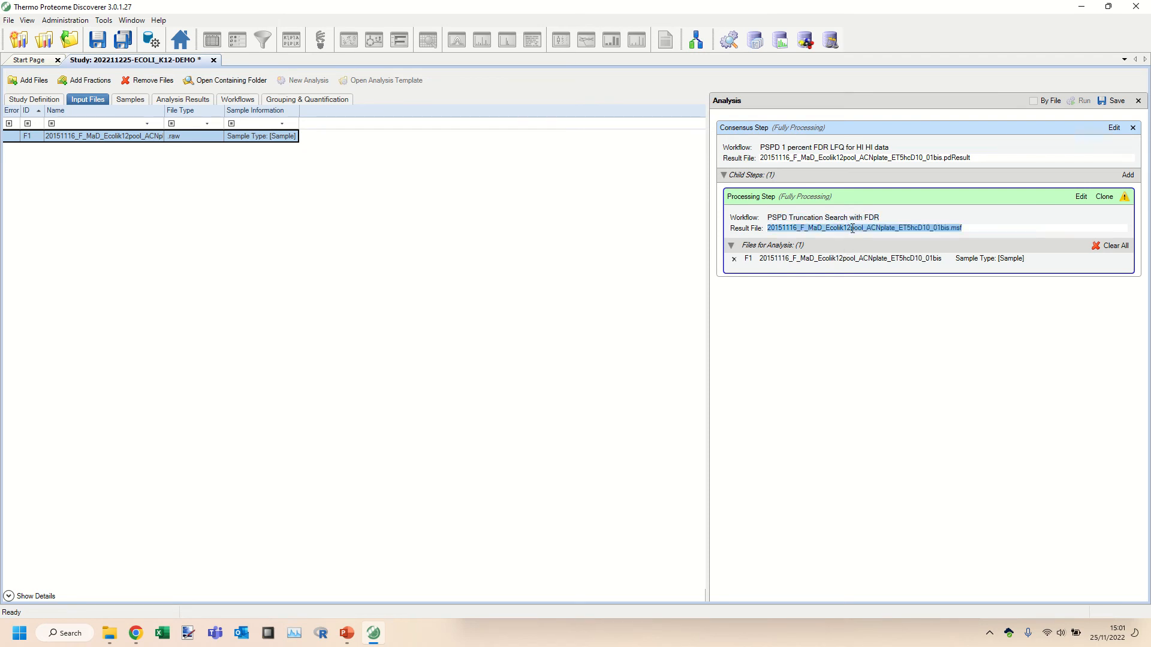
{"action": "key", "text": "ctrl+v"}
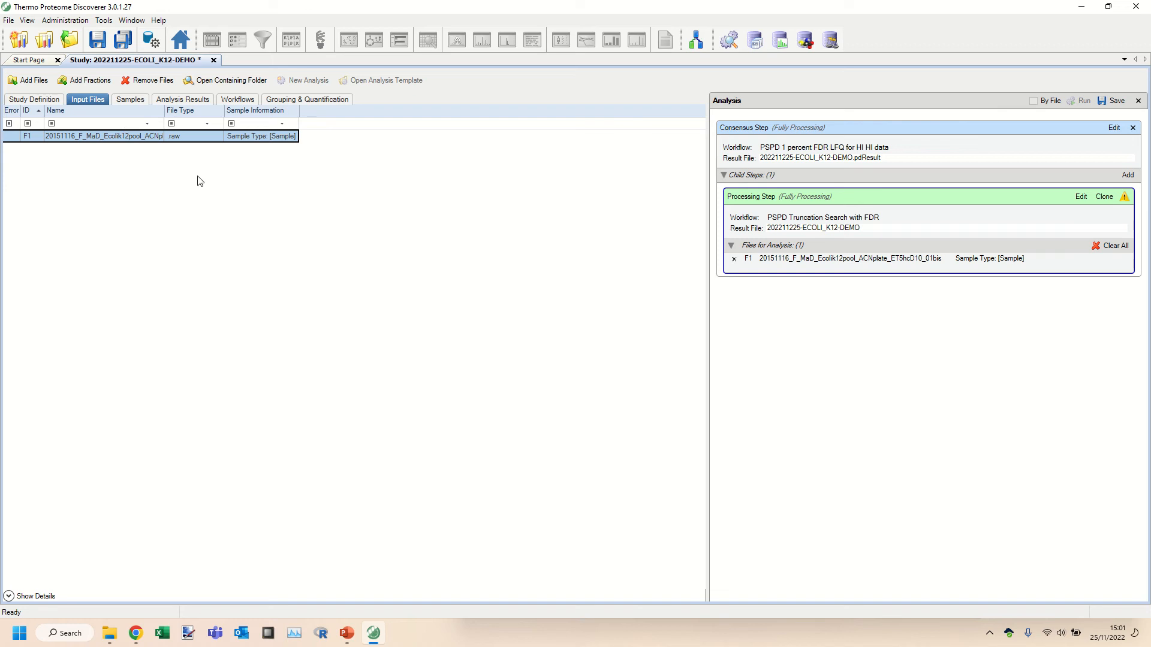
Step: View the node trees of the consensus workflow and the truncation search processing workflow
{"action": "left_click", "coordinate": [236, 100]}
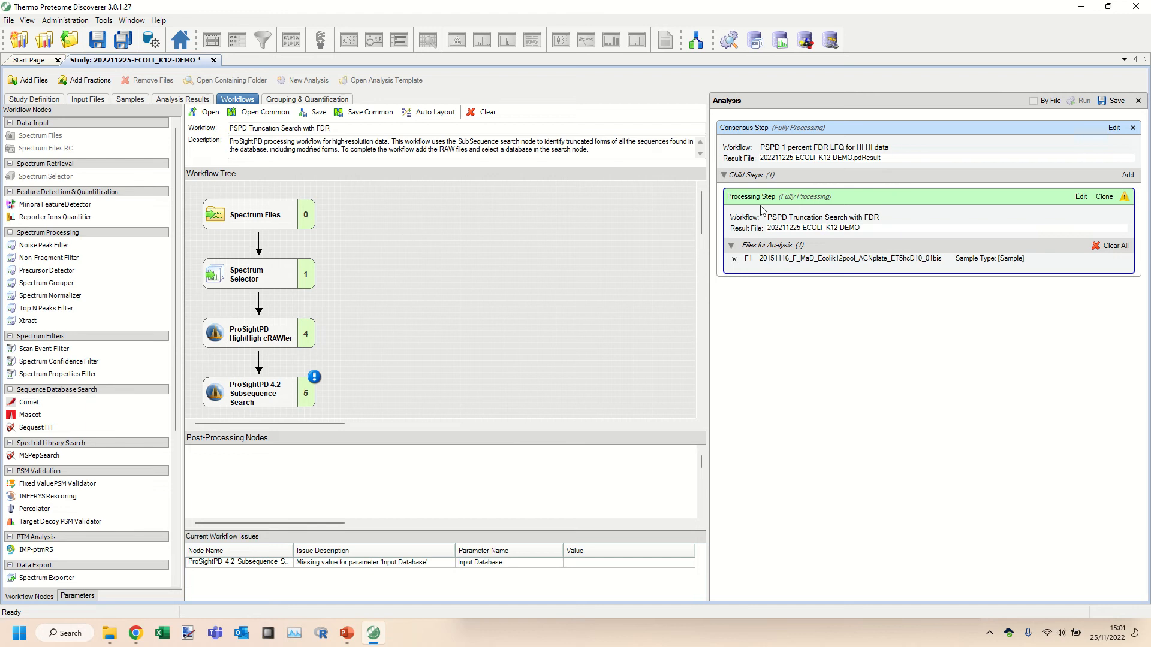
{"action": "left_click", "coordinate": [761, 130]}
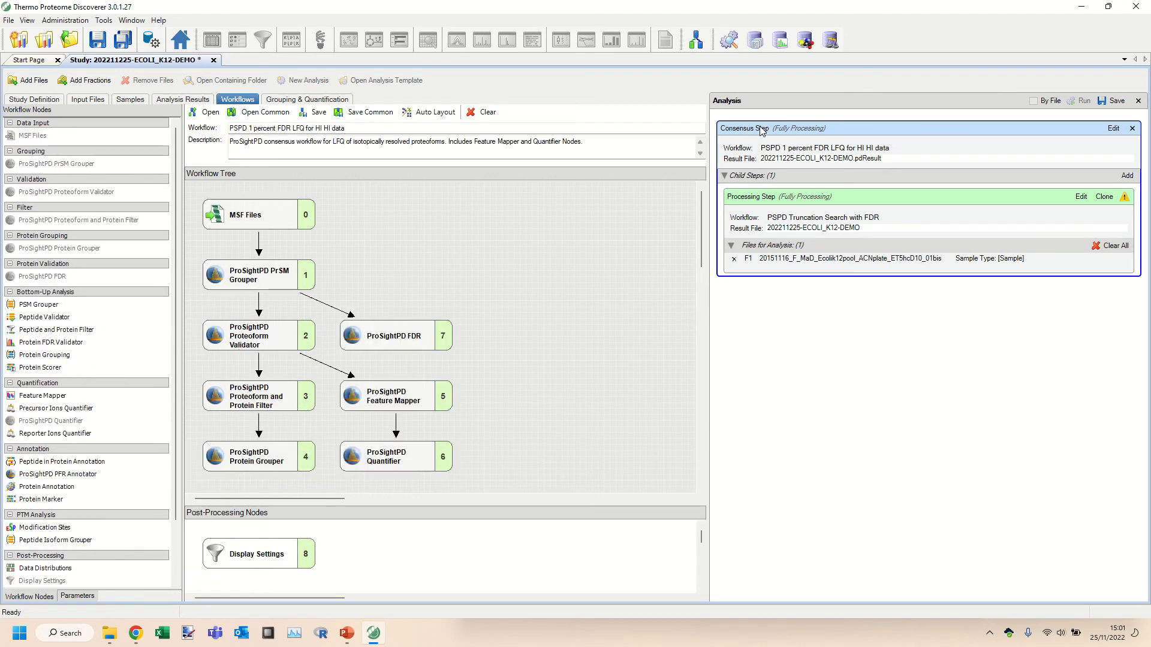
{"action": "left_click", "coordinate": [768, 198]}
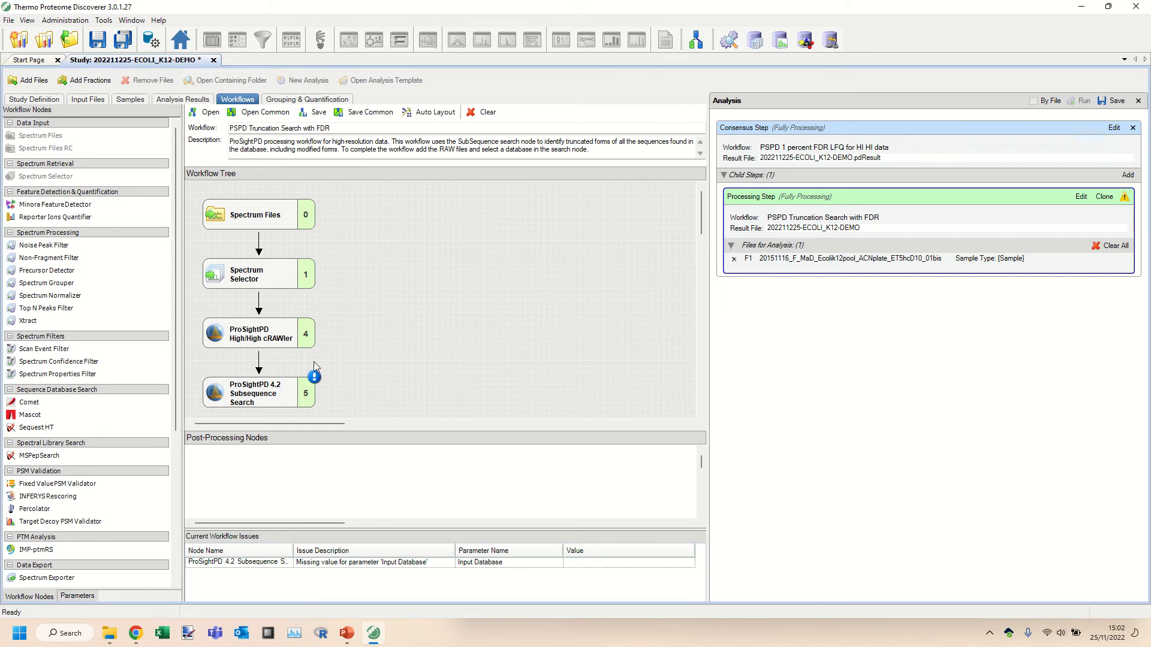
Step: Review the ProSightPD High/High cRAWler node's parameters, including its advanced precursor, fragmentation and data reduction settings
{"action": "left_click", "coordinate": [250, 339]}
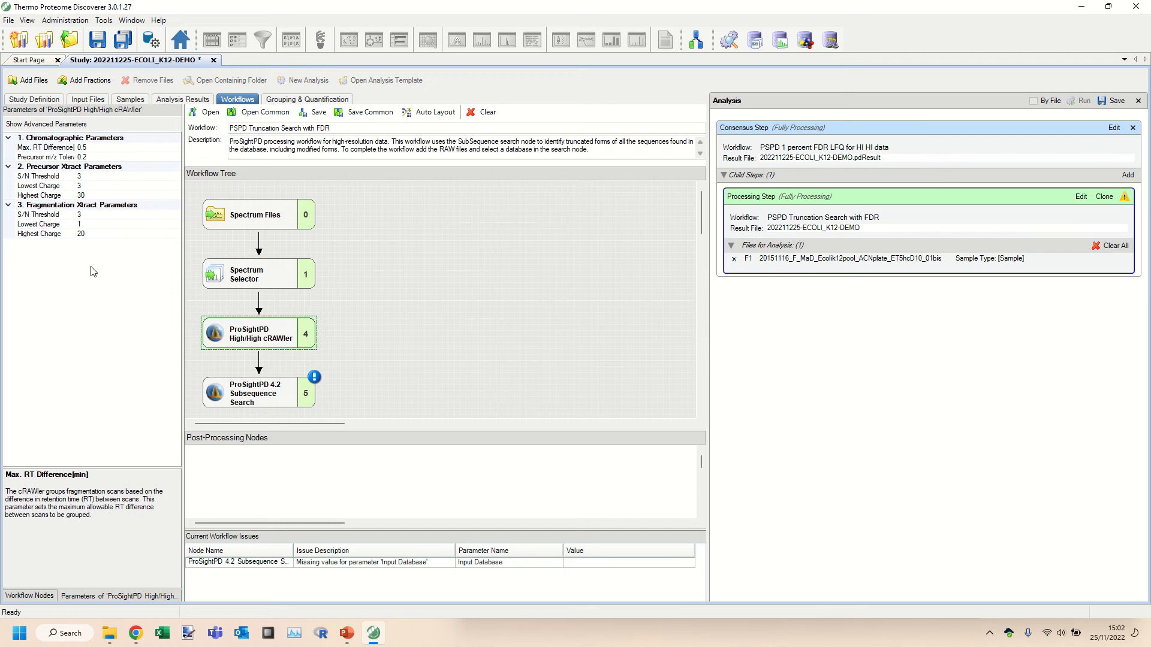
{"action": "left_click", "coordinate": [93, 196]}
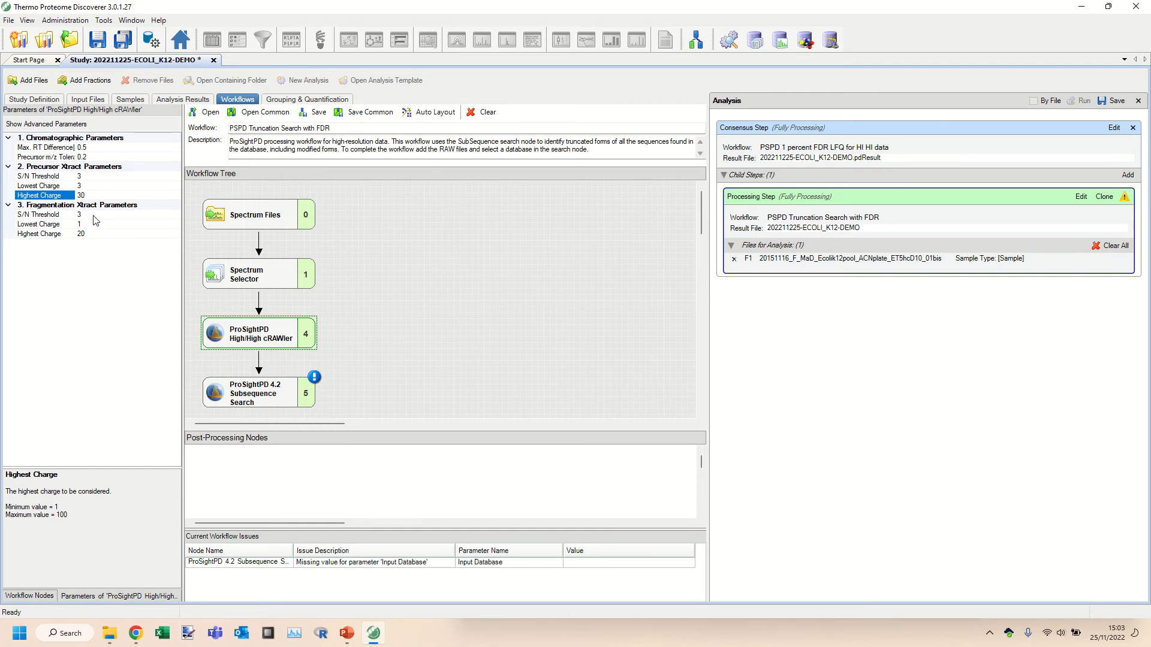
{"action": "left_click", "coordinate": [48, 124]}
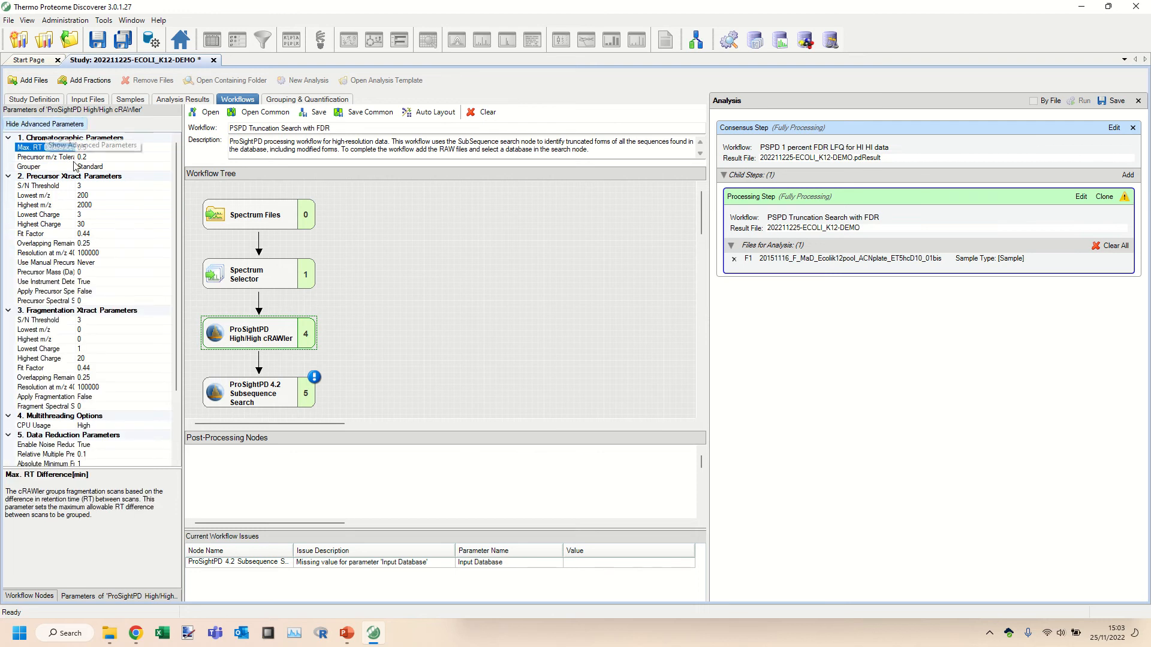
{"action": "scroll", "coordinate": [126, 212], "scroll_direction": "down", "scroll_amount": 3}
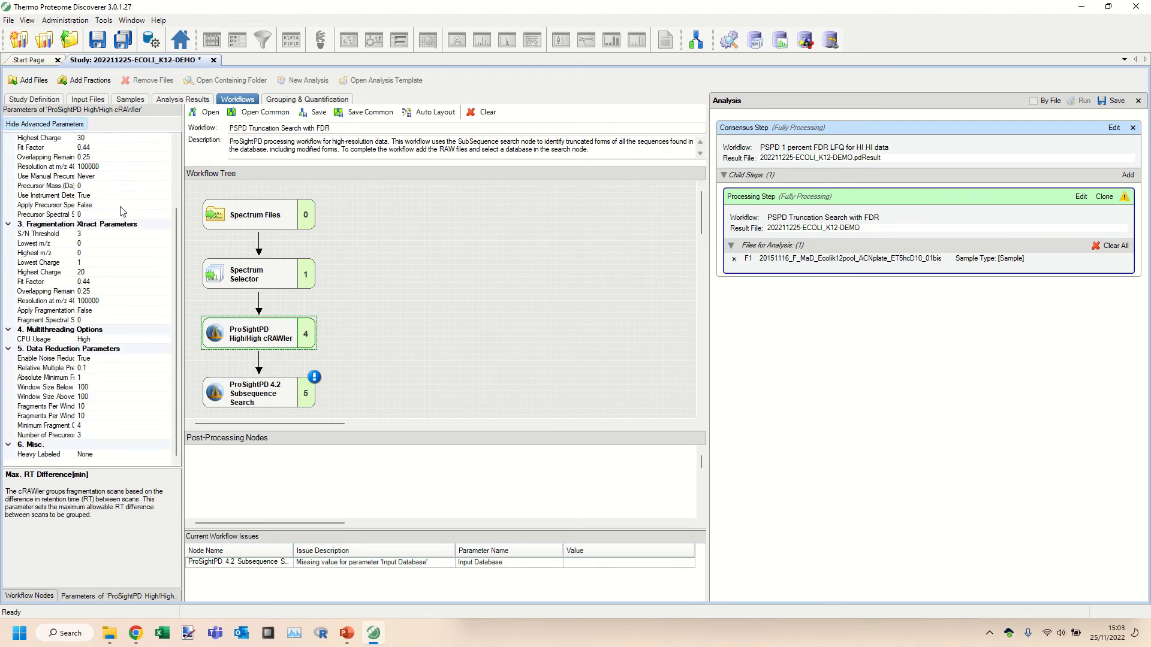
{"action": "scroll", "coordinate": [123, 209], "scroll_direction": "up", "scroll_amount": 3}
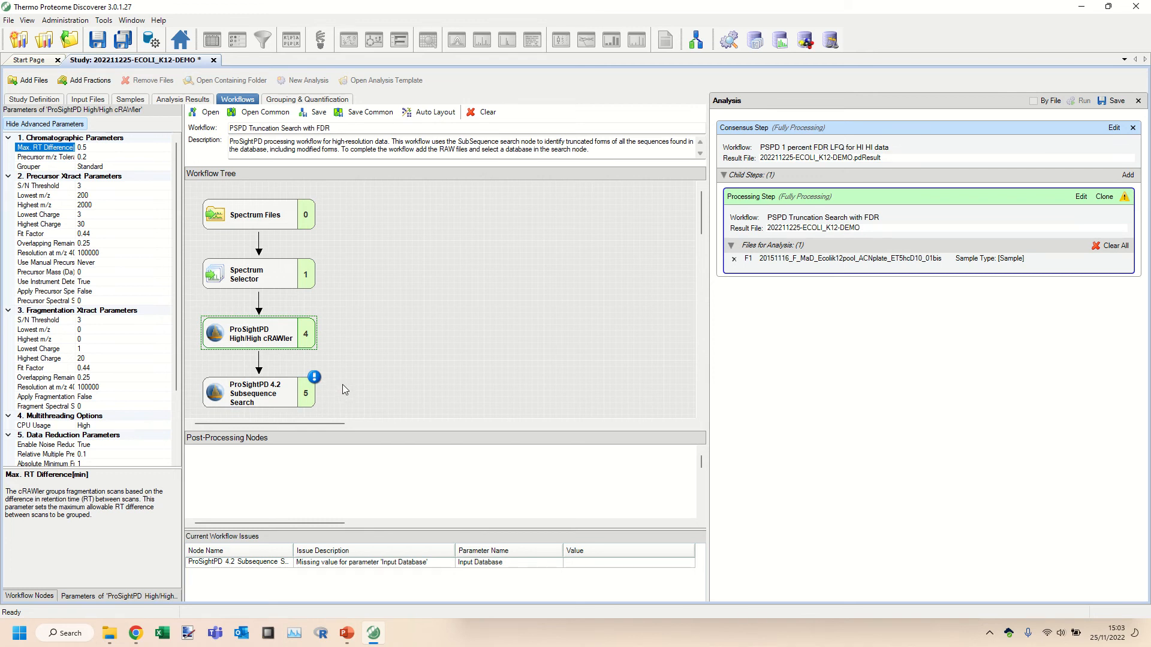
Step: Set the input database of the ProSightPD 4.2 Subsequence Search node to 20221125-ECOLI-K12-XML (ProSightPD 4.2)
{"action": "left_click", "coordinate": [284, 398]}
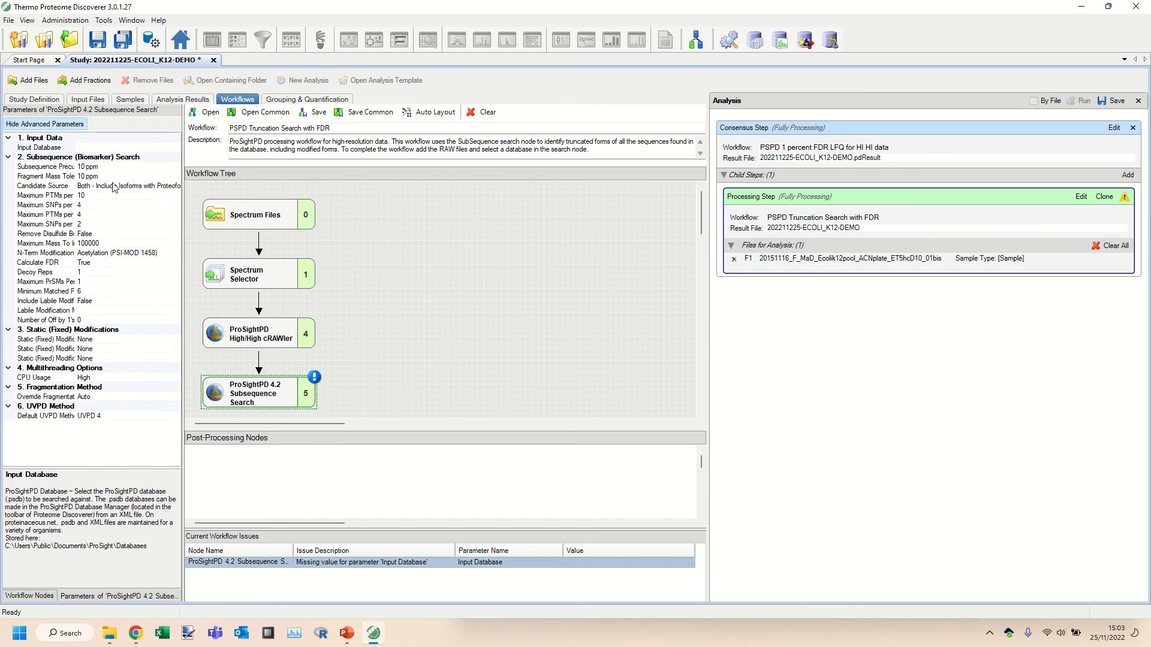
{"action": "left_click", "coordinate": [80, 147]}
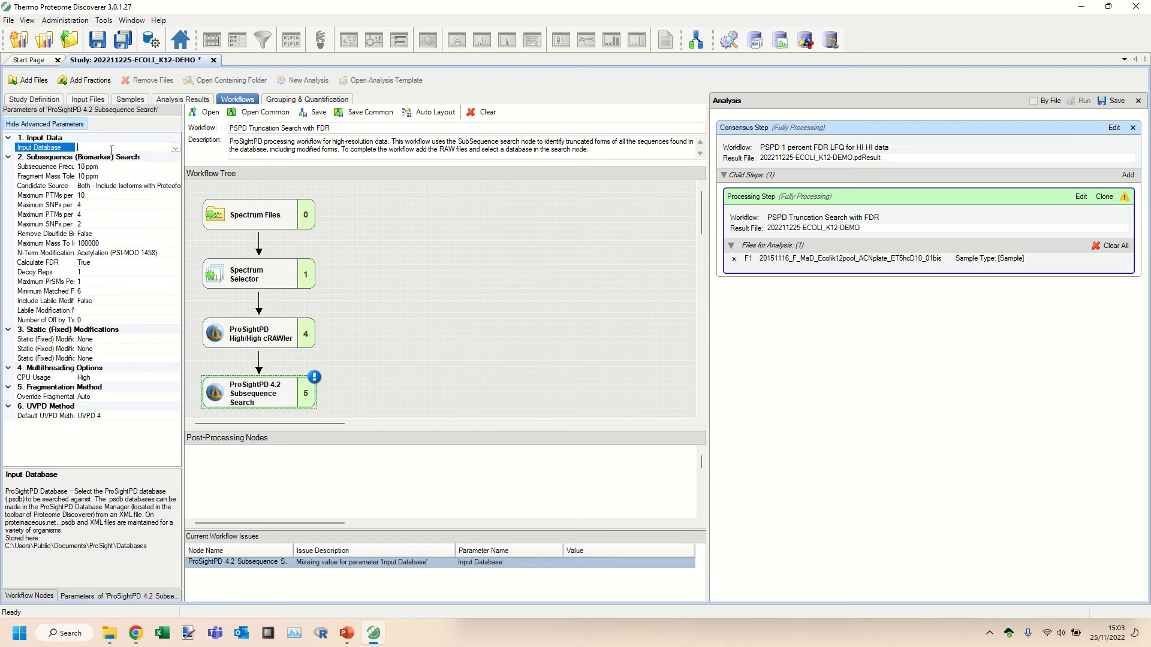
{"action": "left_click", "coordinate": [175, 148]}
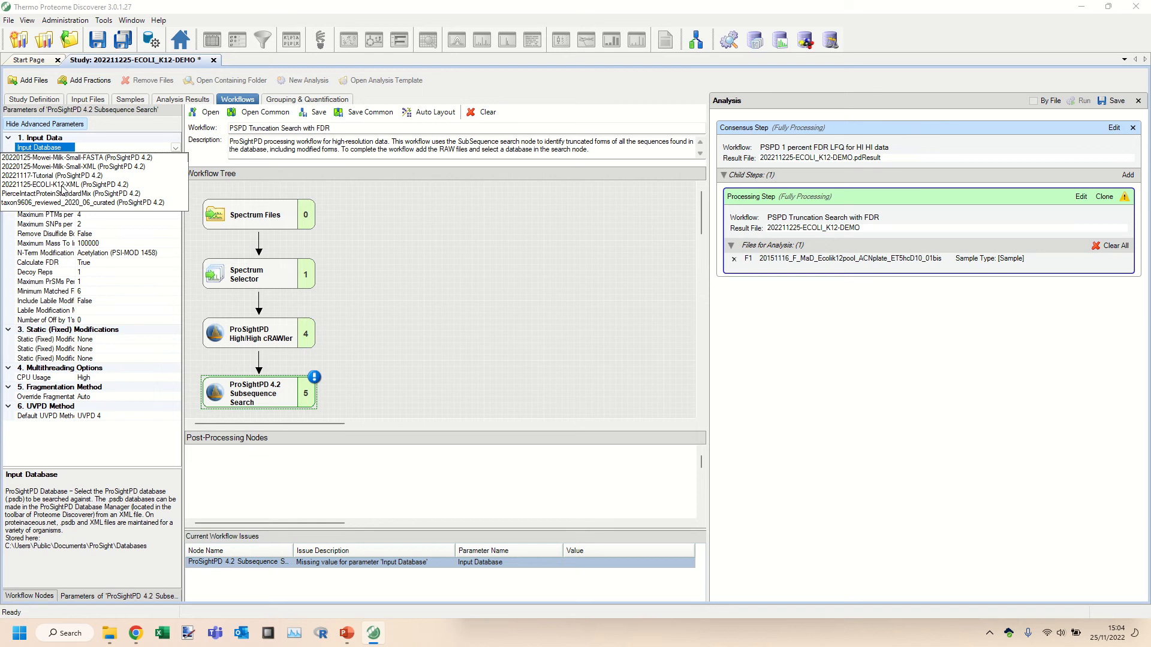
{"action": "left_click", "coordinate": [62, 186]}
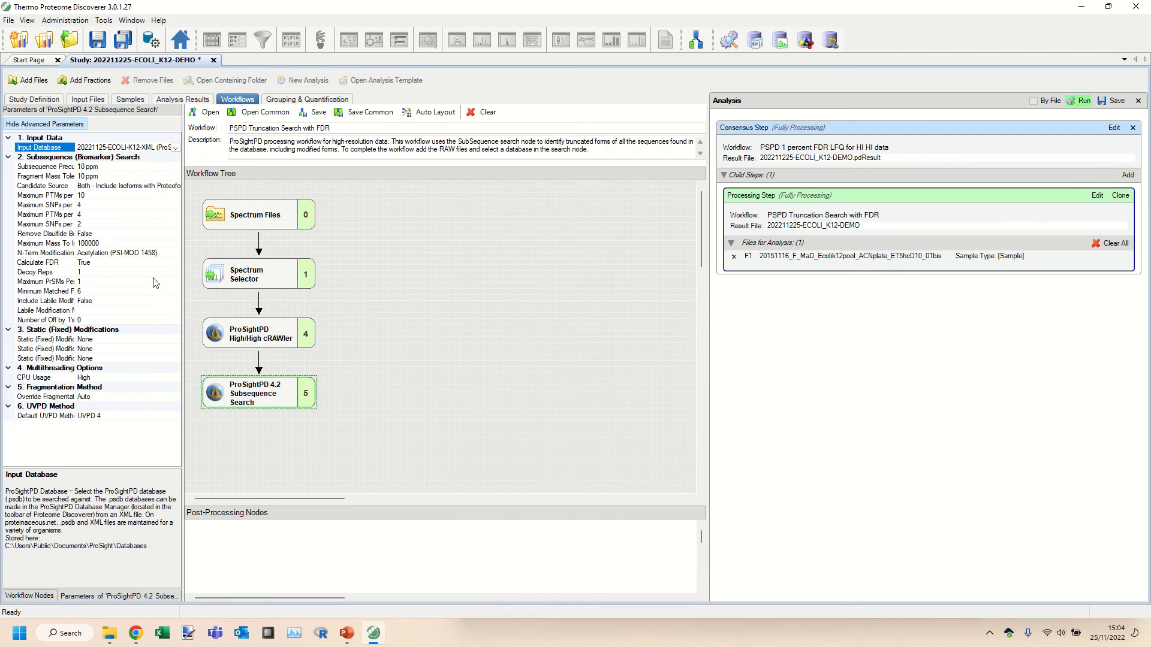
Step: Examine the Subsequence Search node's N-terminal modification choices and its maximum PTMs per proteoform setting
{"action": "left_click", "coordinate": [97, 253]}
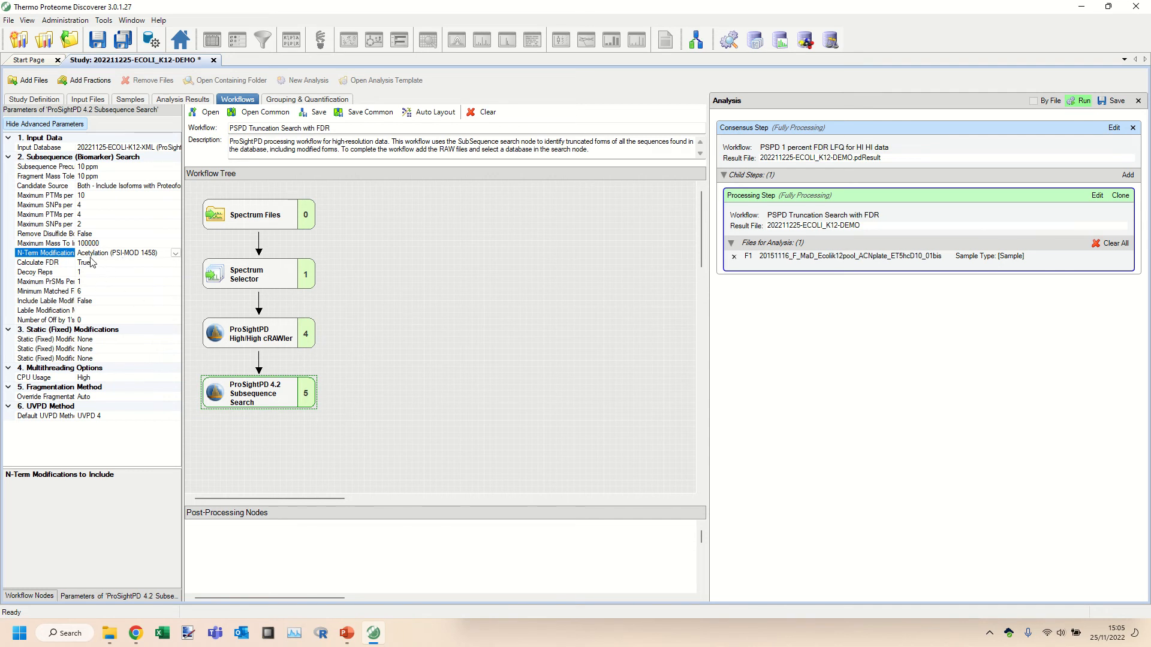
{"action": "left_click", "coordinate": [175, 253]}
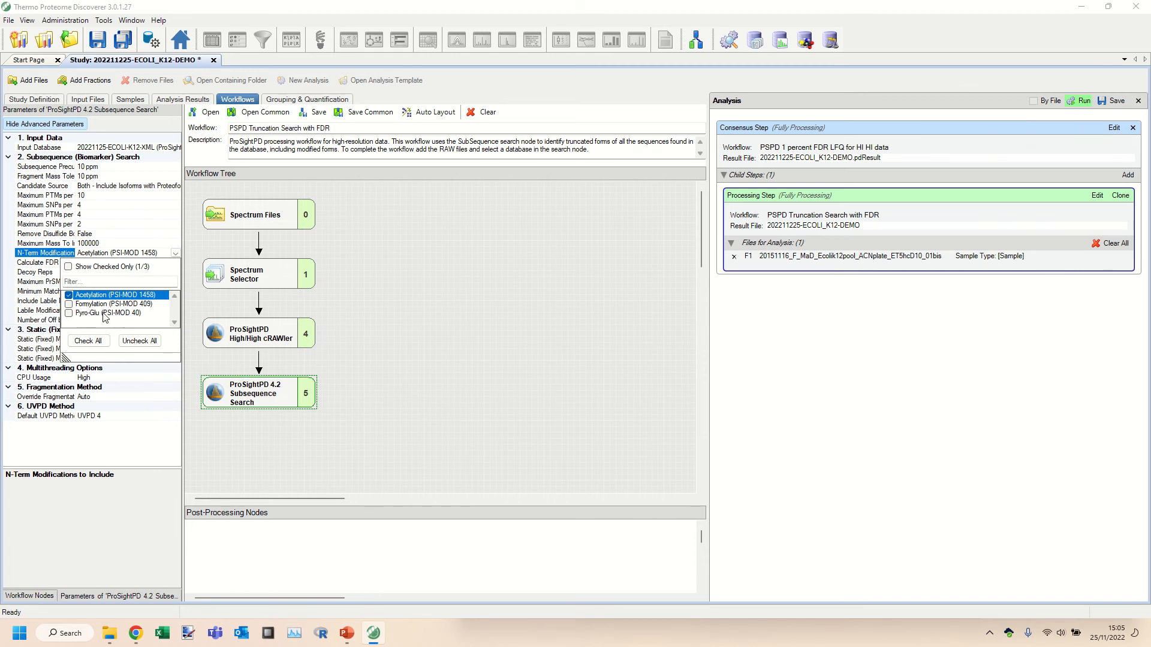
{"action": "left_click", "coordinate": [367, 259]}
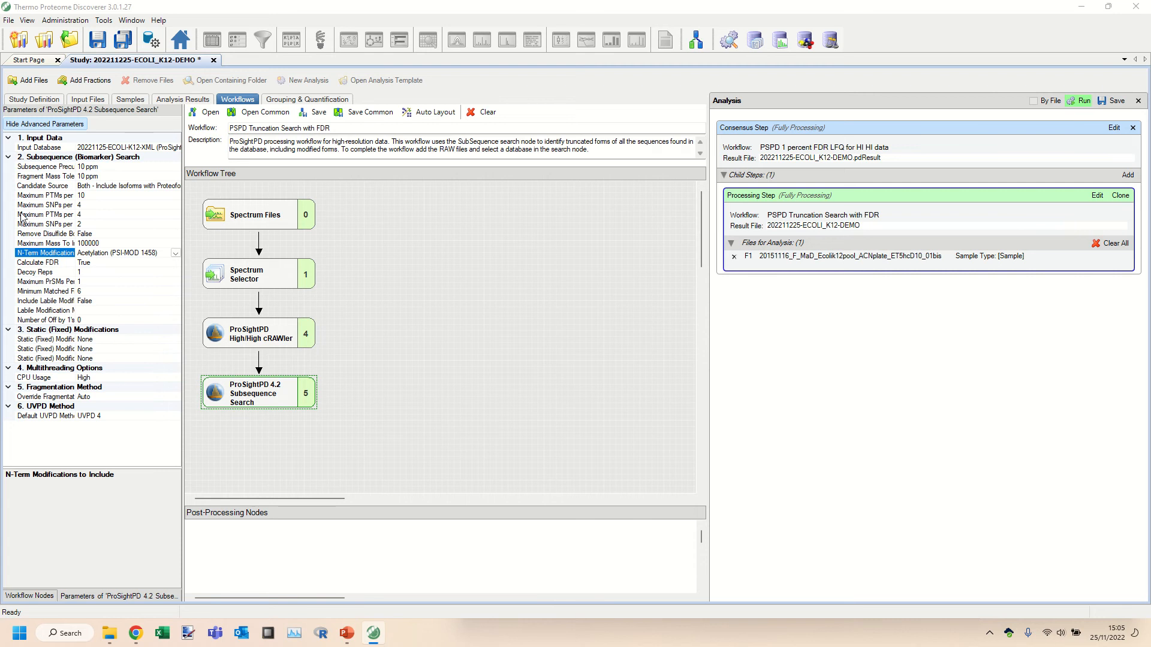
{"action": "left_click", "coordinate": [97, 214]}
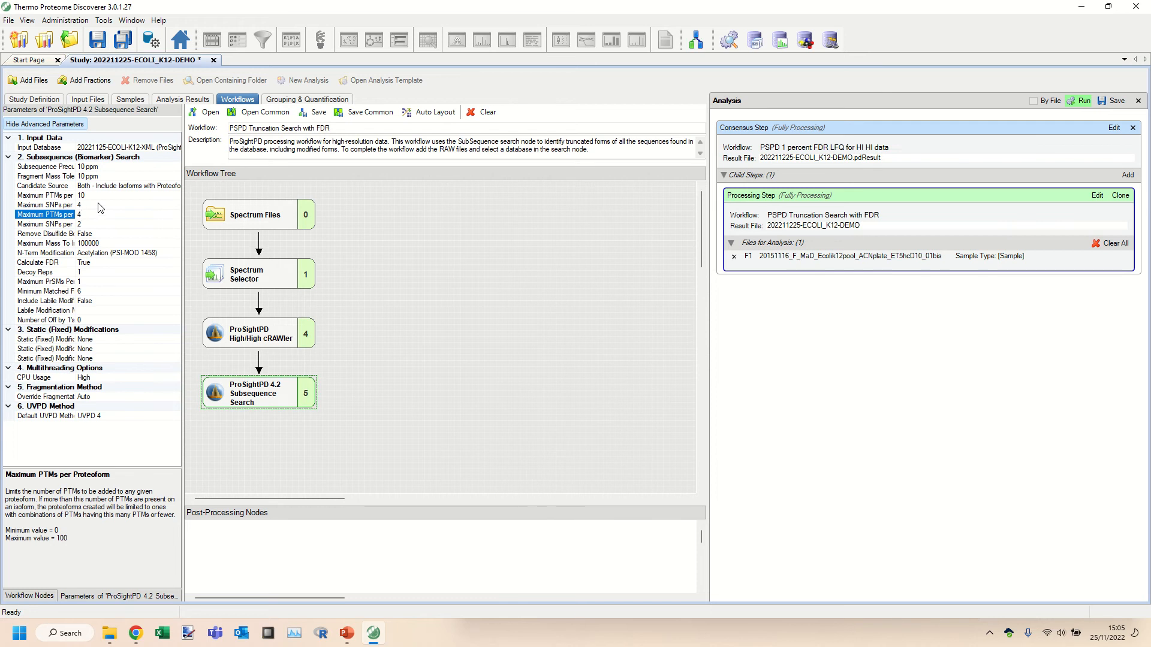
{"action": "left_click", "coordinate": [426, 283]}
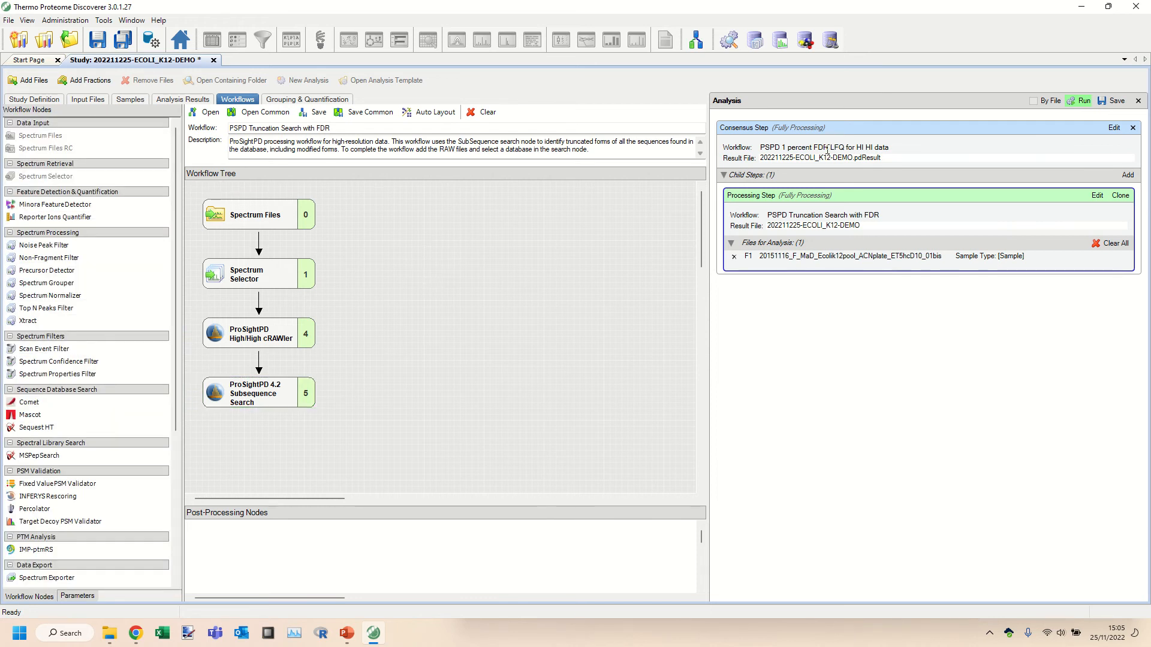
{"action": "left_click", "coordinate": [275, 402]}
Step: Bring up the consensus step's workflow and try to run the analysis, aborting at the validation issues
{"action": "left_click", "coordinate": [890, 128]}
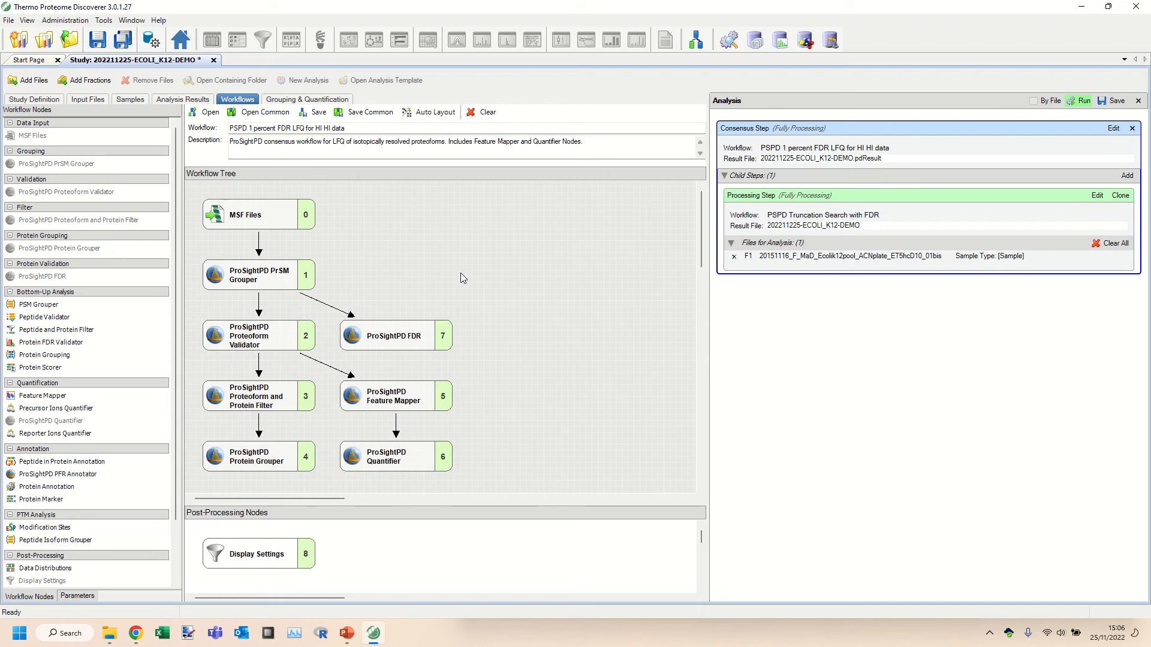
{"action": "left_click", "coordinate": [451, 395]}
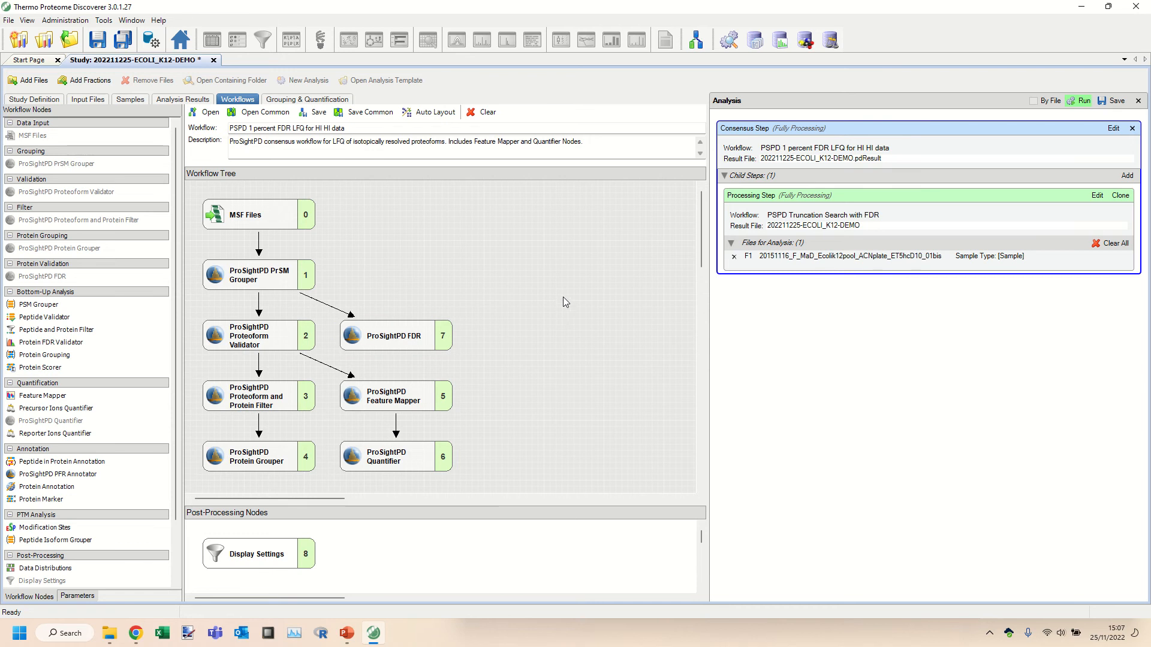
{"action": "left_click", "coordinate": [1084, 102]}
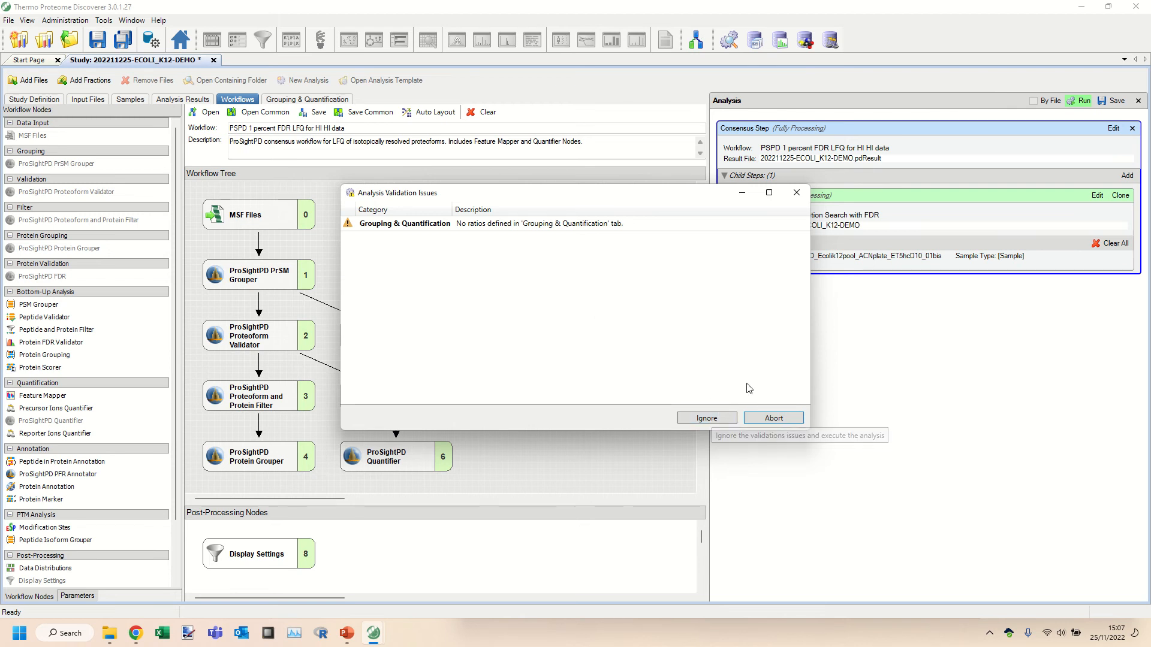
{"action": "left_click", "coordinate": [774, 419]}
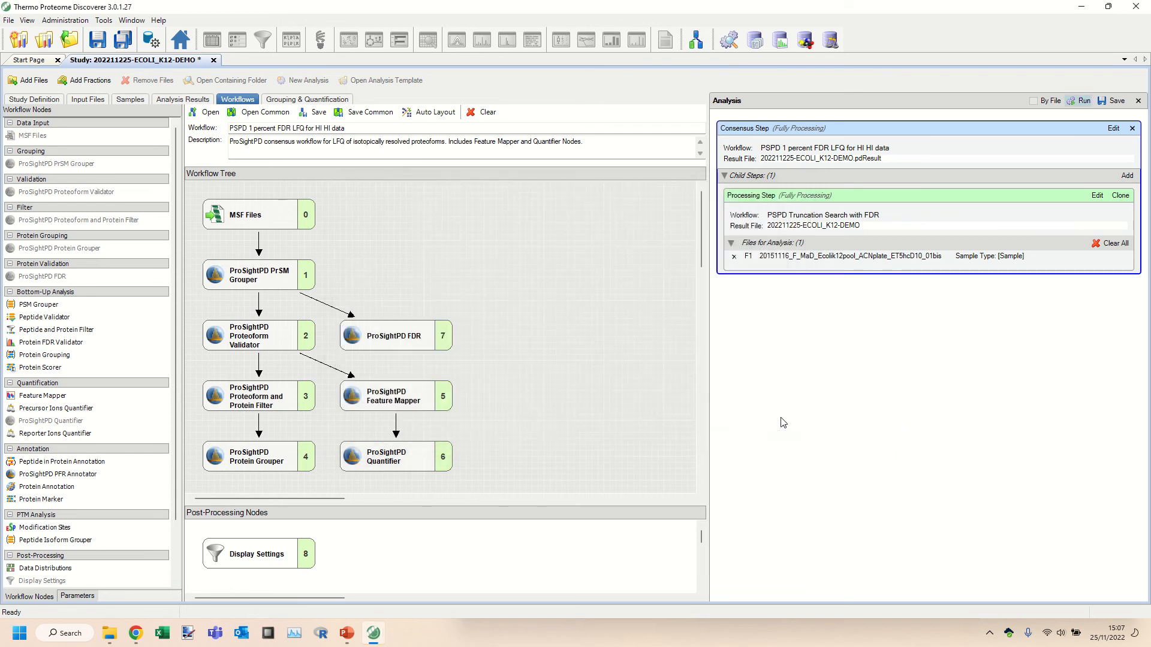
Step: Delete the ProSightPD Quantifier and ProSightPD Feature Mapper nodes from the consensus workflow
{"action": "left_click", "coordinate": [447, 400]}
{"action": "left_click", "coordinate": [559, 419]}
{"action": "left_click", "coordinate": [430, 449]}
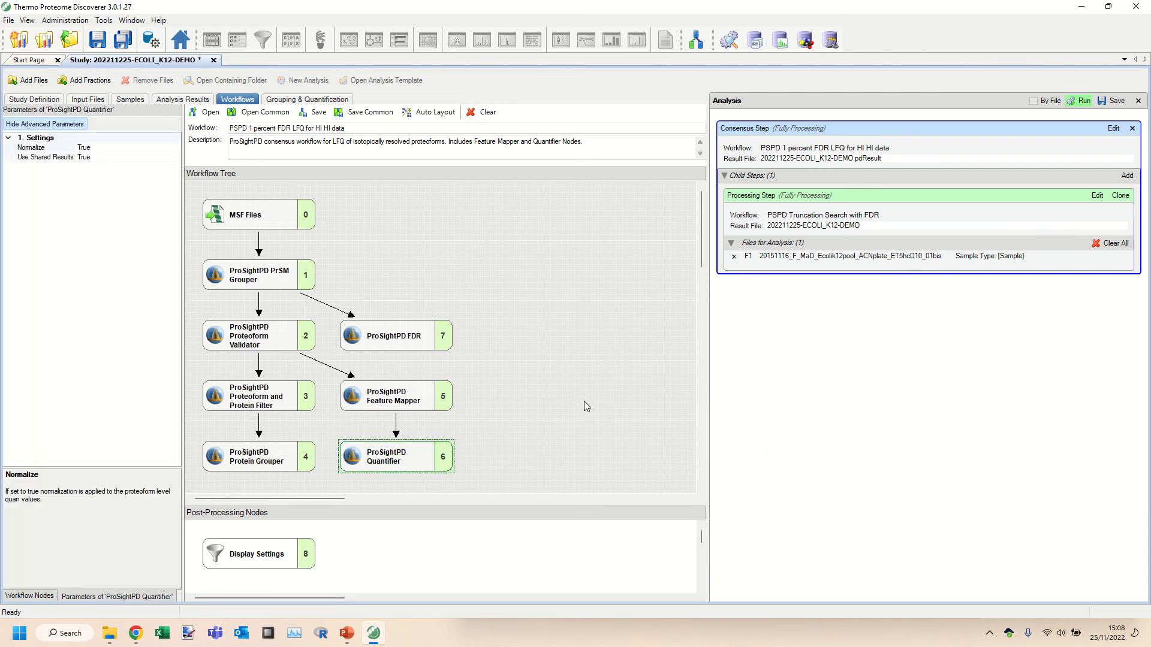
{"action": "key", "text": "Delete"}
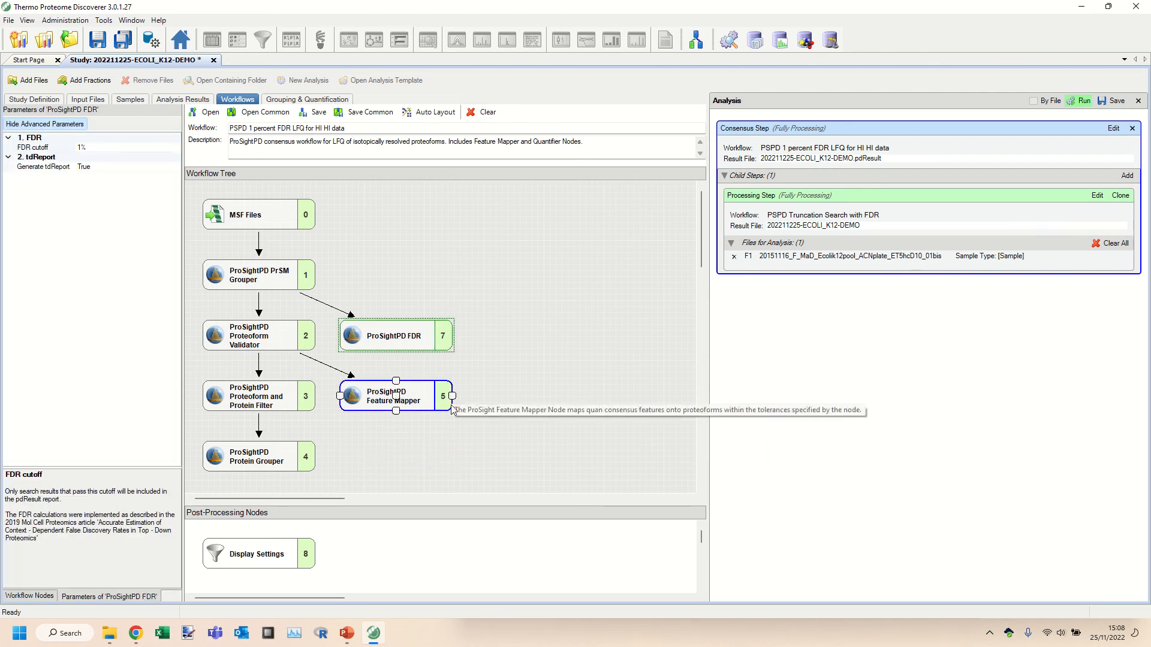
{"action": "left_click", "coordinate": [427, 401]}
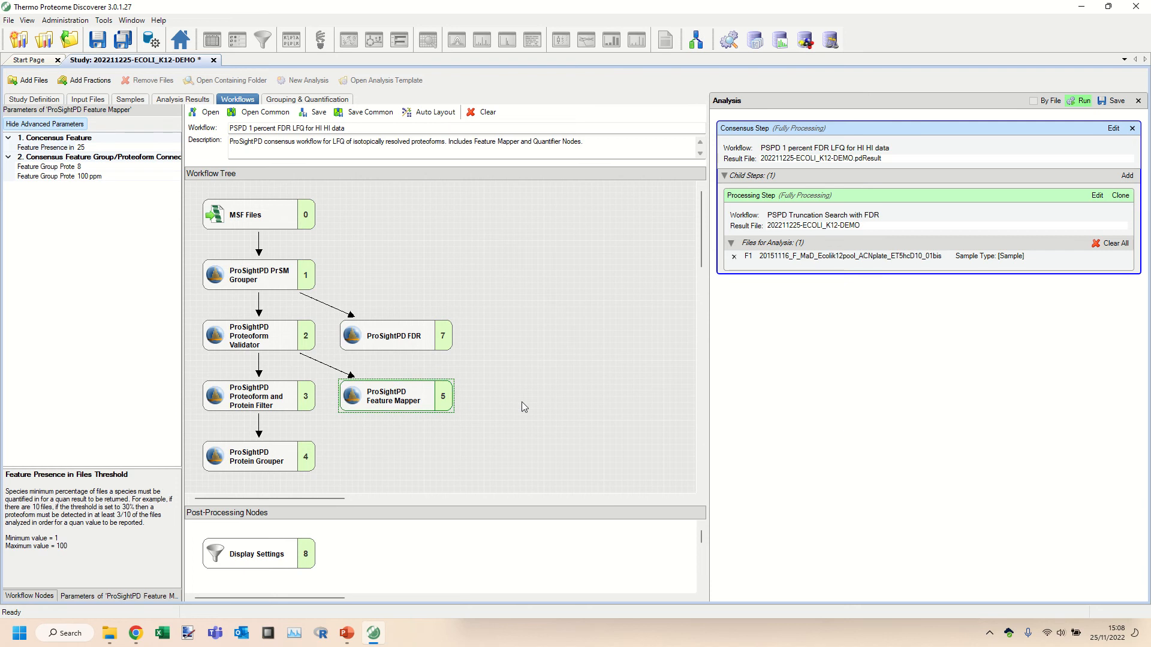
{"action": "key", "text": "Delete"}
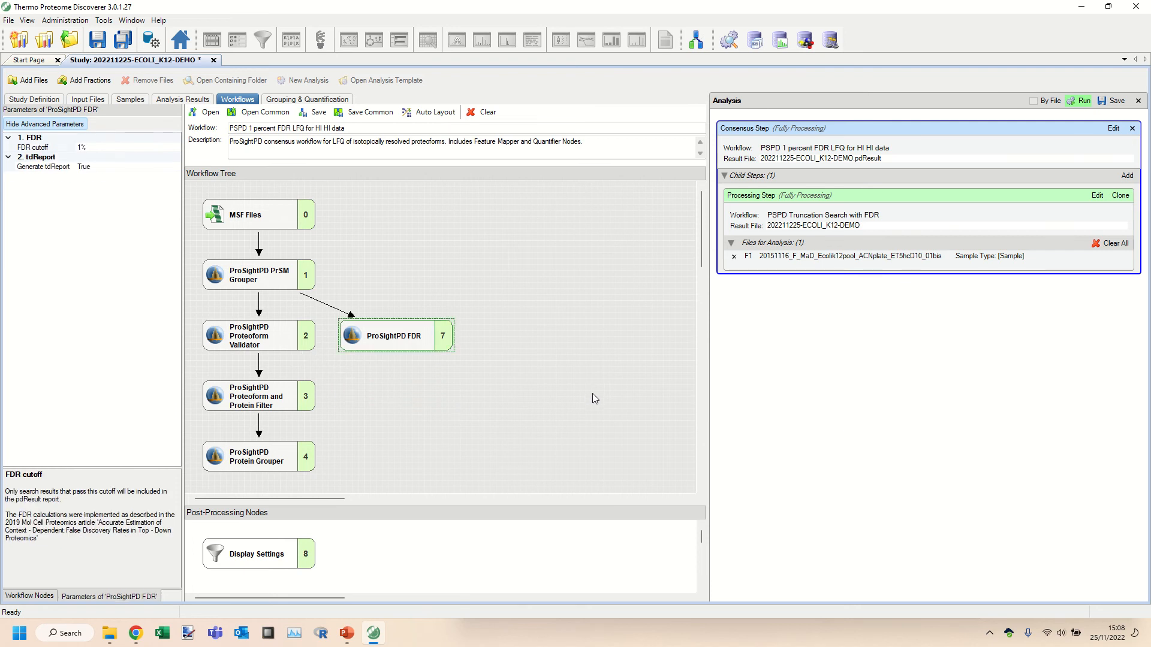
Step: Run the analysis and expand the messages of the study's processing and consensus jobs in the job queue
{"action": "left_click", "coordinate": [1074, 102]}
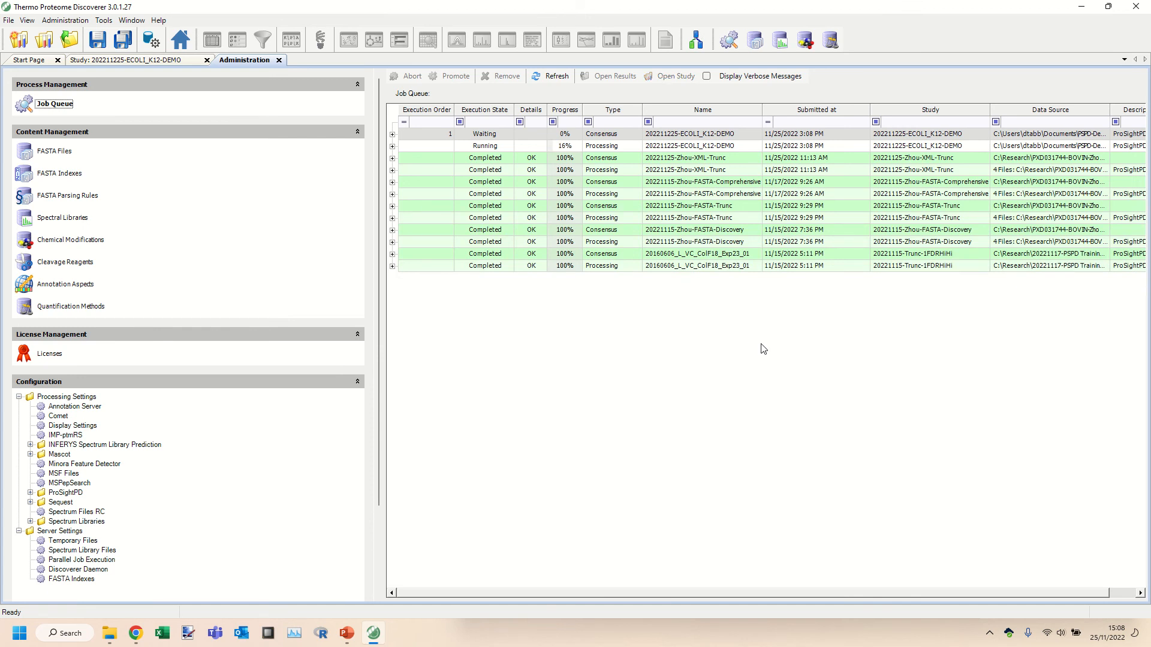
{"action": "left_click", "coordinate": [124, 63]}
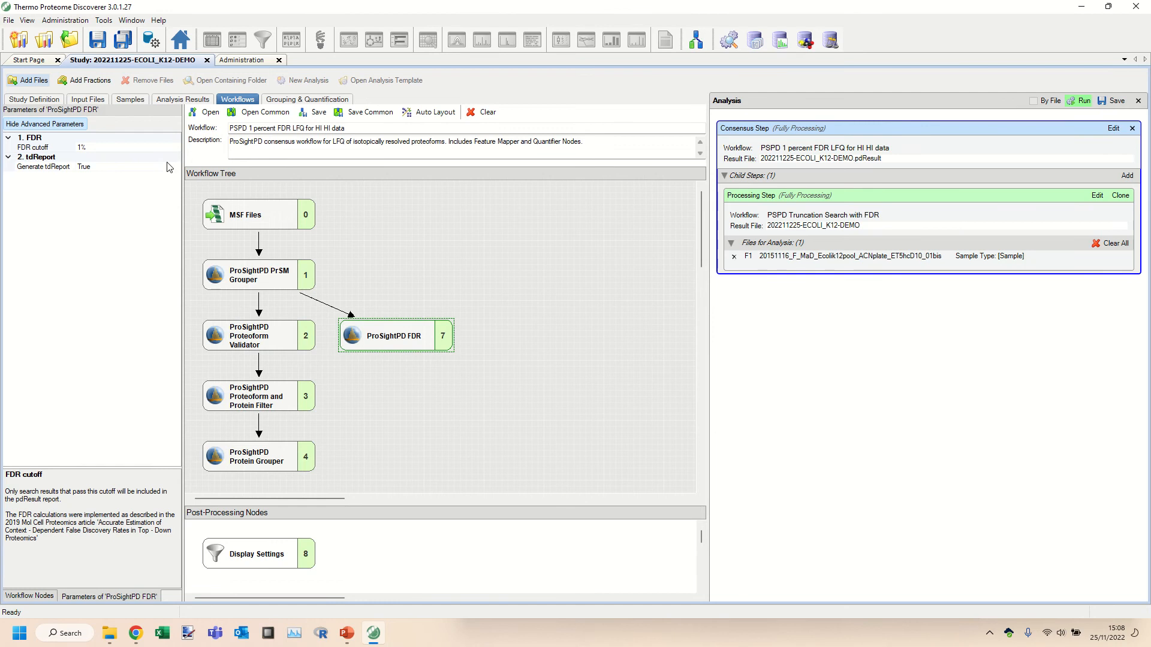
{"action": "left_click", "coordinate": [252, 61]}
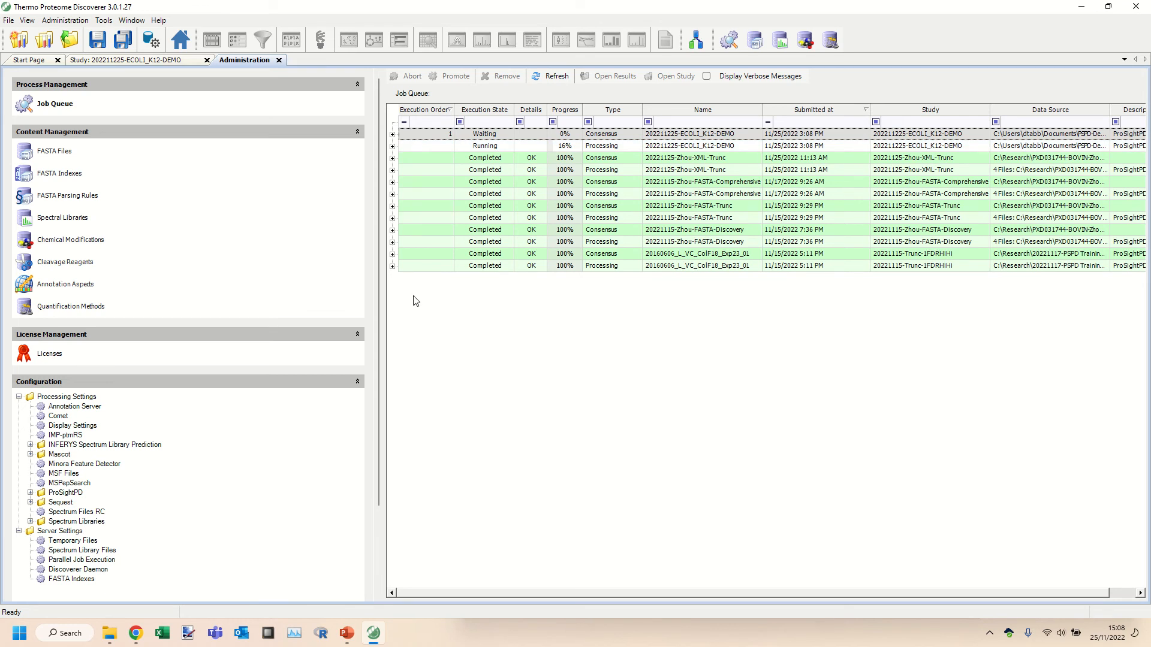
{"action": "left_click", "coordinate": [393, 146]}
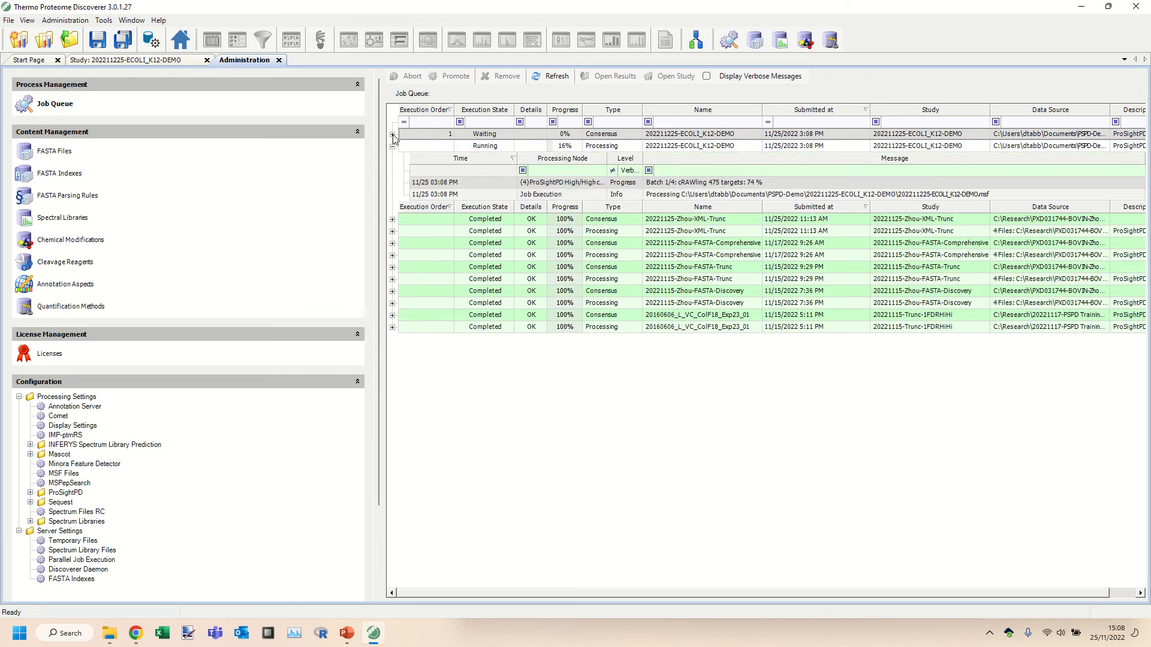
{"action": "left_click", "coordinate": [393, 135]}
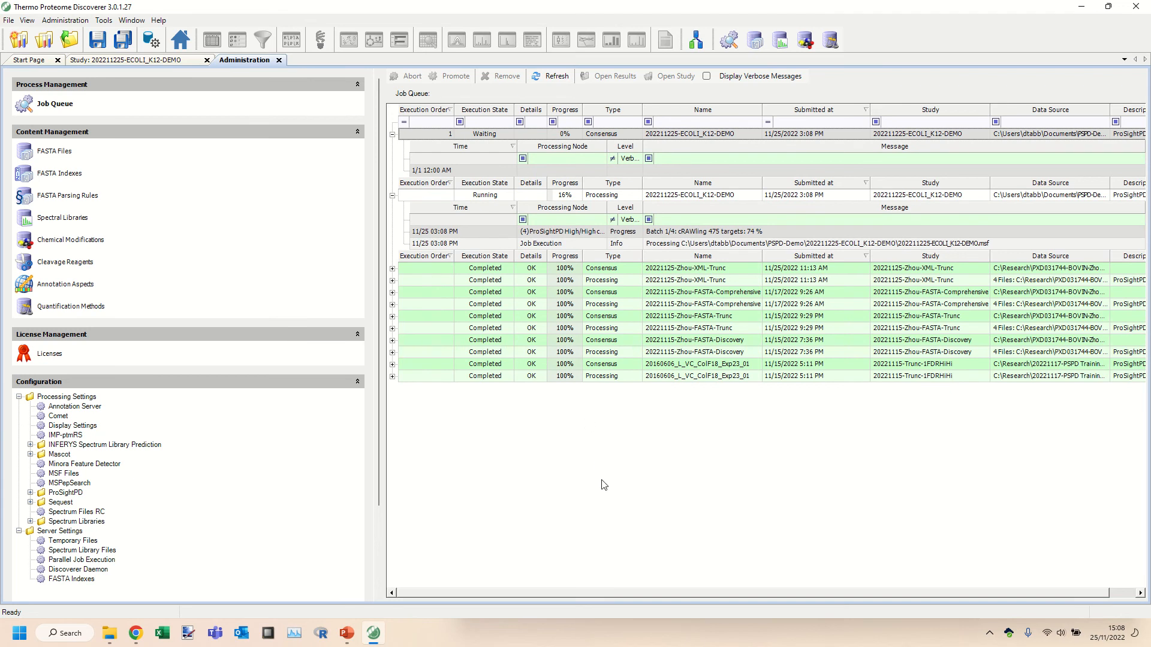
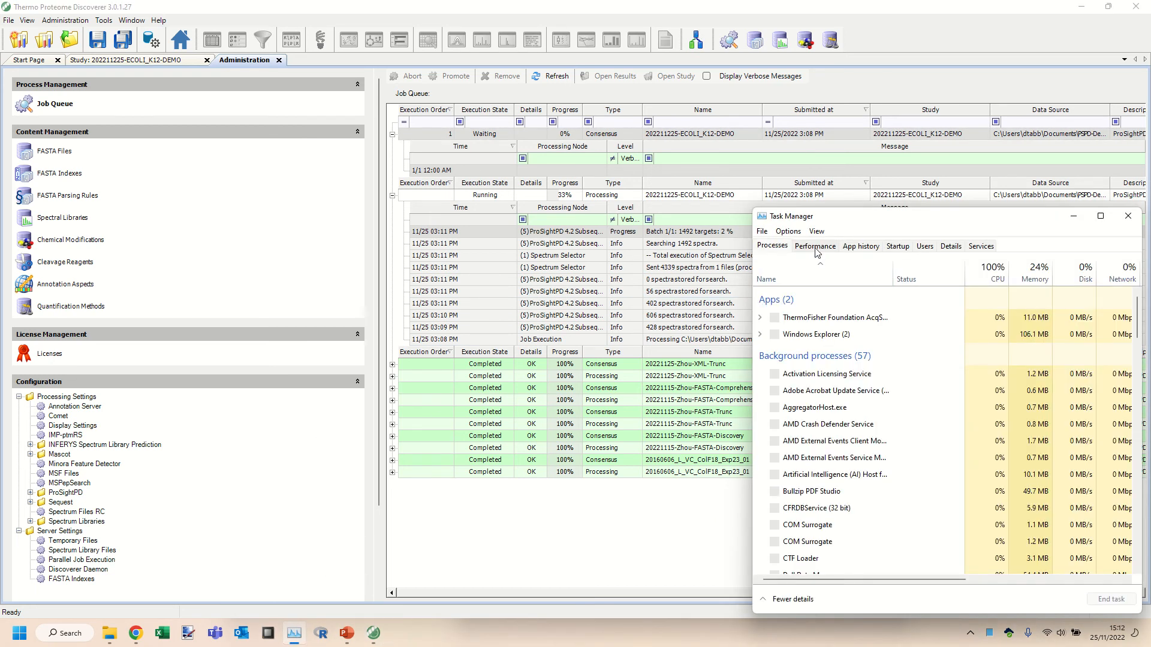
Step: Check the computer's CPU performance in Task Manager while the search runs, and close Task Manager
{"action": "left_click", "coordinate": [815, 248]}
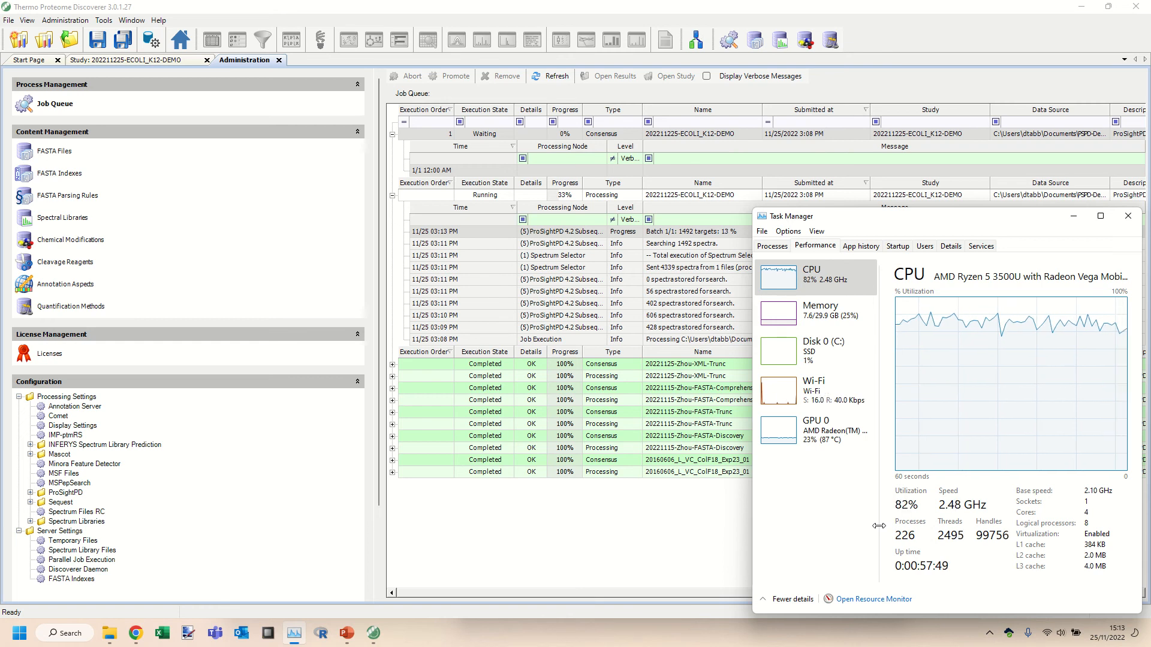
{"action": "left_click", "coordinate": [1125, 222]}
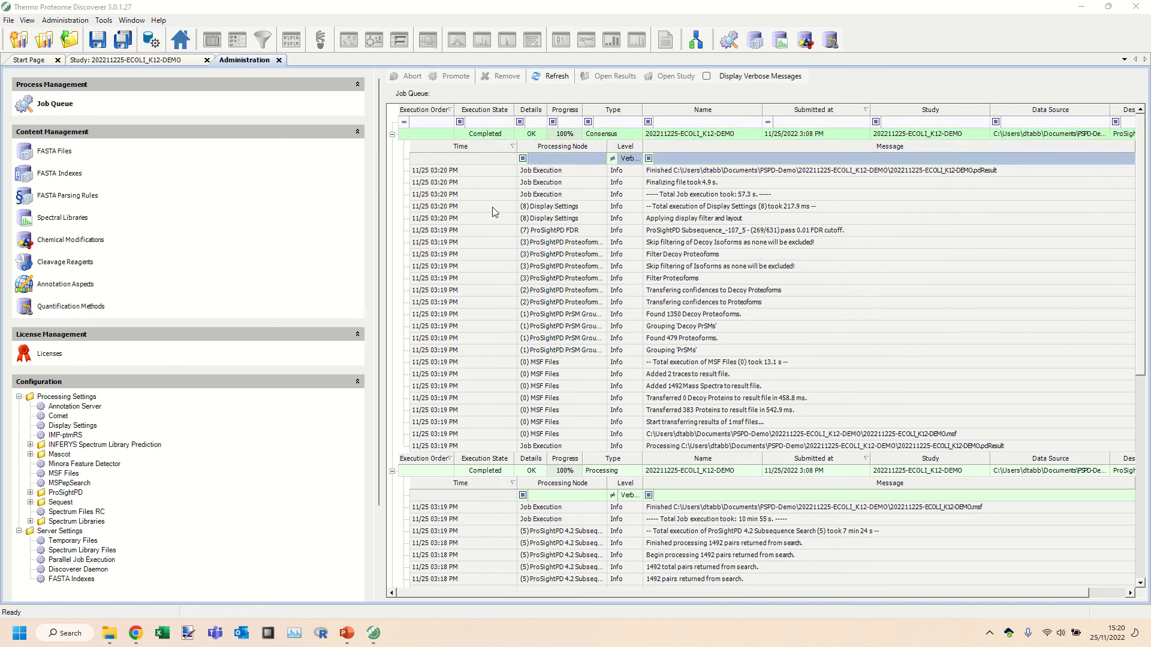
Step: Review the messages of the study's completed consensus and processing jobs, leaving both entries collapsed in the job queue
{"action": "left_click", "coordinate": [393, 134]}
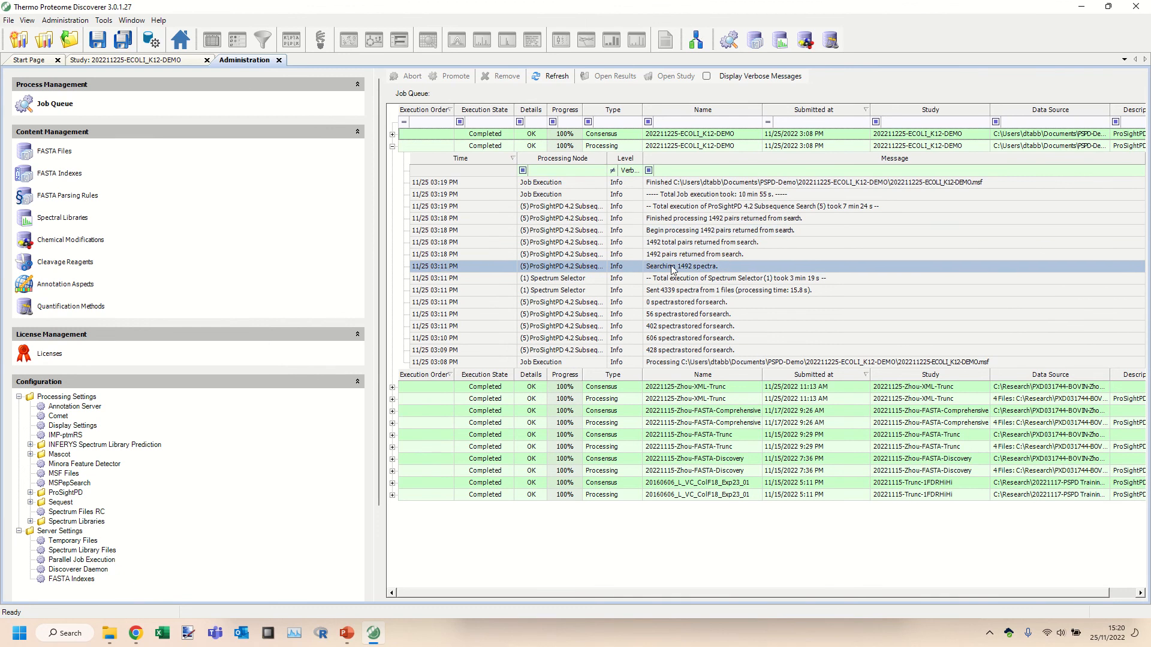
{"action": "left_click", "coordinate": [393, 134]}
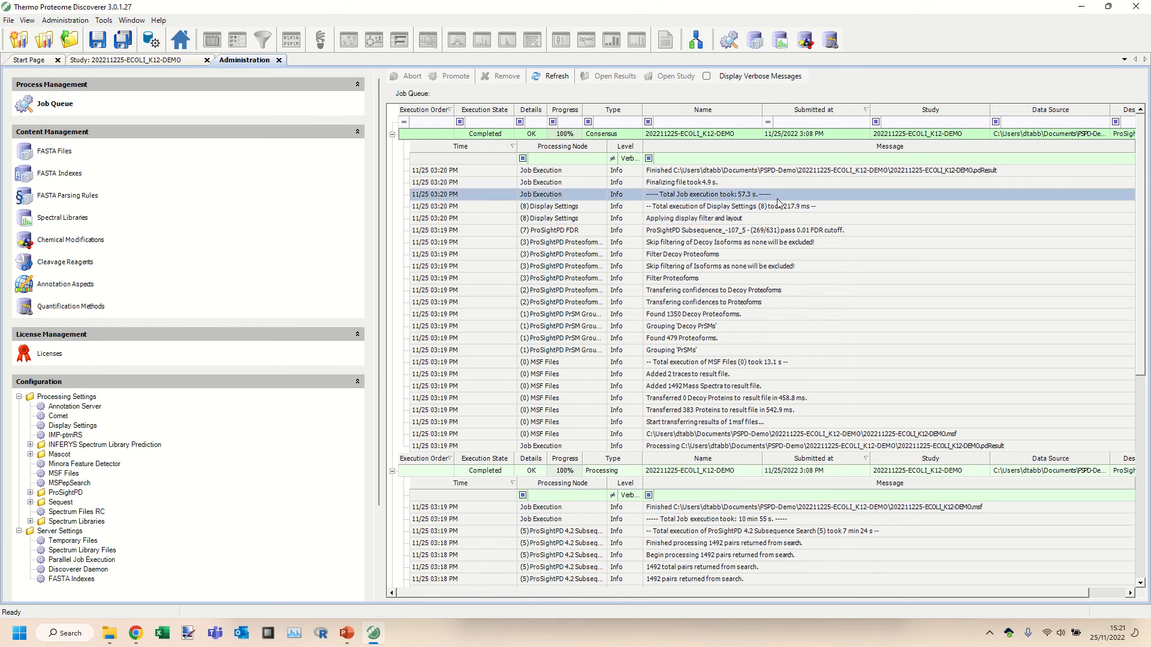
{"action": "left_click", "coordinate": [392, 134]}
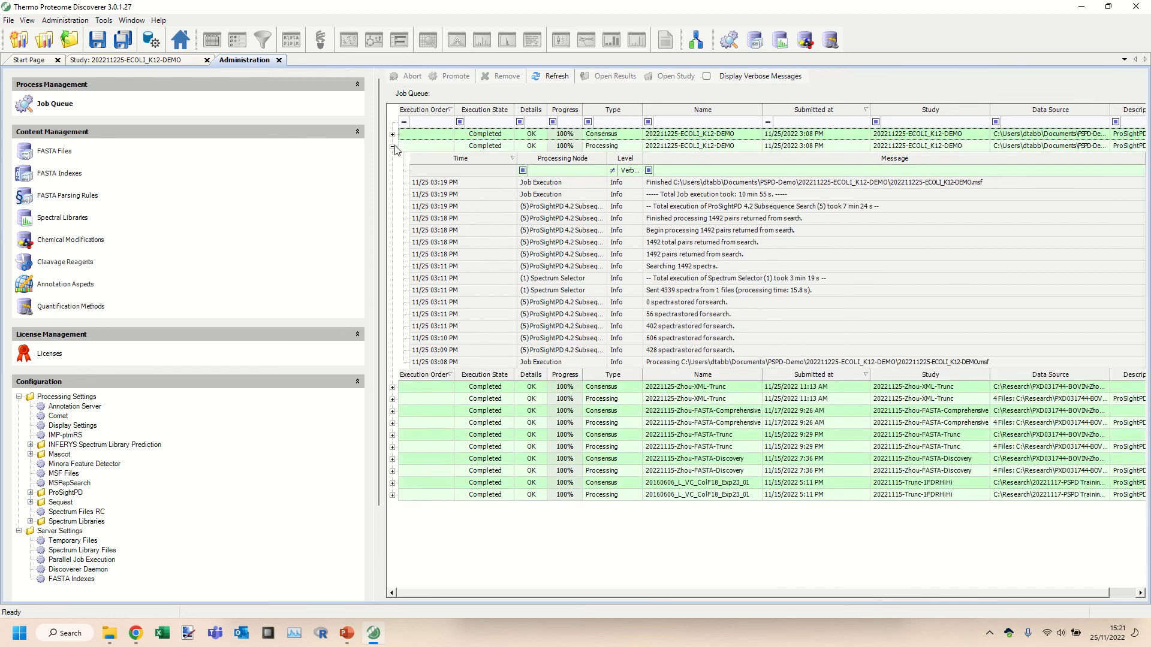
{"action": "left_click", "coordinate": [392, 147]}
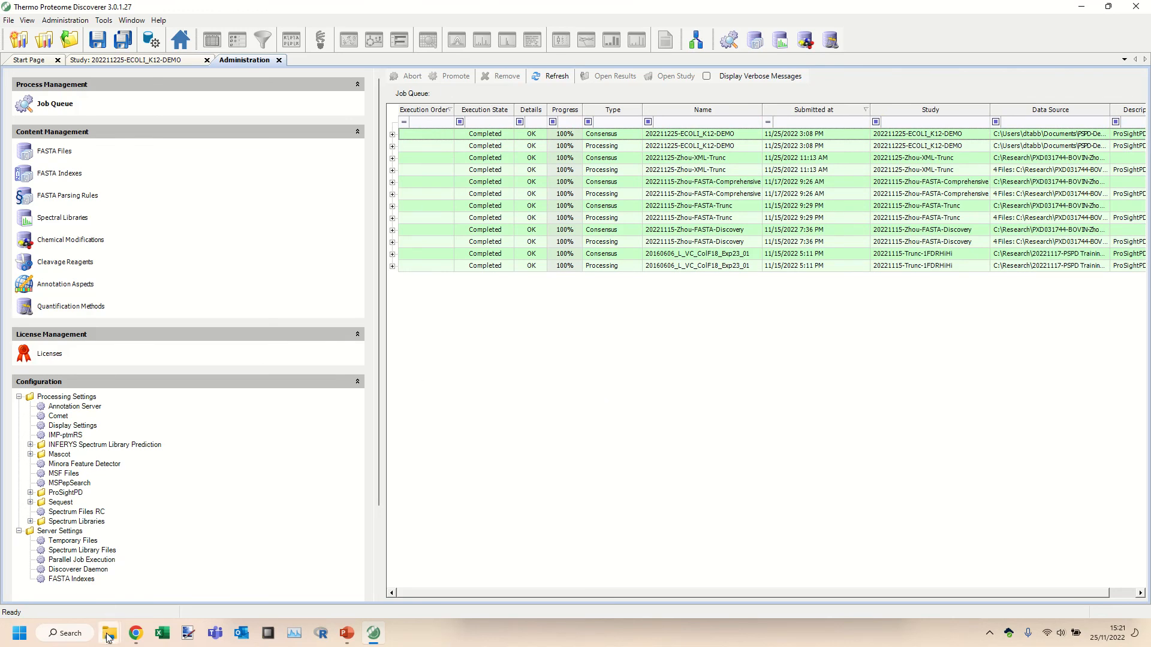
Step: Switch to File Explorer and inspect the output files in PSPD-Demo's 202211225-ECOLI_K12-DEMO folder, selecting the pdResult file
{"action": "mouse_move", "coordinate": [108, 636]}
{"action": "left_click", "coordinate": [81, 586]}
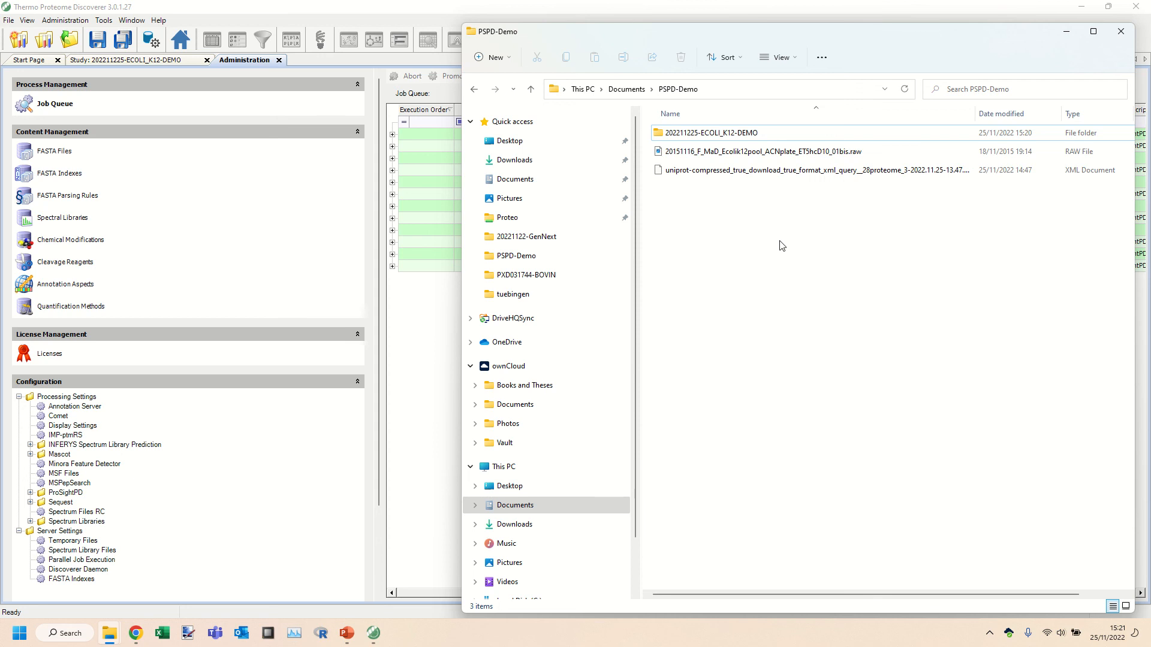
{"action": "left_click", "coordinate": [753, 171]}
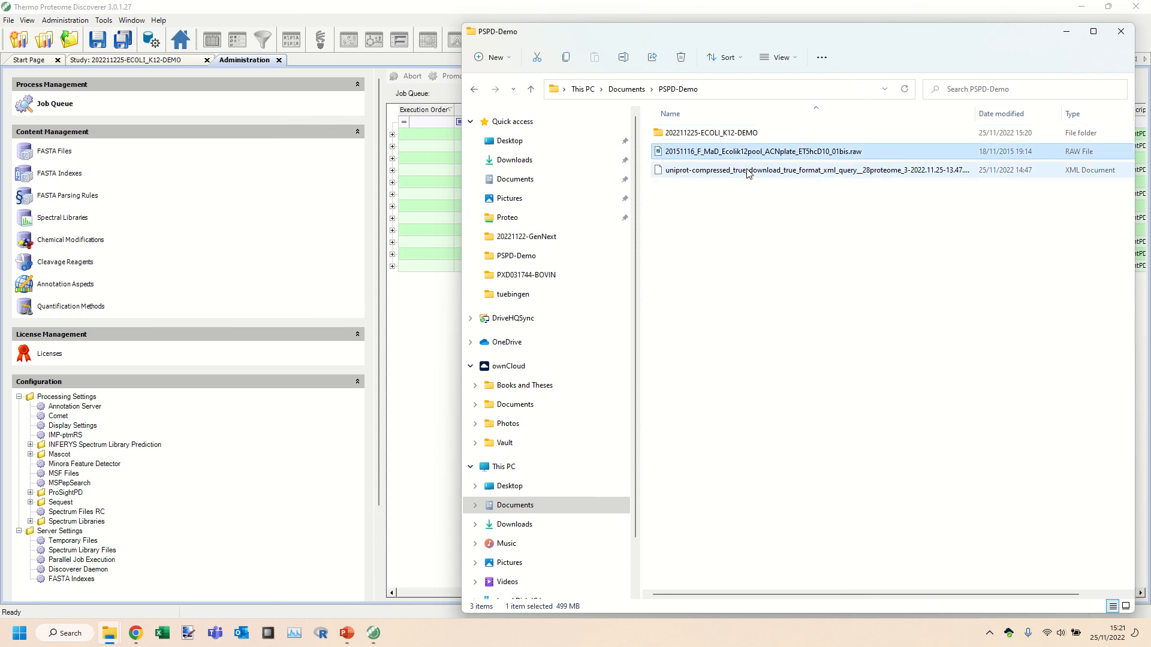
{"action": "left_click", "coordinate": [717, 137]}
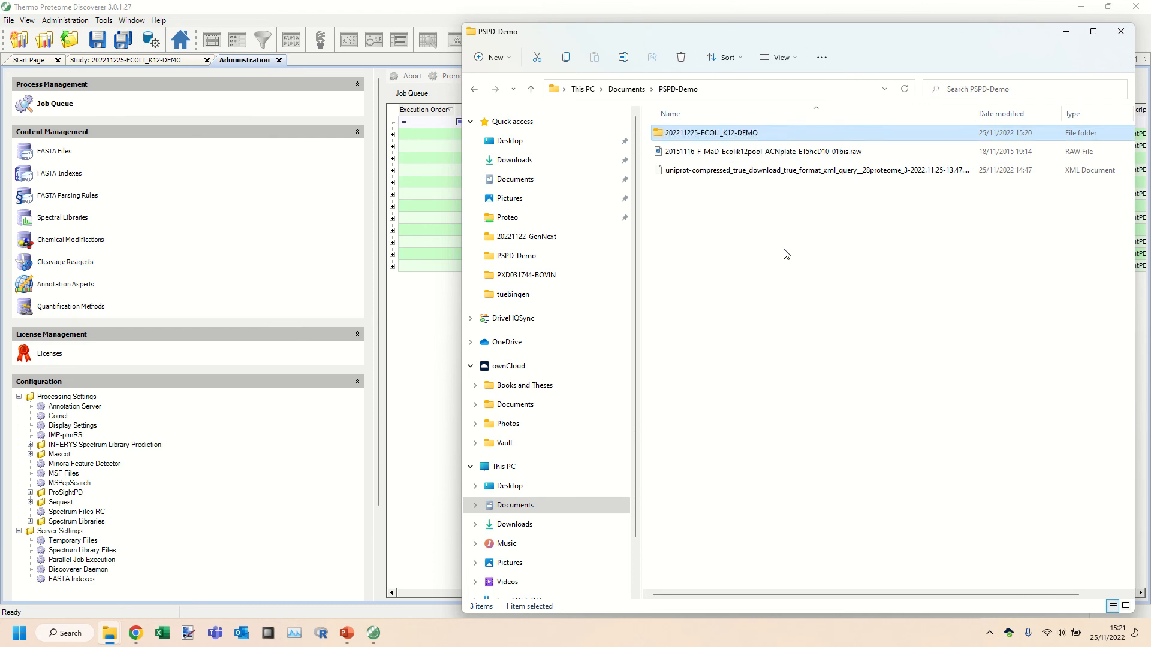
{"action": "key", "text": "Return"}
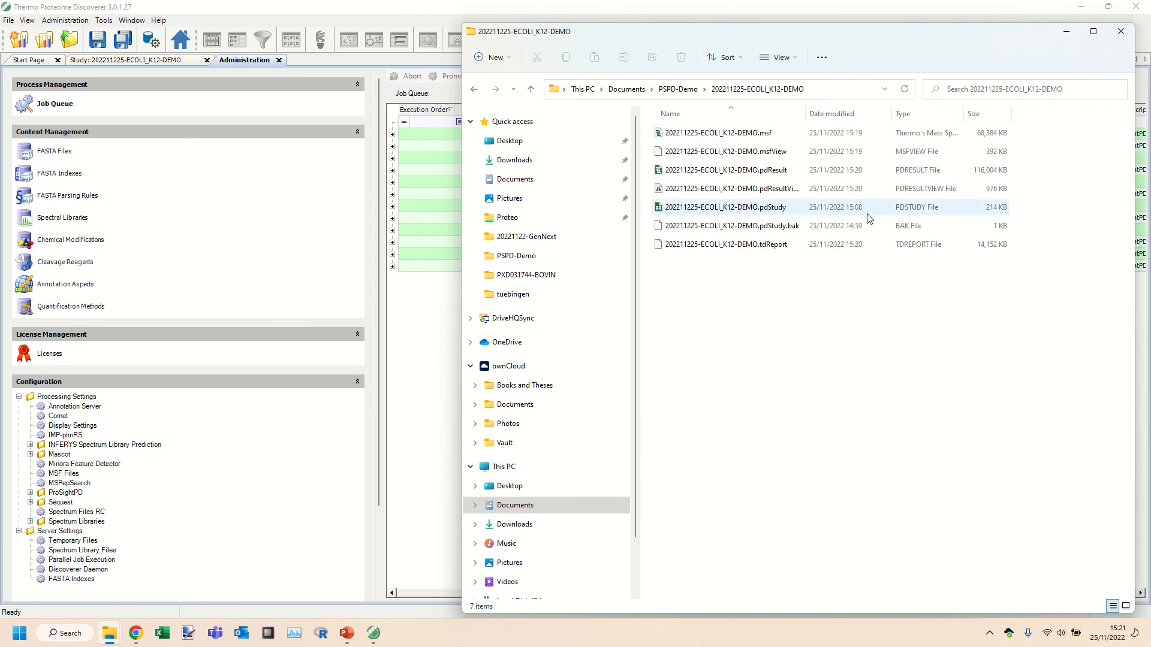
{"action": "left_click", "coordinate": [725, 171]}
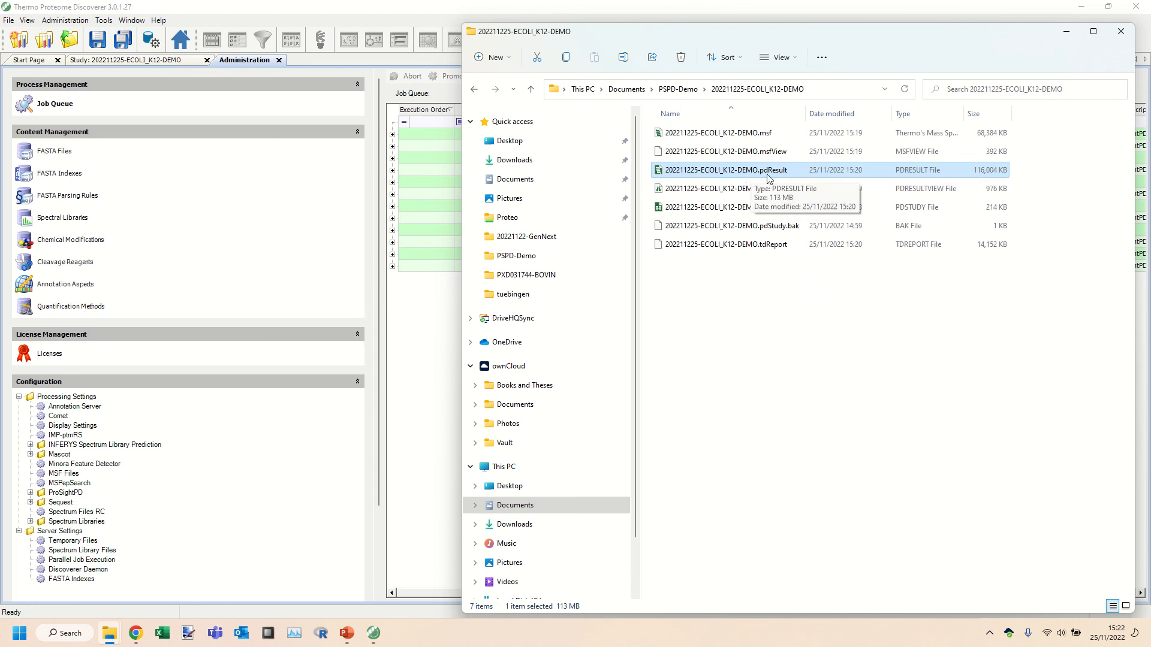
Step: Start opening a result in Proteome Discoverer, and copy the 202211225-ECOLI_K12-DEMO folder's path from File Explorer
{"action": "left_click", "coordinate": [172, 7]}
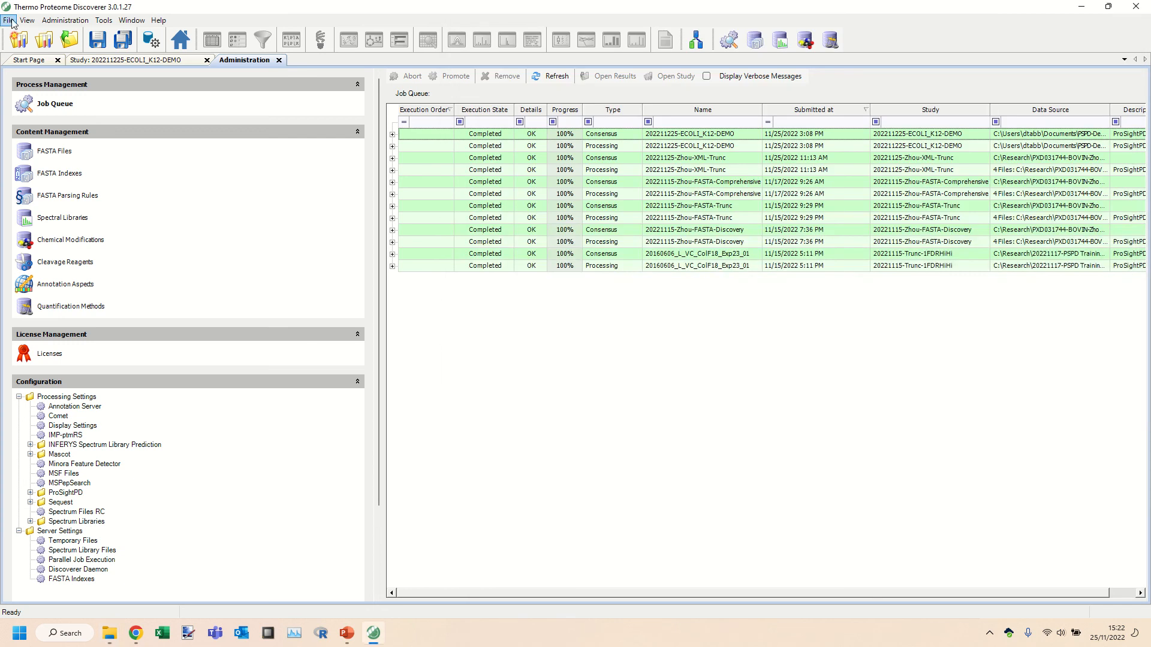
{"action": "left_click", "coordinate": [11, 20]}
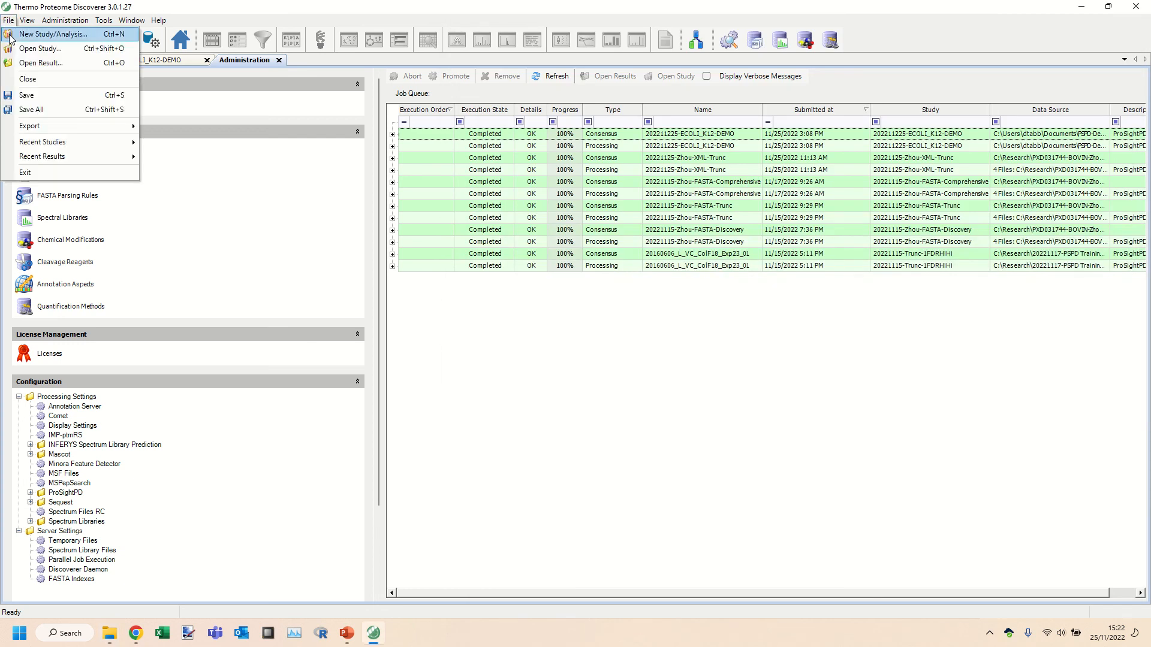
{"action": "left_click", "coordinate": [25, 64]}
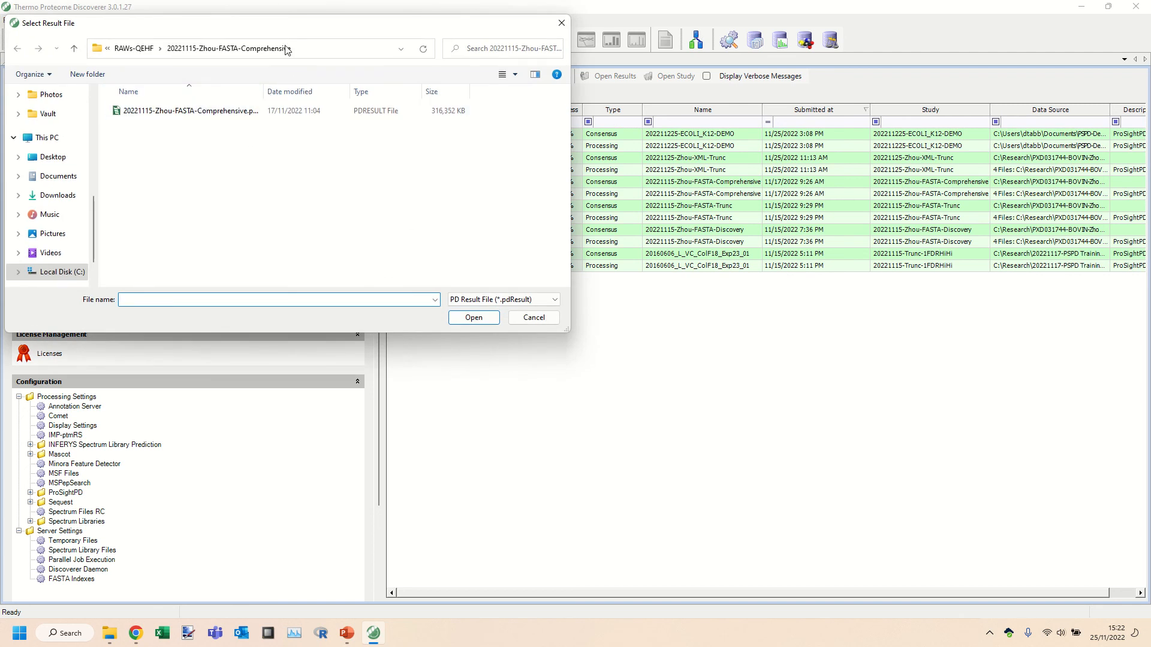
{"action": "mouse_move", "coordinate": [114, 641]}
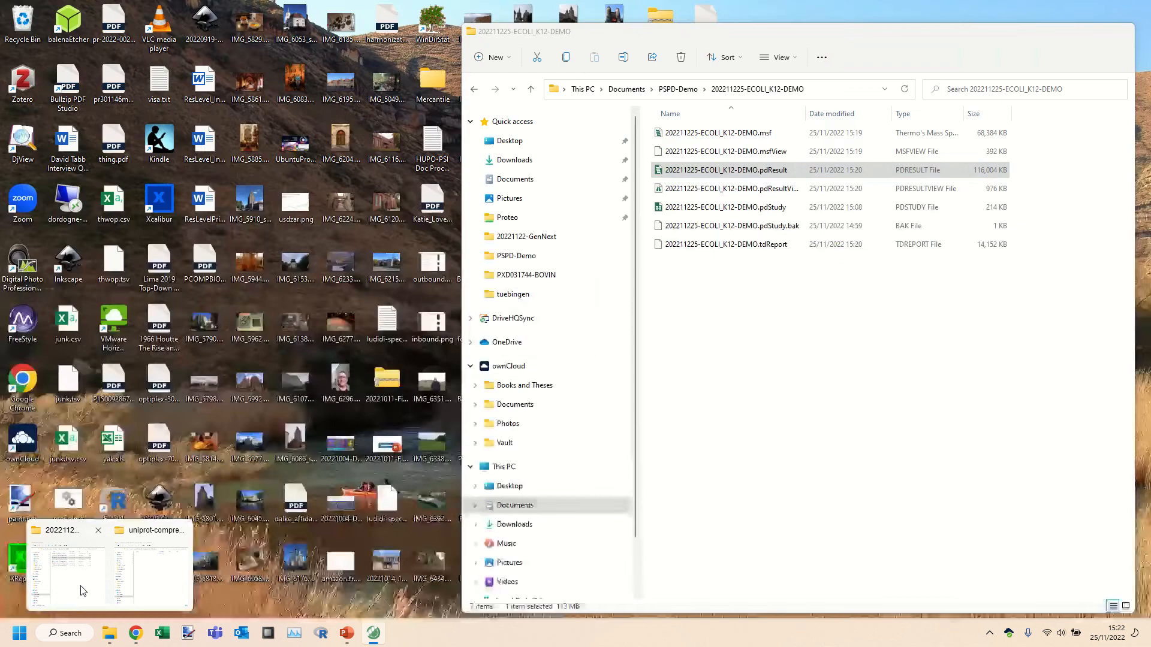
{"action": "left_click", "coordinate": [83, 591]}
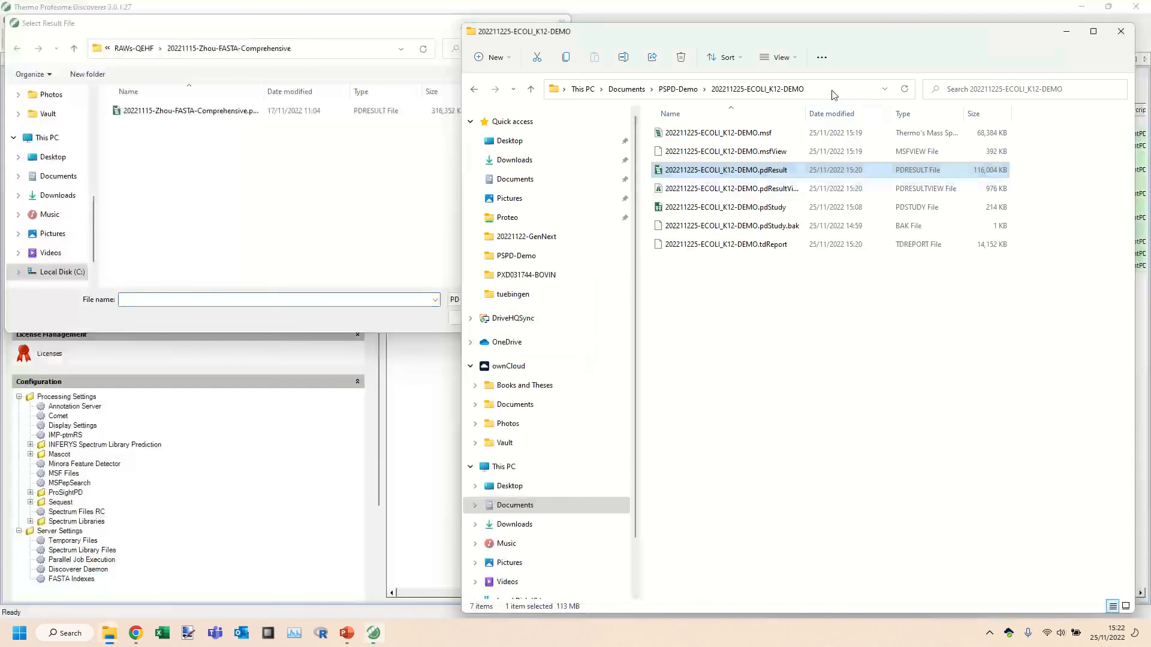
{"action": "left_click", "coordinate": [774, 90]}
{"action": "right_click", "coordinate": [775, 101]}
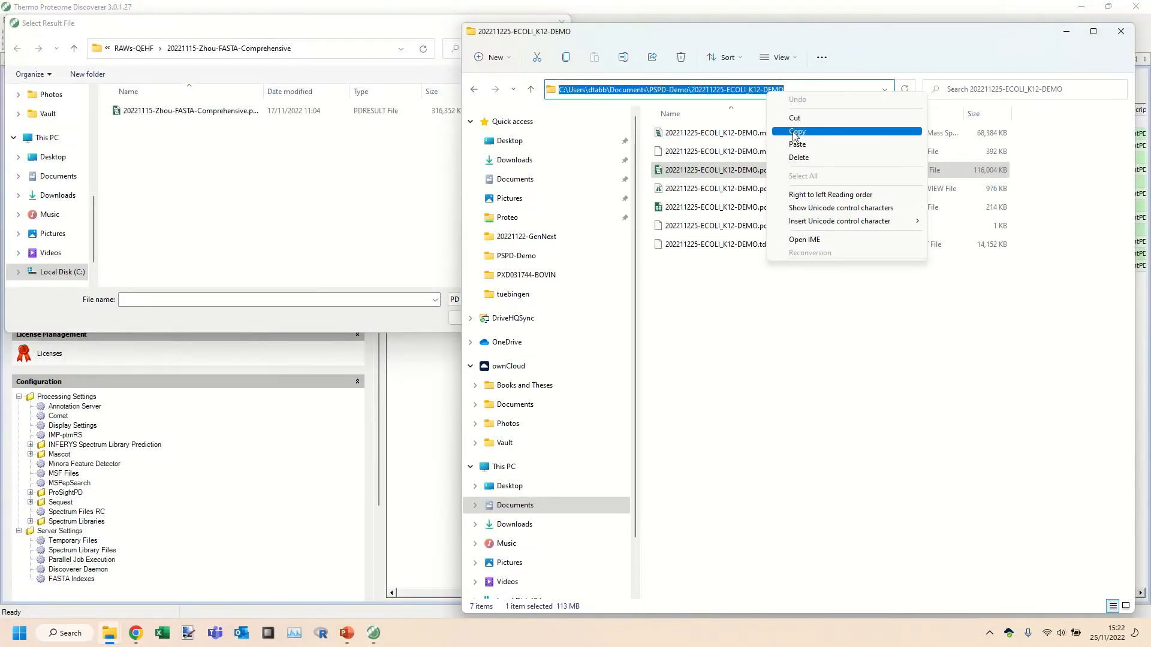
{"action": "left_click", "coordinate": [794, 127]}
Step: Point the result file selection to the copied folder path and open 202211225-ECOLI_K12-DEMO.pdResult
{"action": "left_click", "coordinate": [311, 49]}
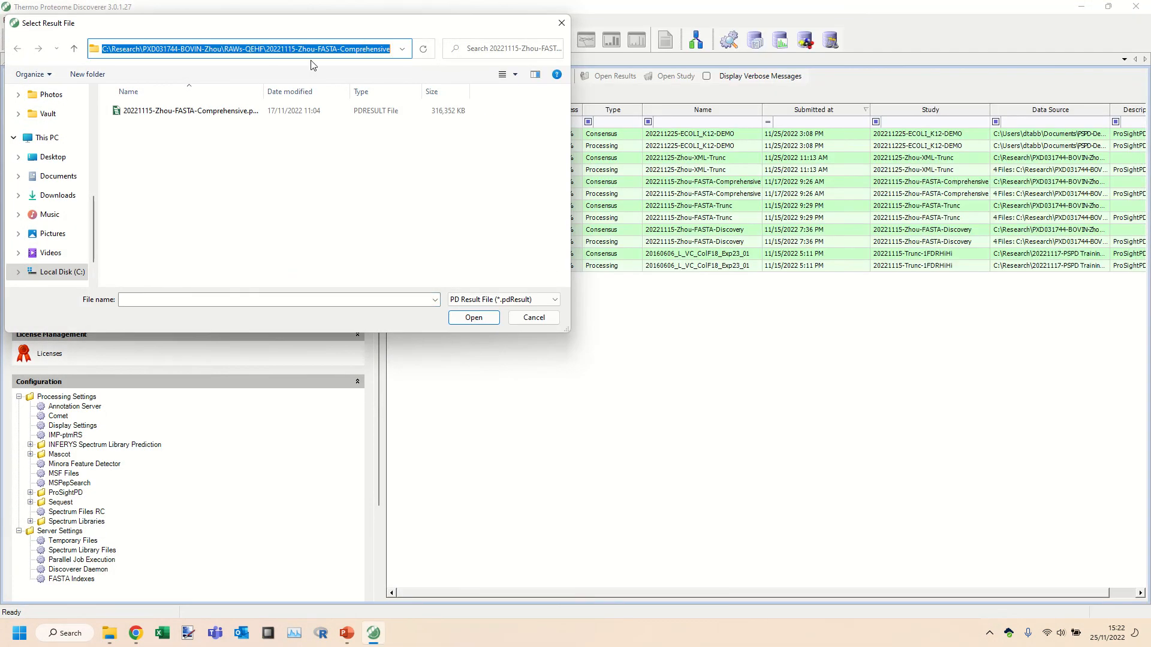
{"action": "key", "text": "ctrl+v"}
{"action": "key", "text": "Return"}
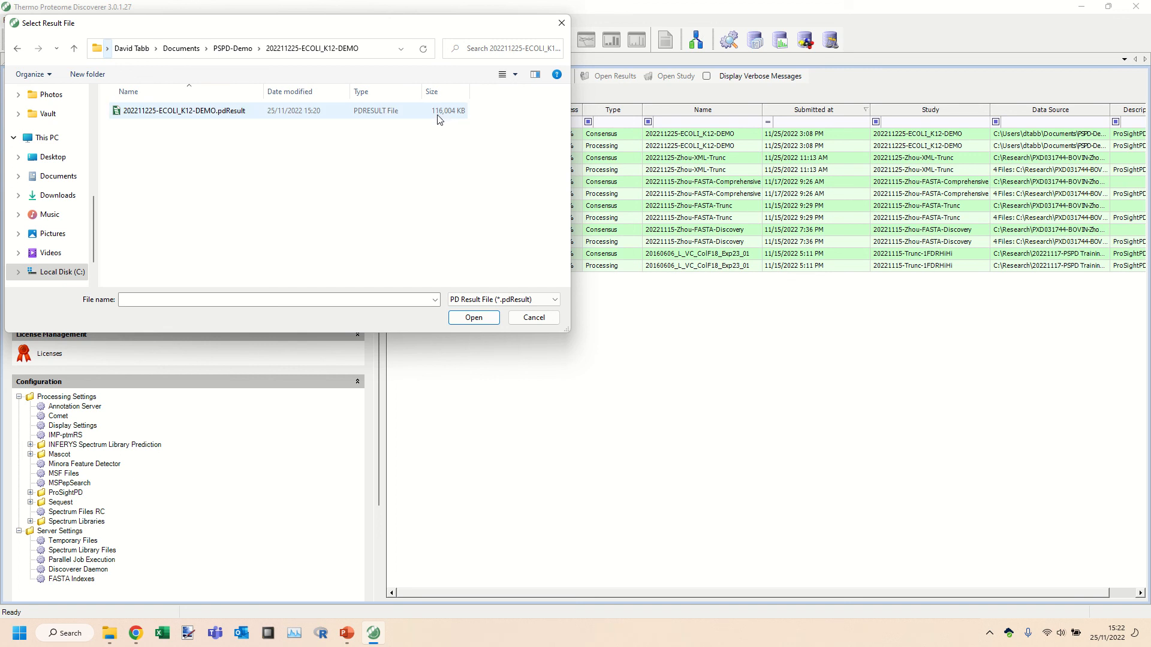
{"action": "left_click", "coordinate": [179, 112]}
{"action": "left_click", "coordinate": [478, 318]}
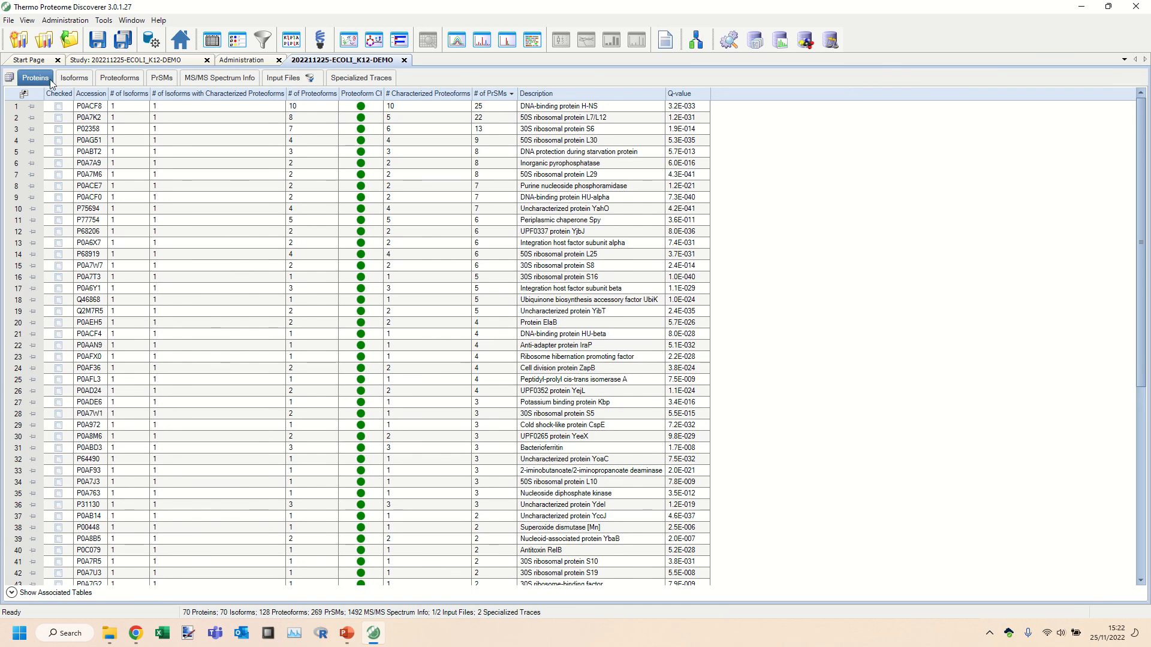
Step: Examine the result's MS/MS Spectrum Info, PrSMs, Proteoforms, Isoforms and Proteins tables
{"action": "left_click", "coordinate": [200, 80]}
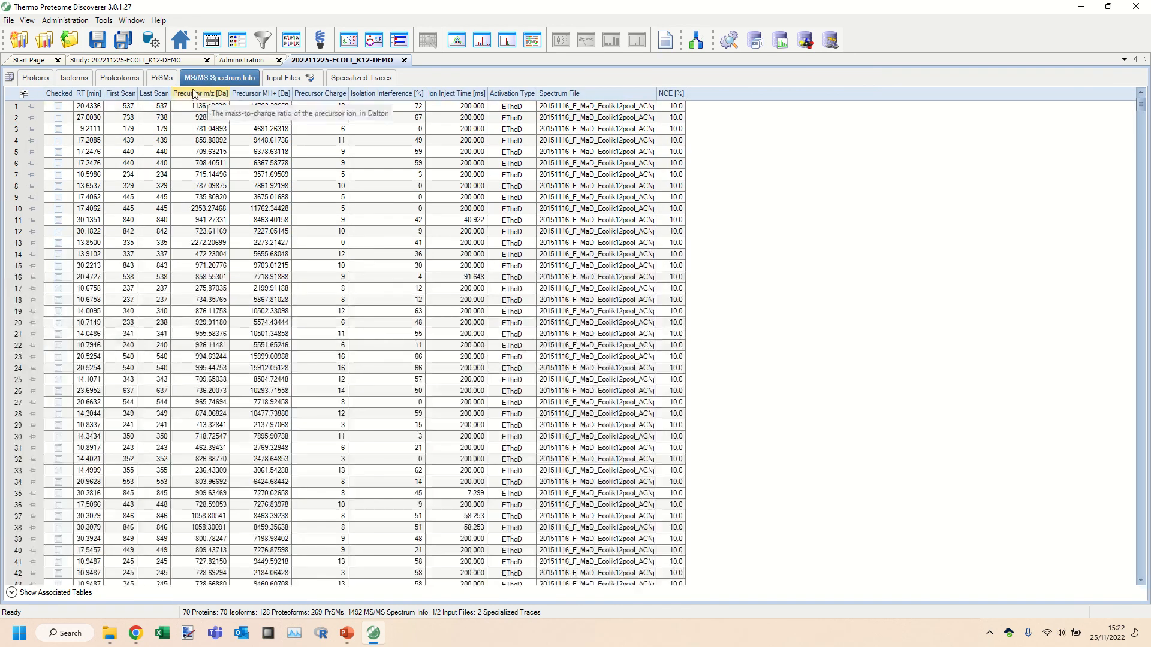
{"action": "left_click", "coordinate": [163, 80]}
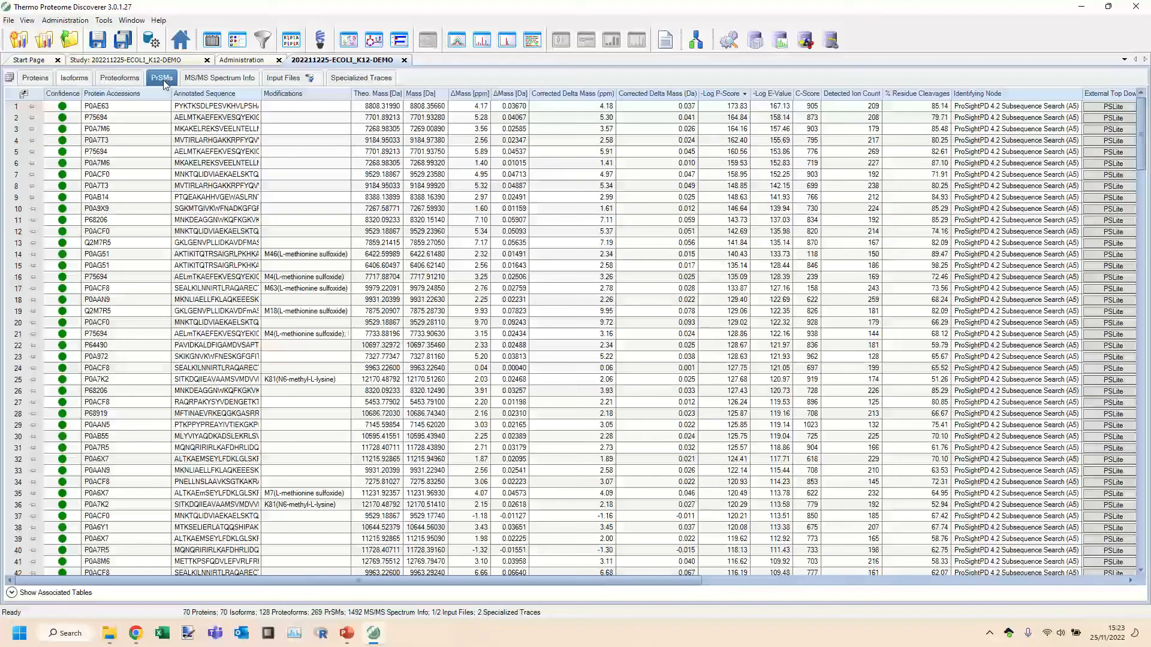
{"action": "left_click", "coordinate": [112, 83]}
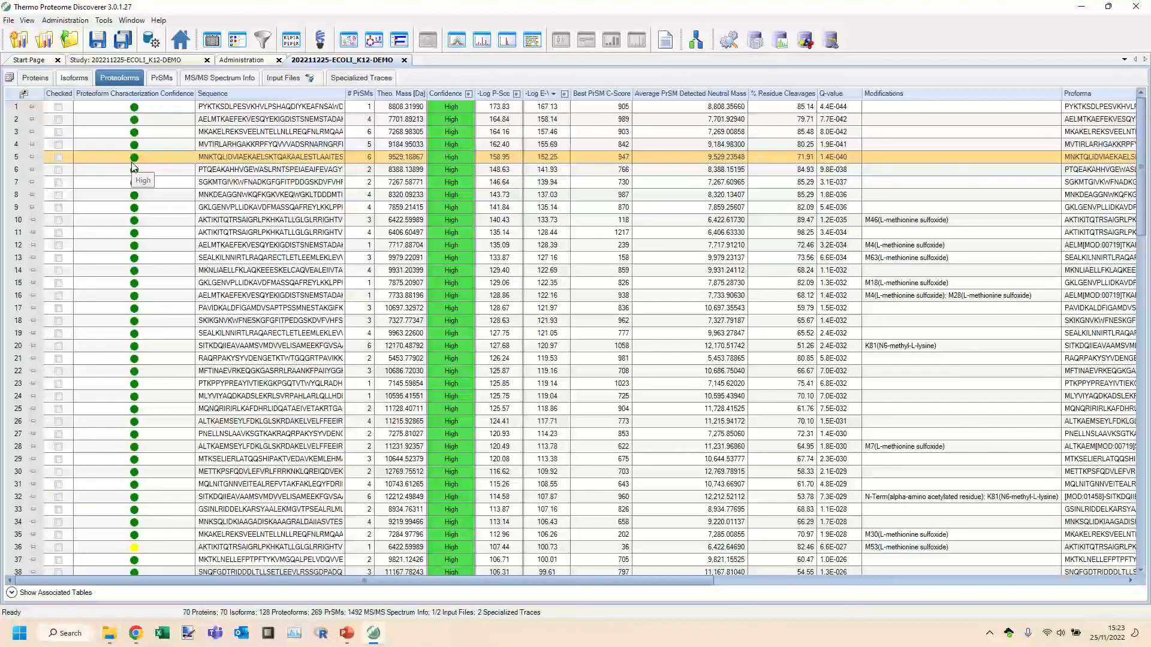
{"action": "left_click", "coordinate": [68, 82]}
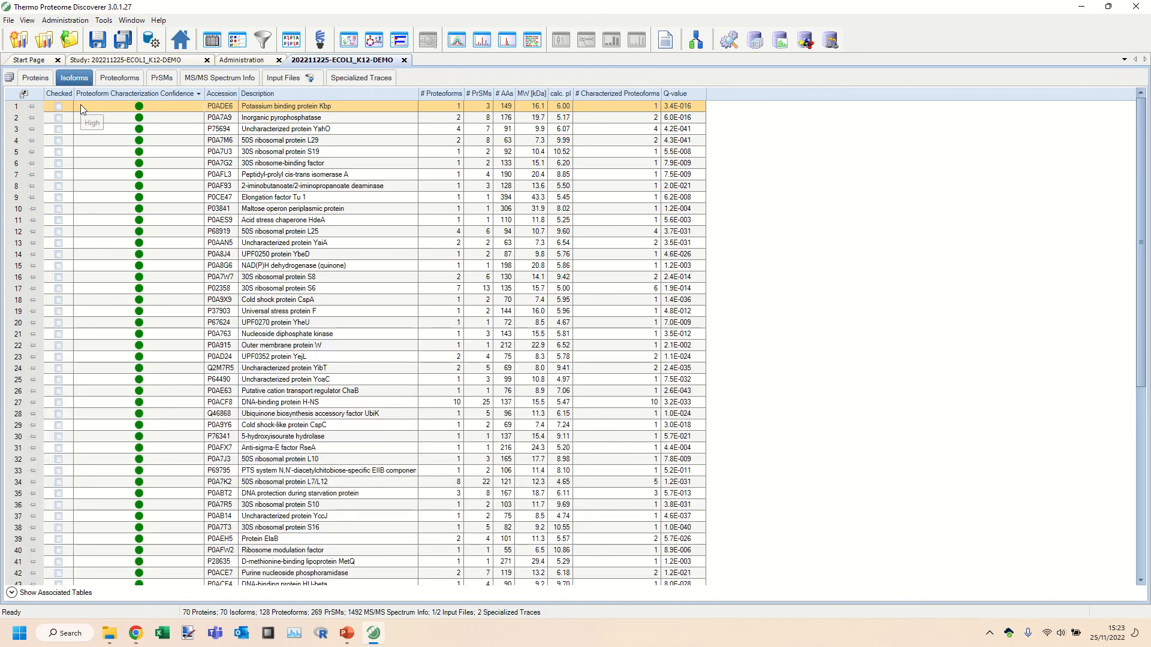
{"action": "left_click", "coordinate": [34, 78]}
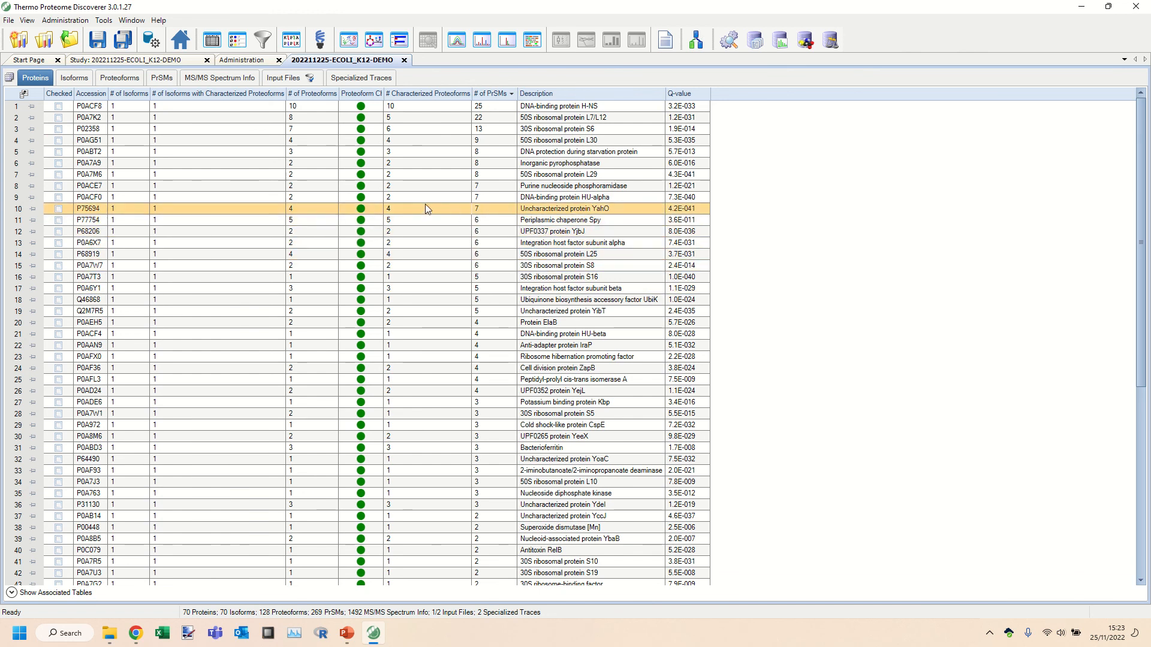
Step: Hide the External Top Down Displays column in the PrSMs table using the Field Chooser
{"action": "left_click", "coordinate": [161, 78]}
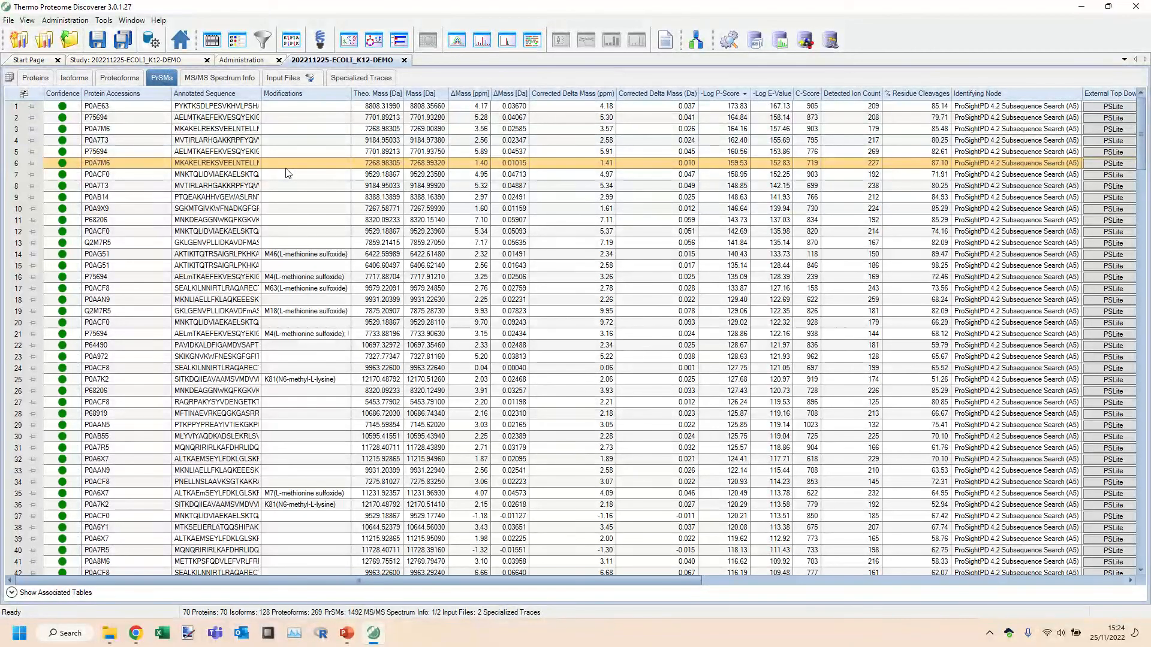
{"action": "left_click", "coordinate": [286, 150]}
{"action": "left_click", "coordinate": [287, 142]}
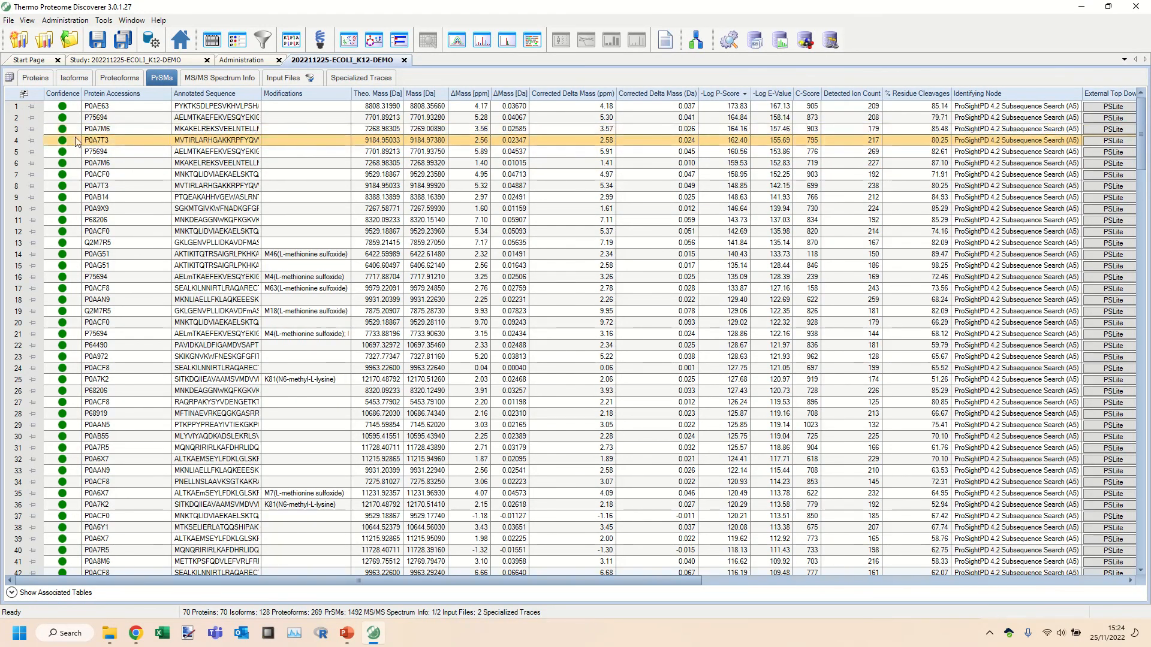
{"action": "left_click", "coordinate": [24, 98]}
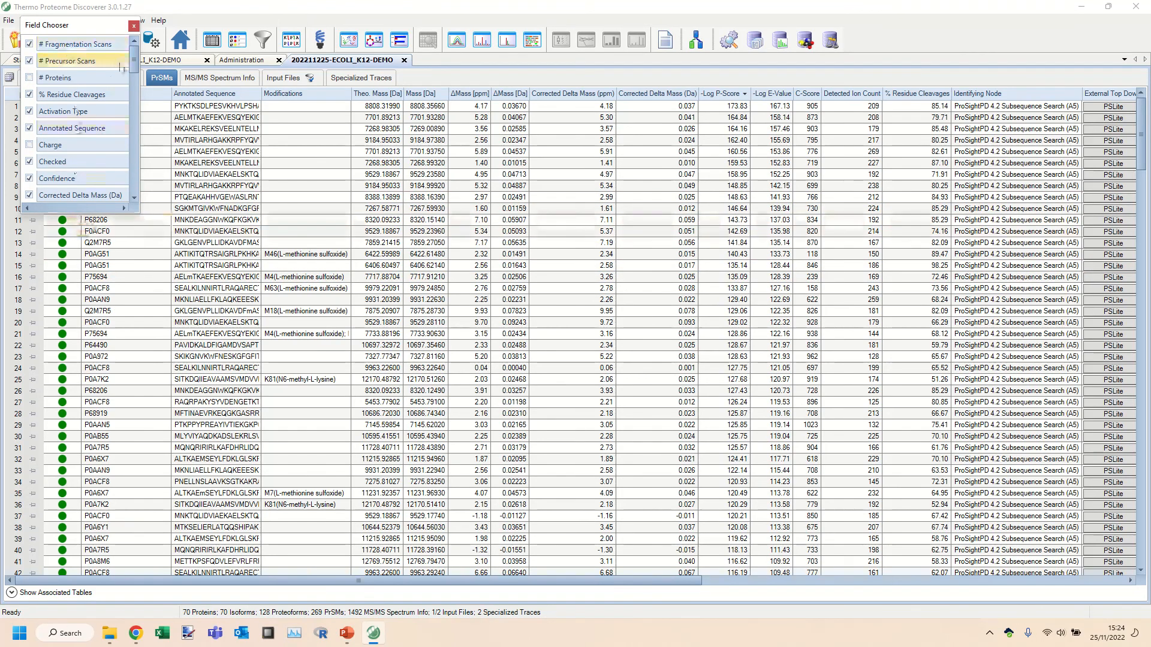
{"action": "left_click_drag", "start_coordinate": [134, 57], "coordinate": [135, 81]}
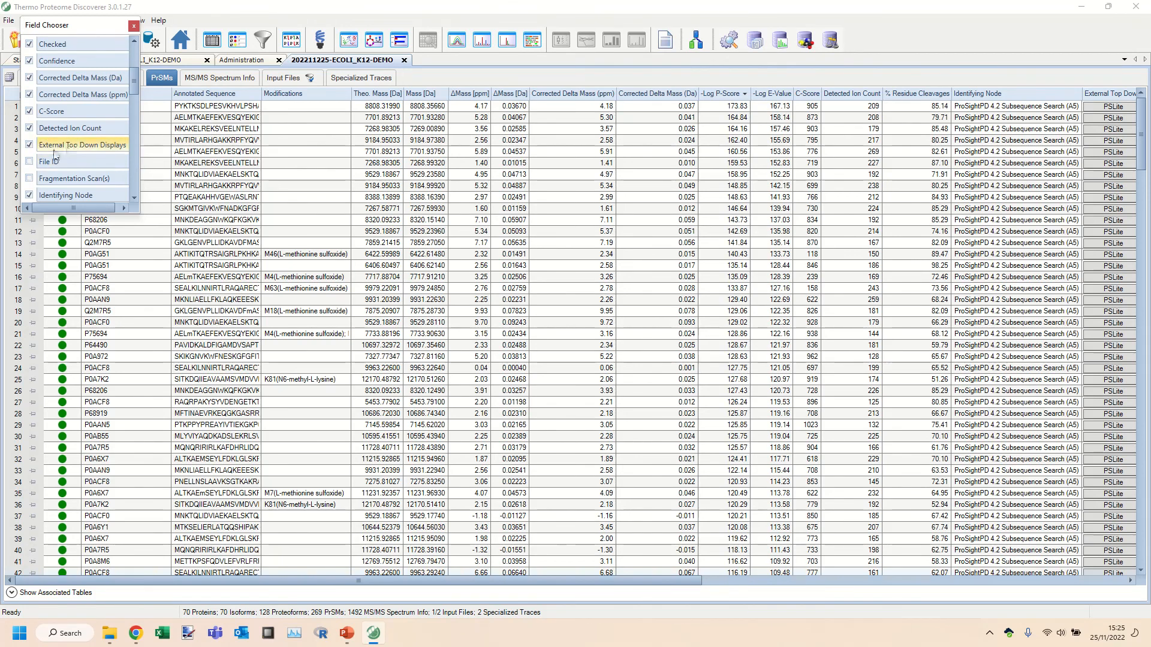
{"action": "left_click_drag", "start_coordinate": [54, 150], "coordinate": [60, 153]}
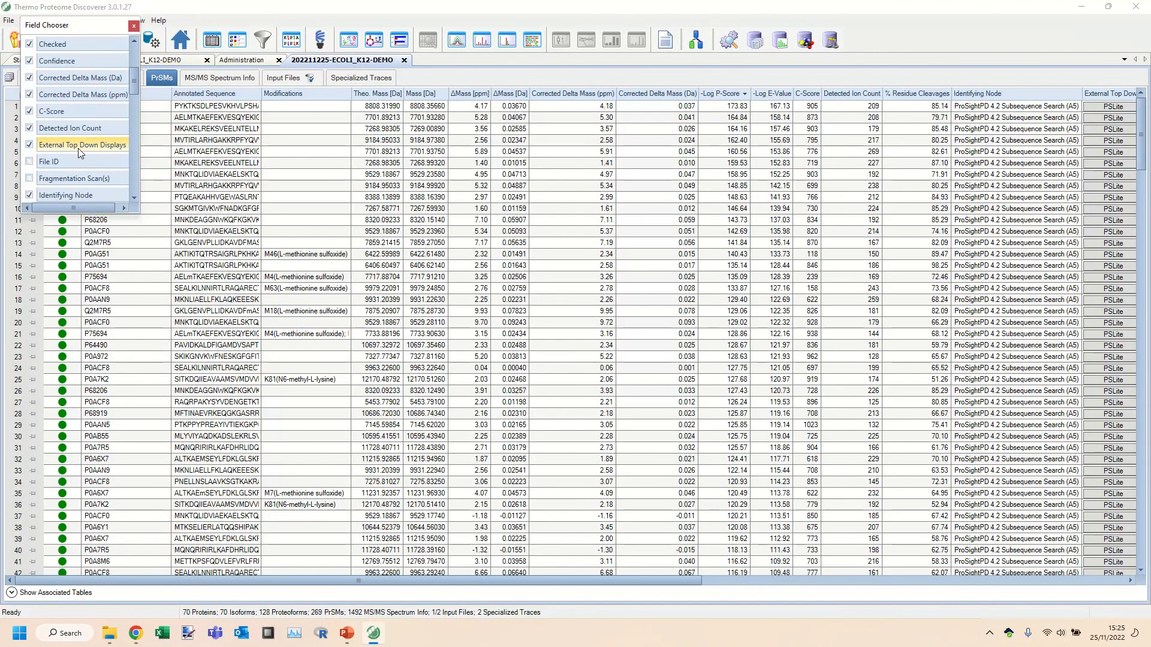
{"action": "left_click", "coordinate": [30, 145]}
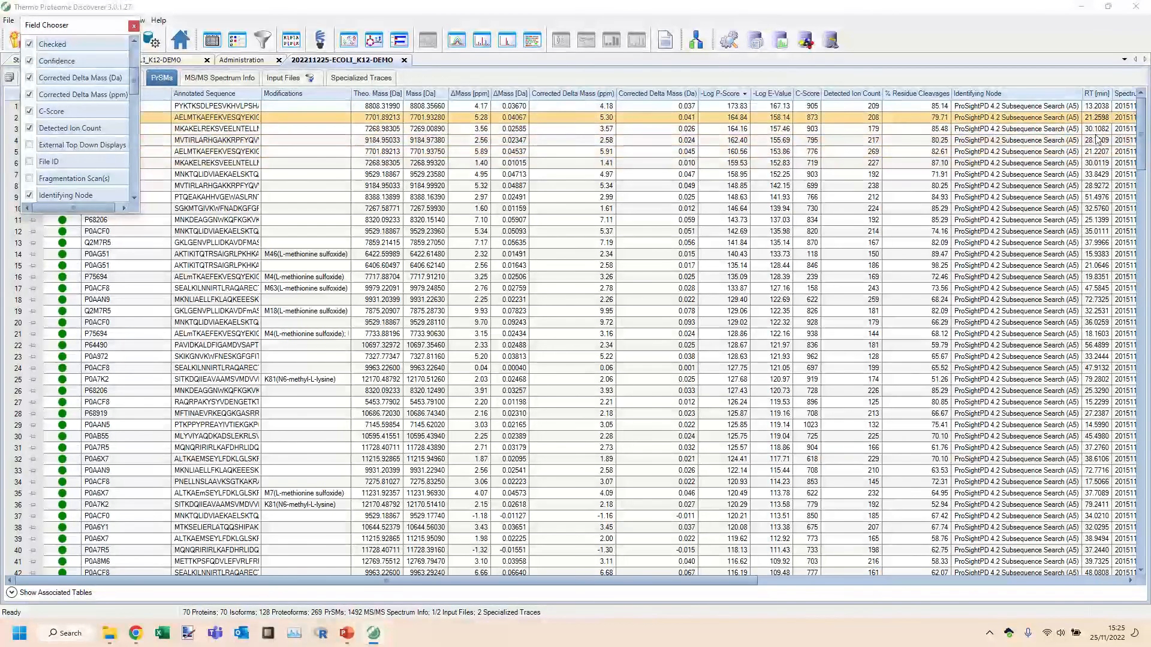
Step: Show the Fragmentation Scan(s) and Original Precursor Charge columns in the PrSMs table, and close the Field Chooser
{"action": "left_click", "coordinate": [1094, 152]}
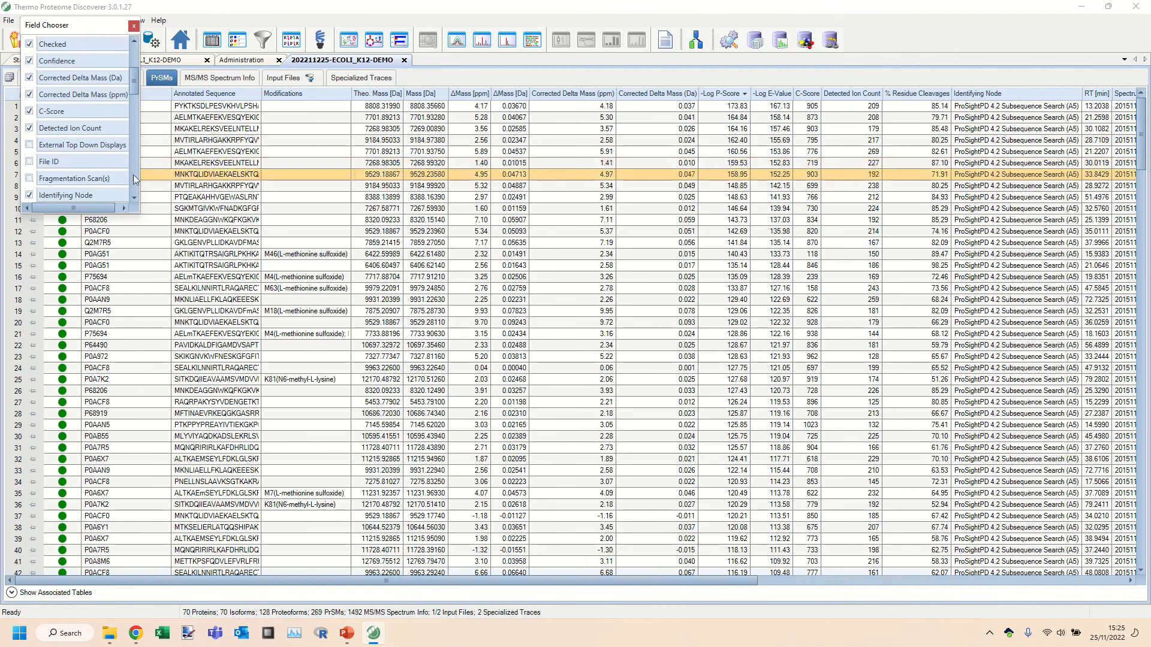
{"action": "left_click", "coordinate": [605, 175]}
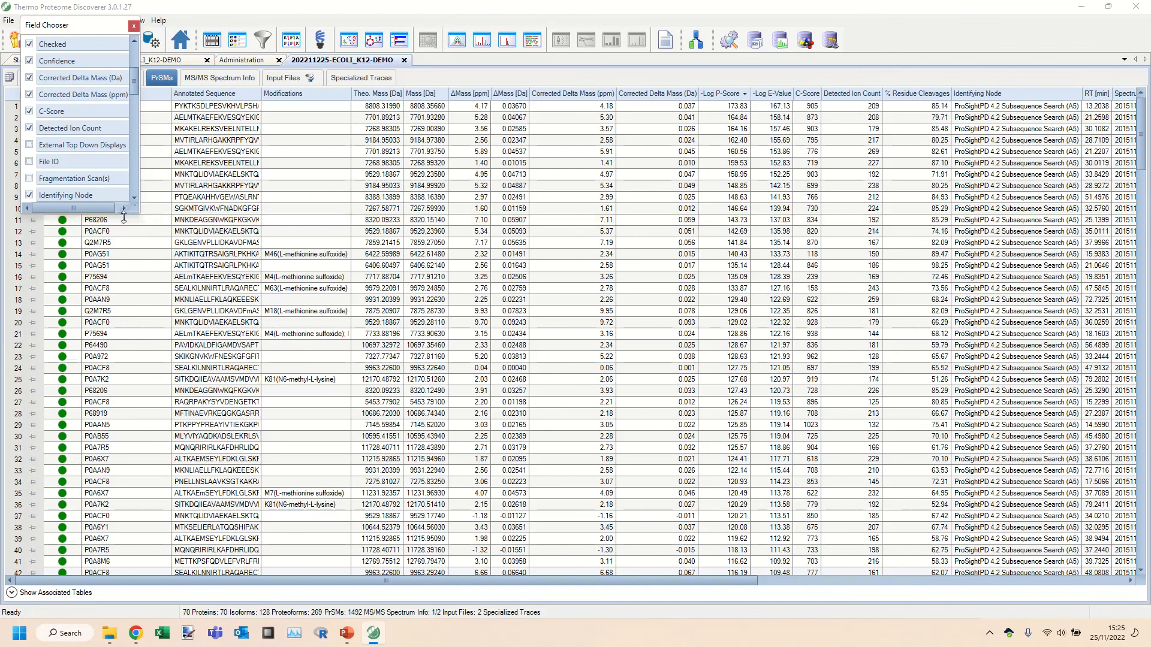
{"action": "left_click", "coordinate": [30, 180]}
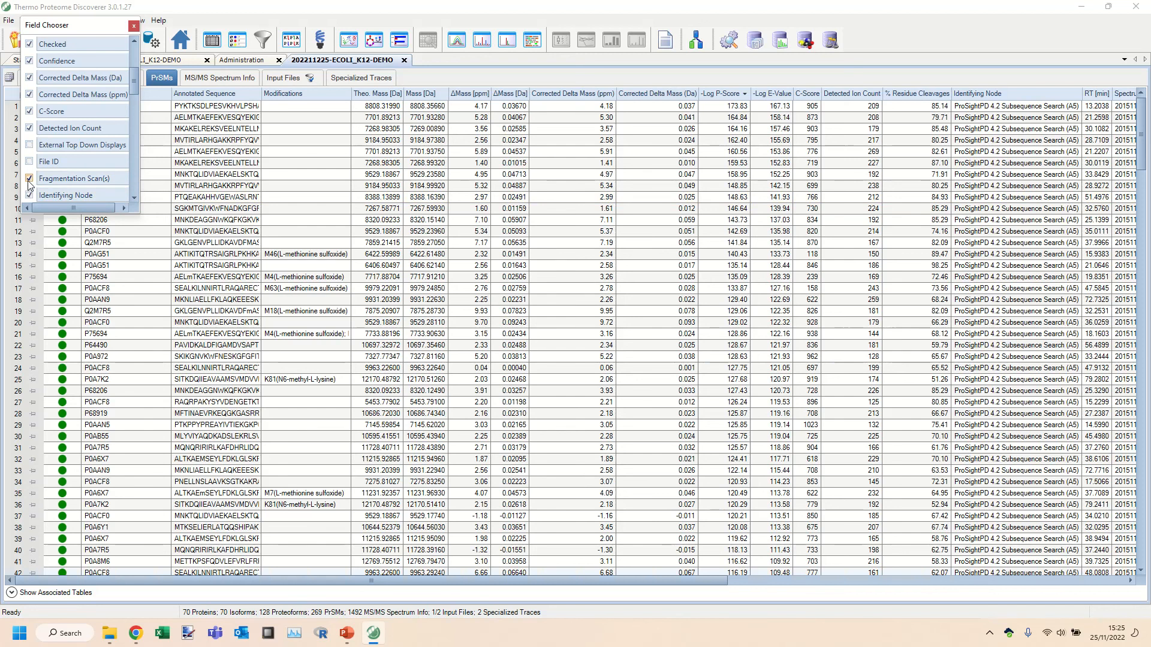
{"action": "scroll", "coordinate": [95, 146], "scroll_direction": "down", "scroll_amount": 5}
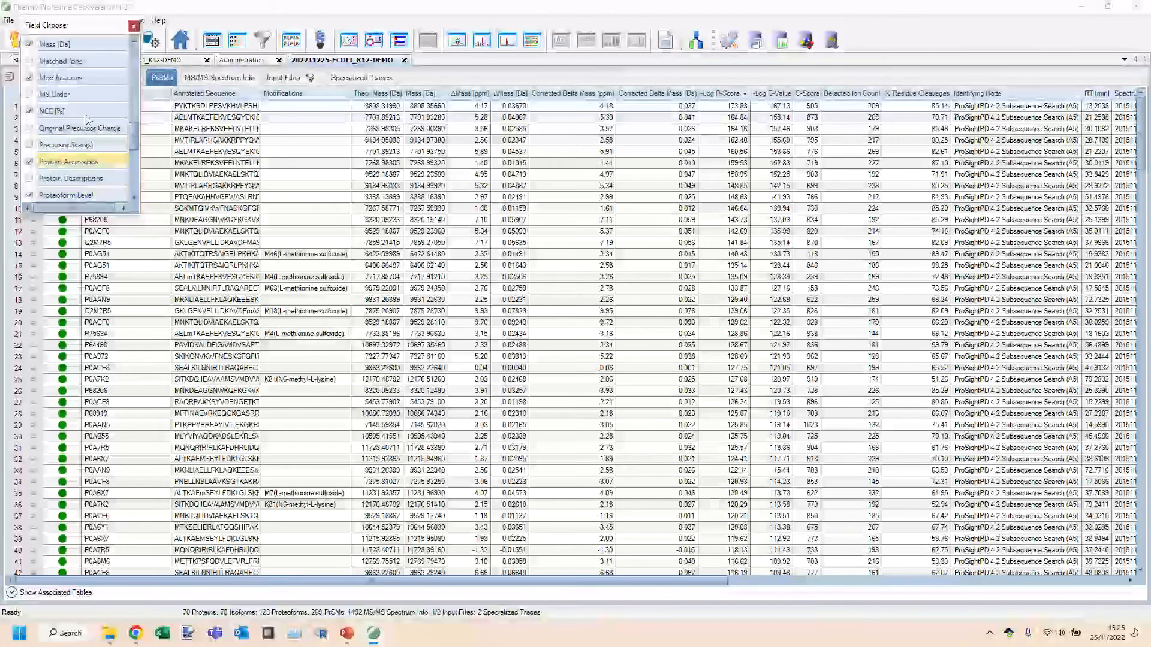
{"action": "left_click", "coordinate": [30, 128]}
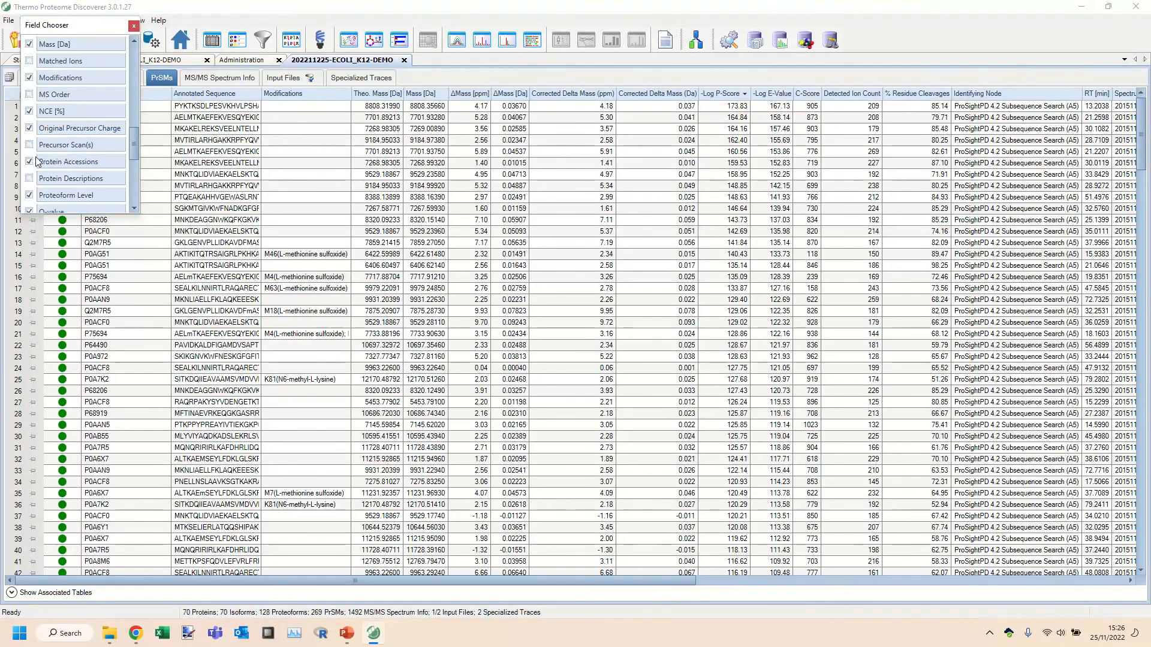
{"action": "left_click", "coordinate": [134, 27]}
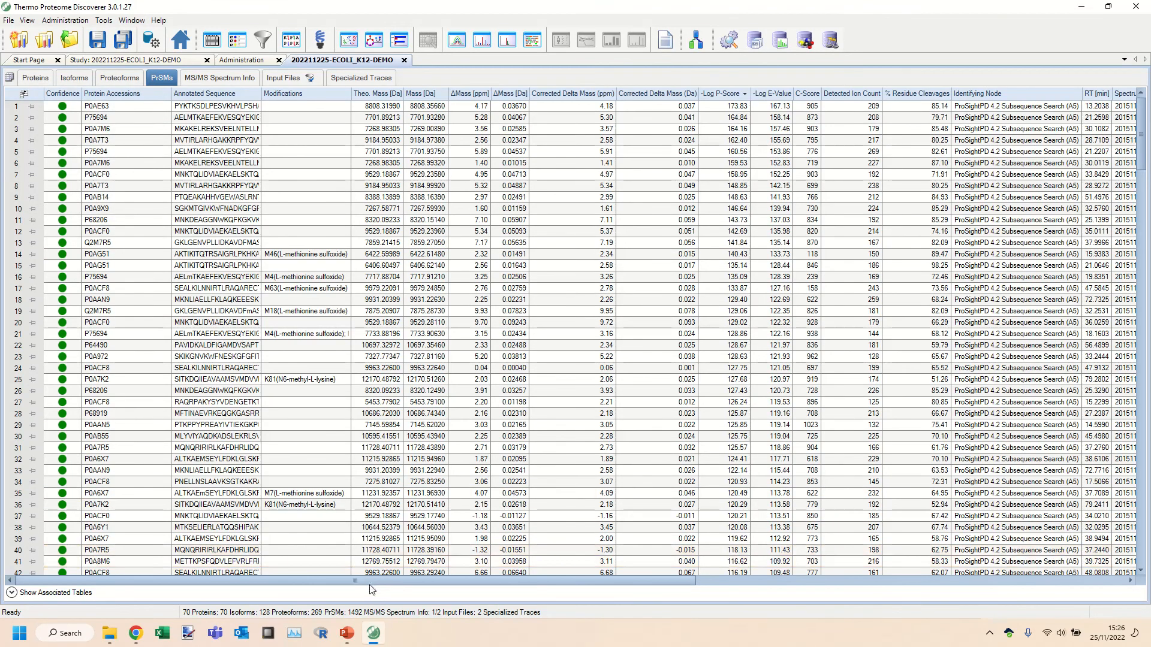
Step: Examine the Original Precursor Charge and Fragmentation Scan(s) values throughout the PrSMs table
{"action": "left_click_drag", "start_coordinate": [369, 579], "coordinate": [955, 534]}
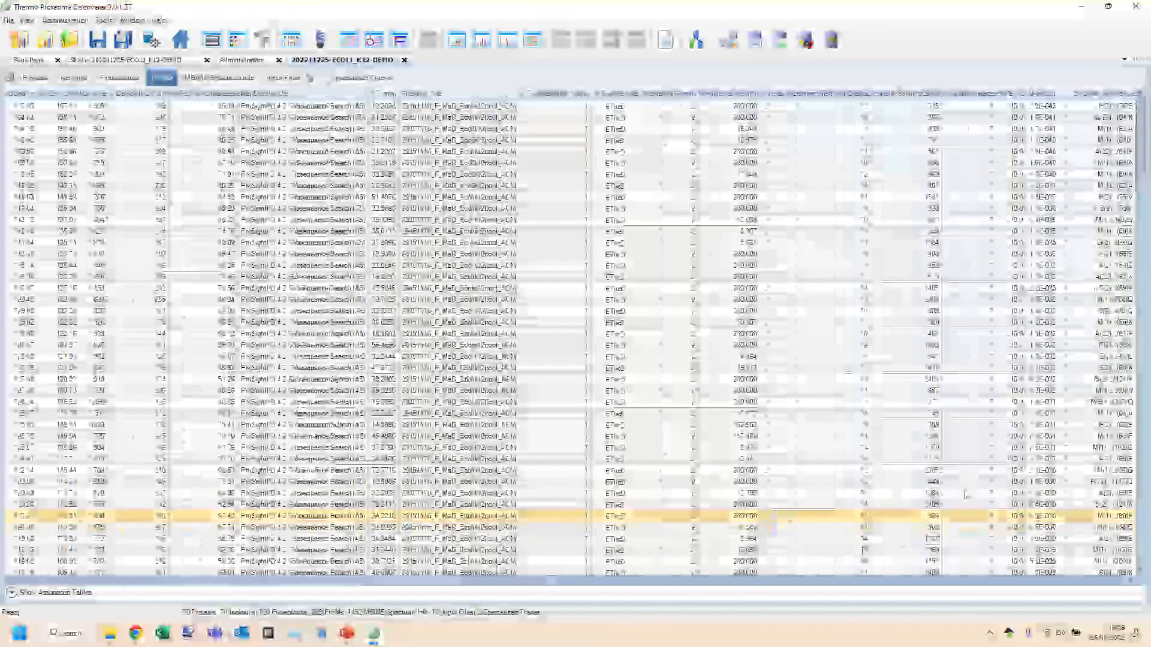
{"action": "left_click", "coordinate": [874, 107]}
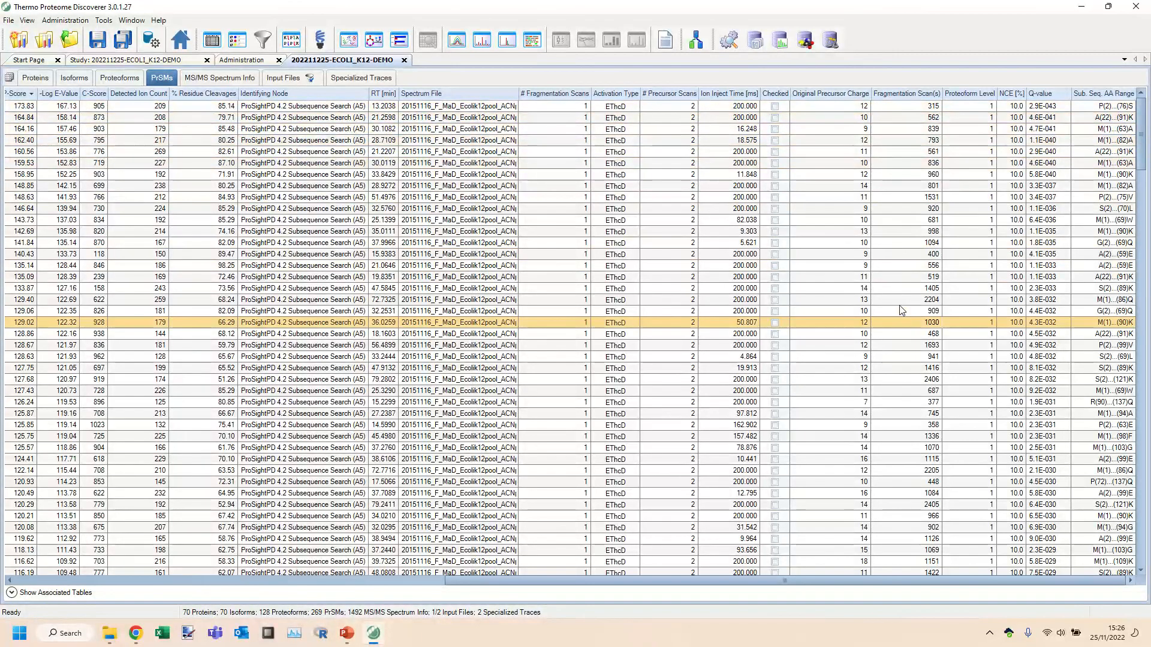
{"action": "left_click", "coordinate": [905, 187]}
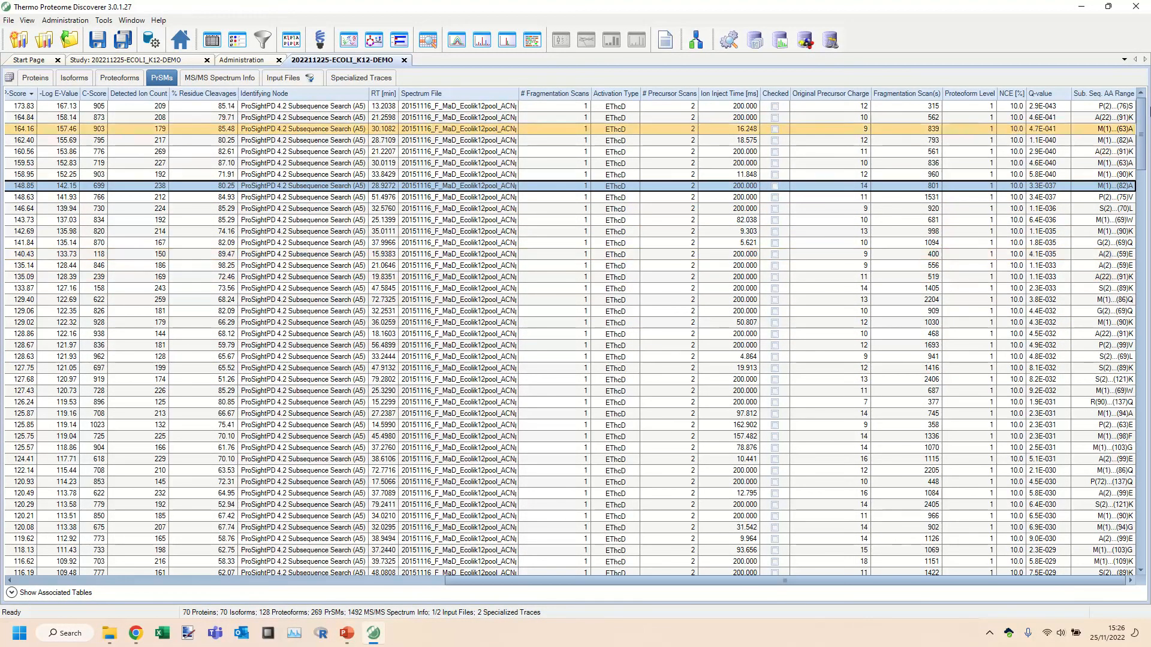
{"action": "left_click_drag", "start_coordinate": [1144, 139], "coordinate": [1146, 160]}
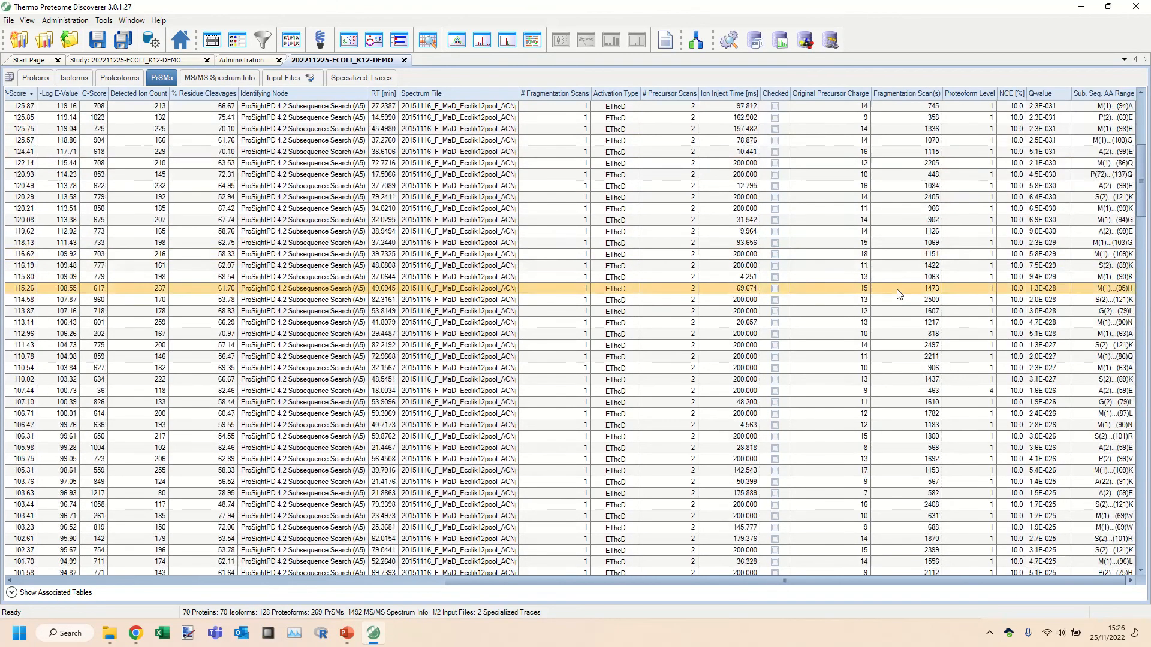
{"action": "scroll", "coordinate": [898, 294], "scroll_direction": "down", "scroll_amount": 9}
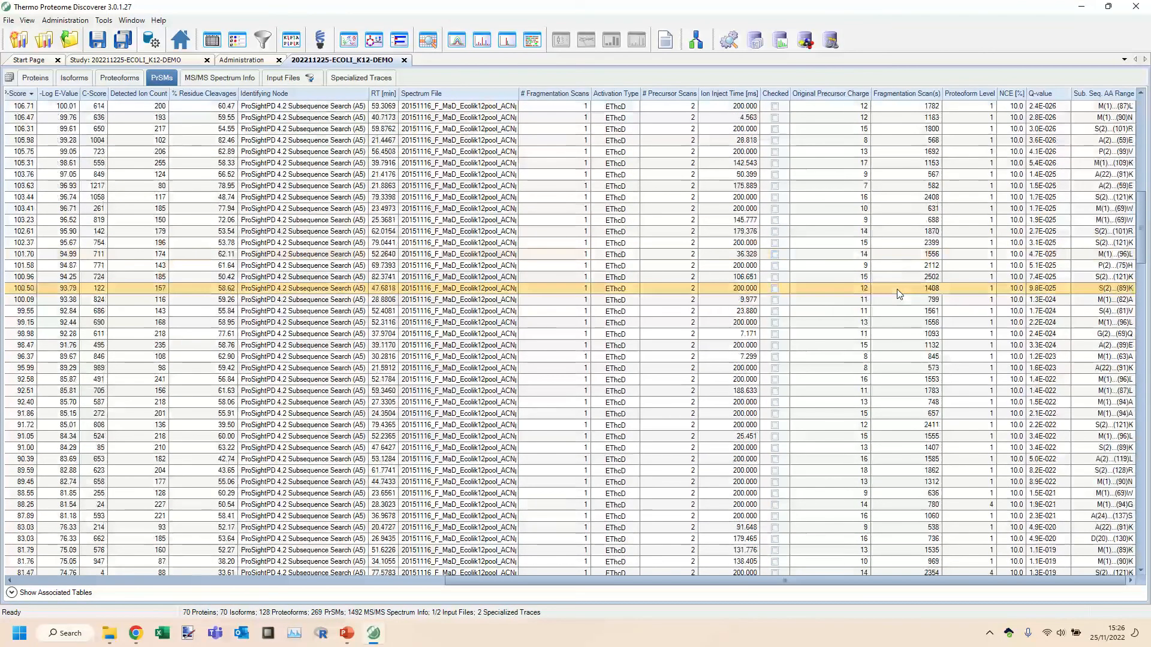
{"action": "scroll", "coordinate": [898, 292], "scroll_direction": "down", "scroll_amount": 10}
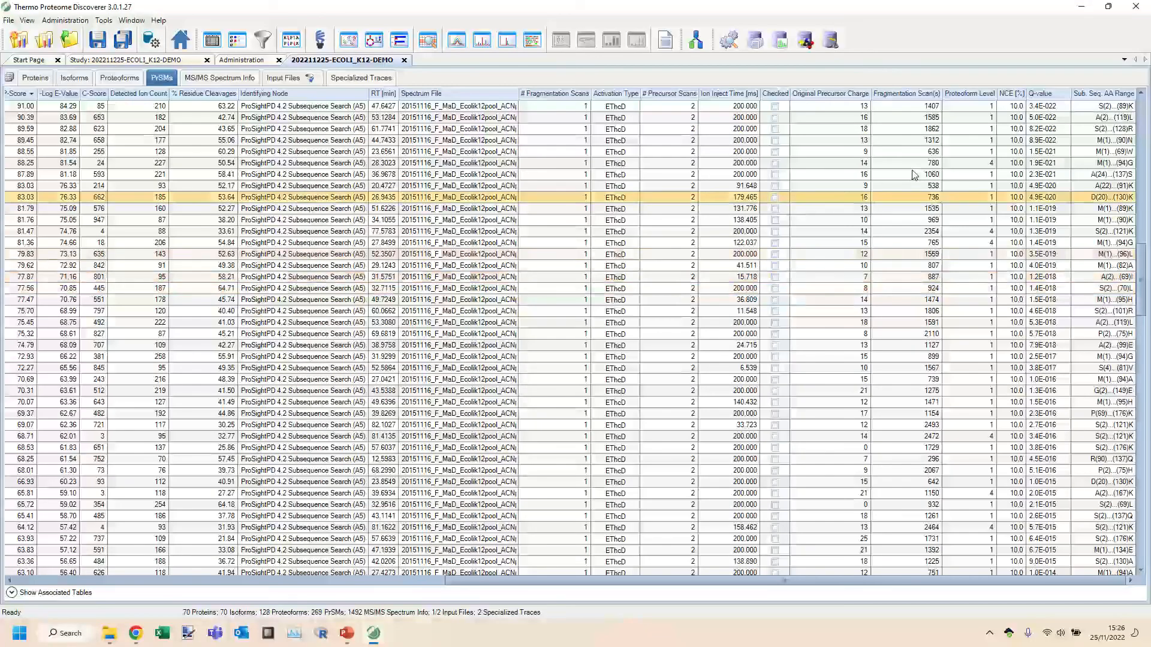
{"action": "scroll", "coordinate": [903, 312], "scroll_direction": "down", "scroll_amount": 1}
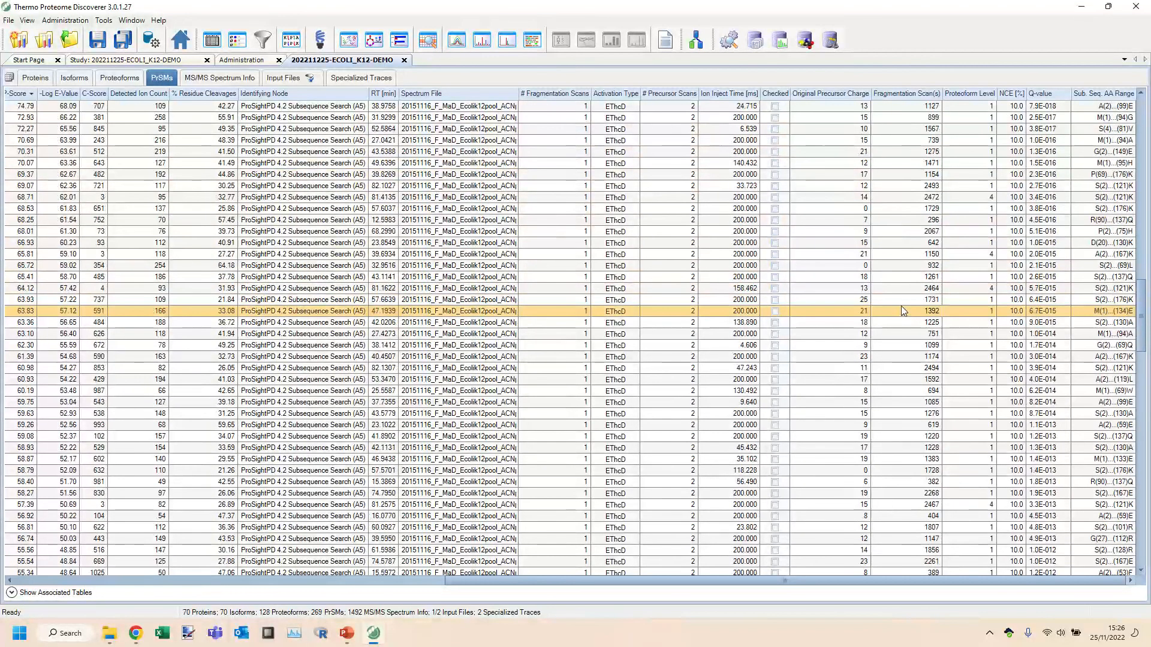
{"action": "scroll", "coordinate": [903, 307], "scroll_direction": "down", "scroll_amount": 11}
{"action": "scroll", "coordinate": [901, 306], "scroll_direction": "down", "scroll_amount": 7}
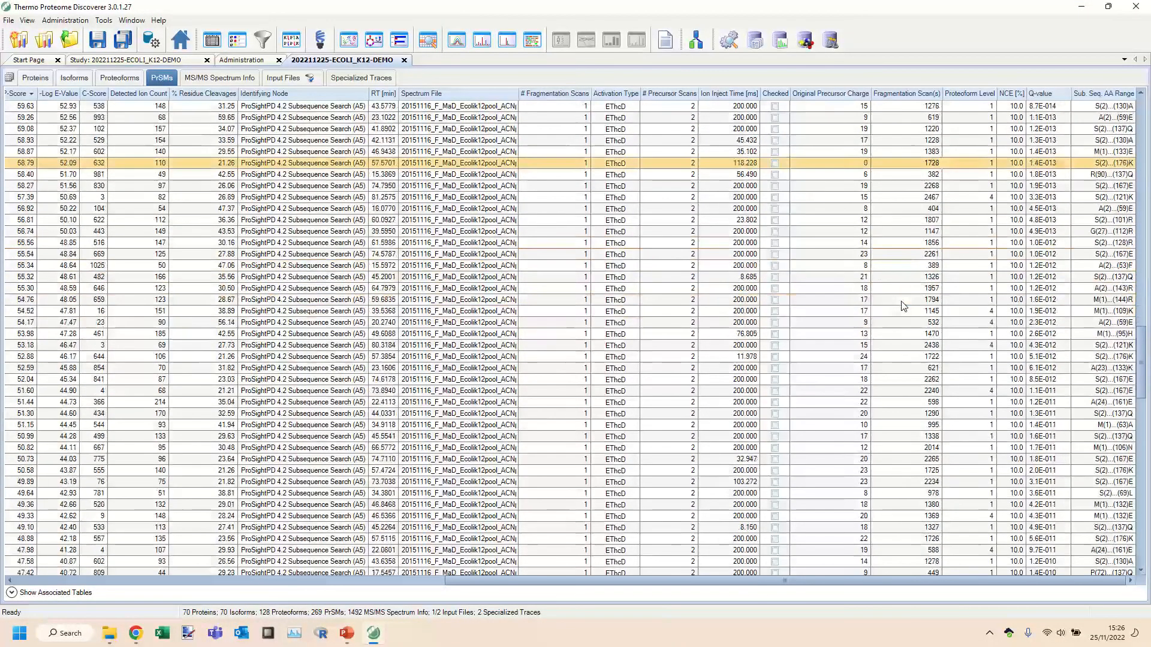
{"action": "scroll", "coordinate": [903, 305], "scroll_direction": "down", "scroll_amount": 5}
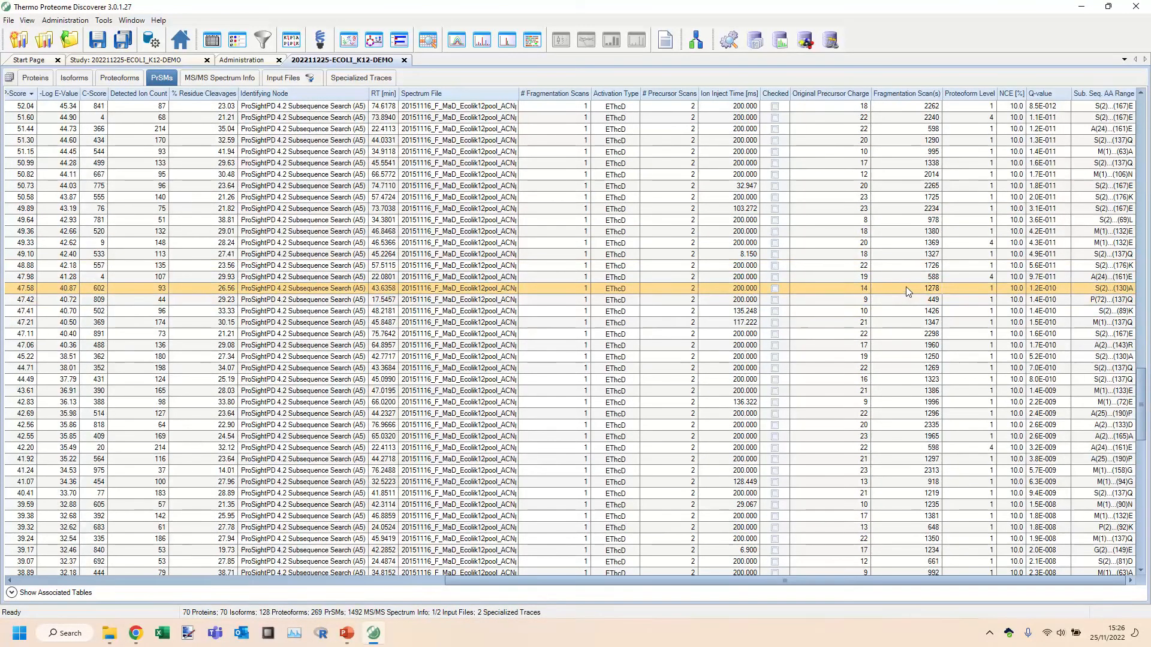
{"action": "scroll", "coordinate": [907, 291], "scroll_direction": "down", "scroll_amount": 6}
{"action": "scroll", "coordinate": [905, 294], "scroll_direction": "down", "scroll_amount": 10}
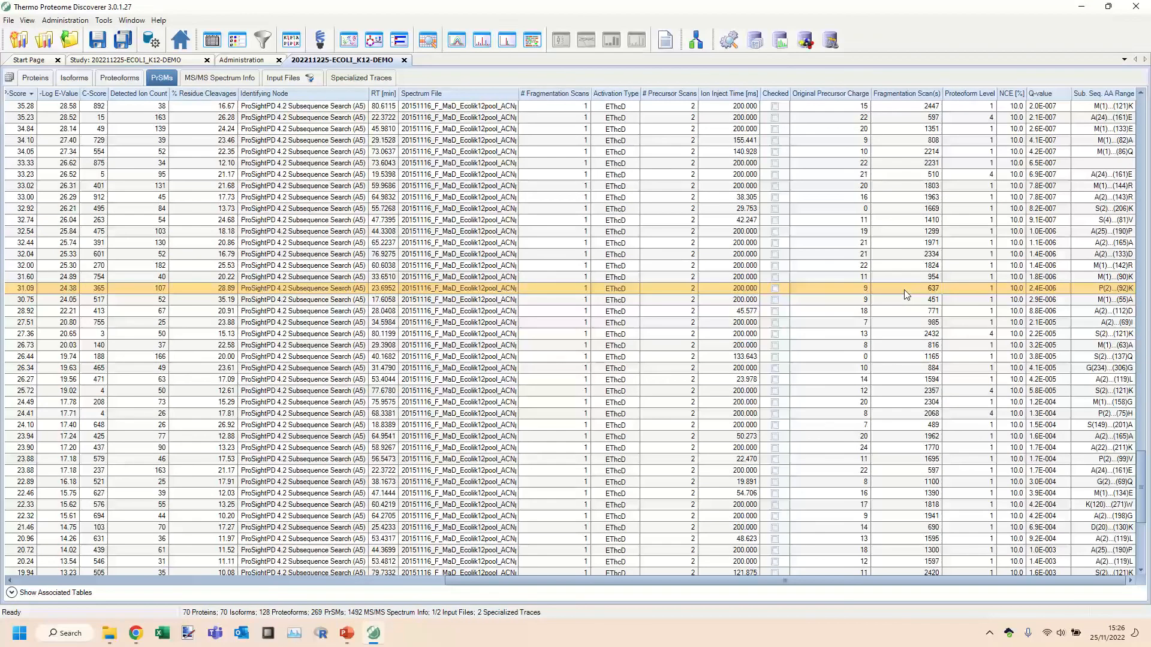
{"action": "scroll", "coordinate": [907, 294], "scroll_direction": "down", "scroll_amount": 8}
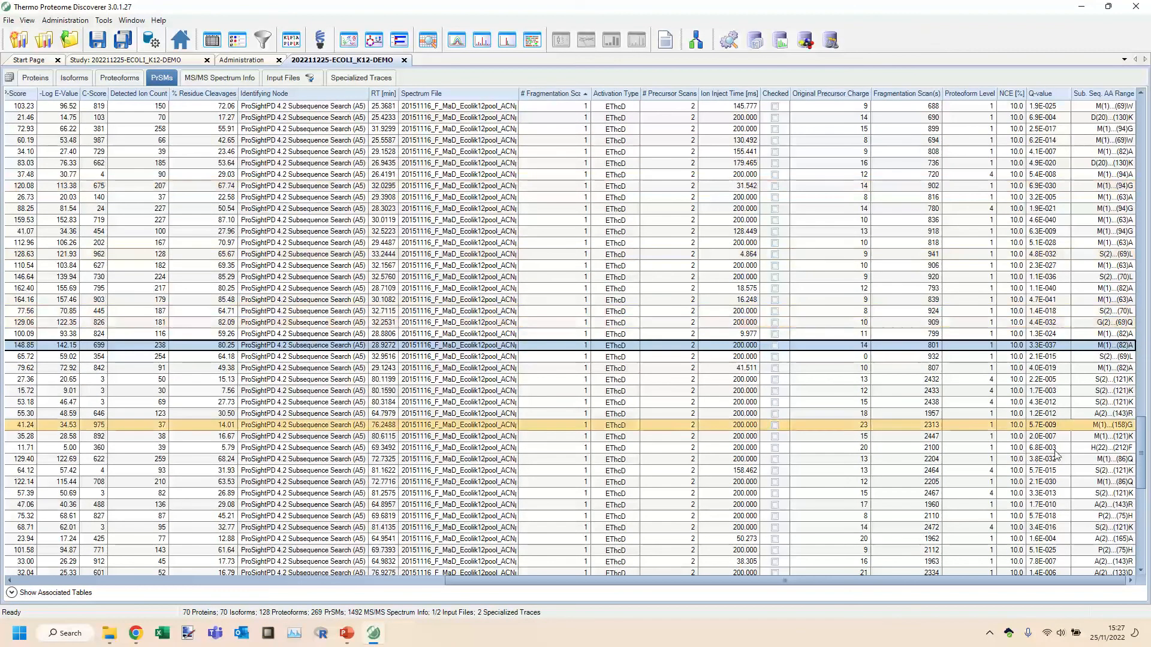
Step: Sort the PrSMs table by Original Precursor Charge in ascending order and select the PrSM with the highest charge
{"action": "left_click_drag", "start_coordinate": [1144, 148], "coordinate": [1142, 99]}
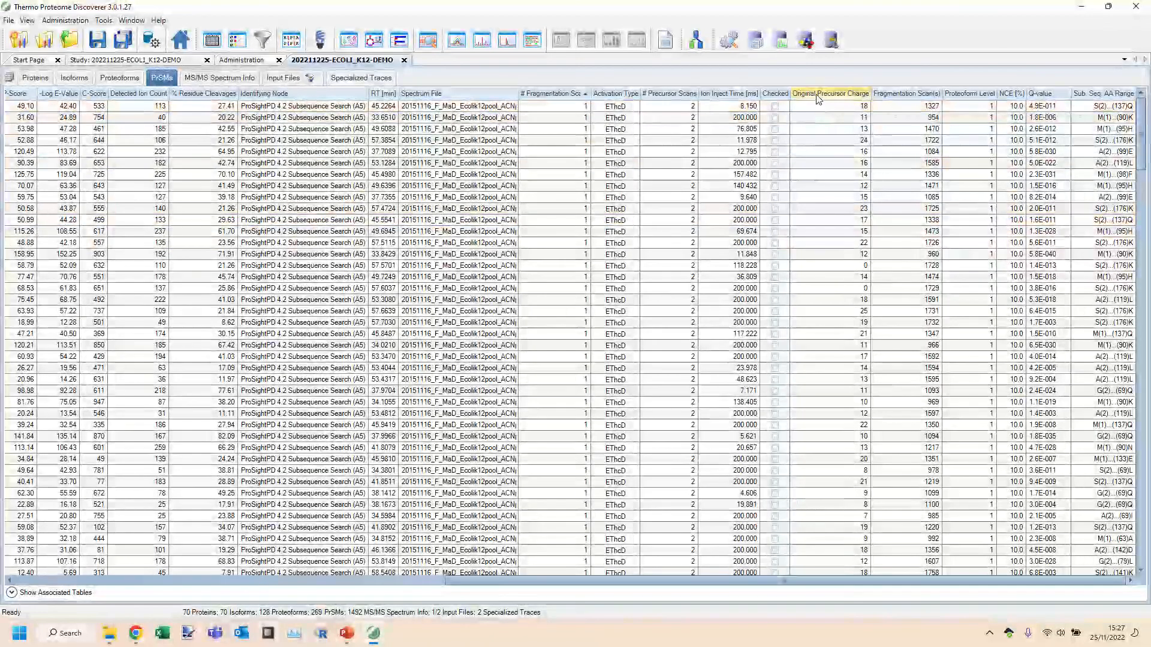
{"action": "left_click", "coordinate": [819, 97]}
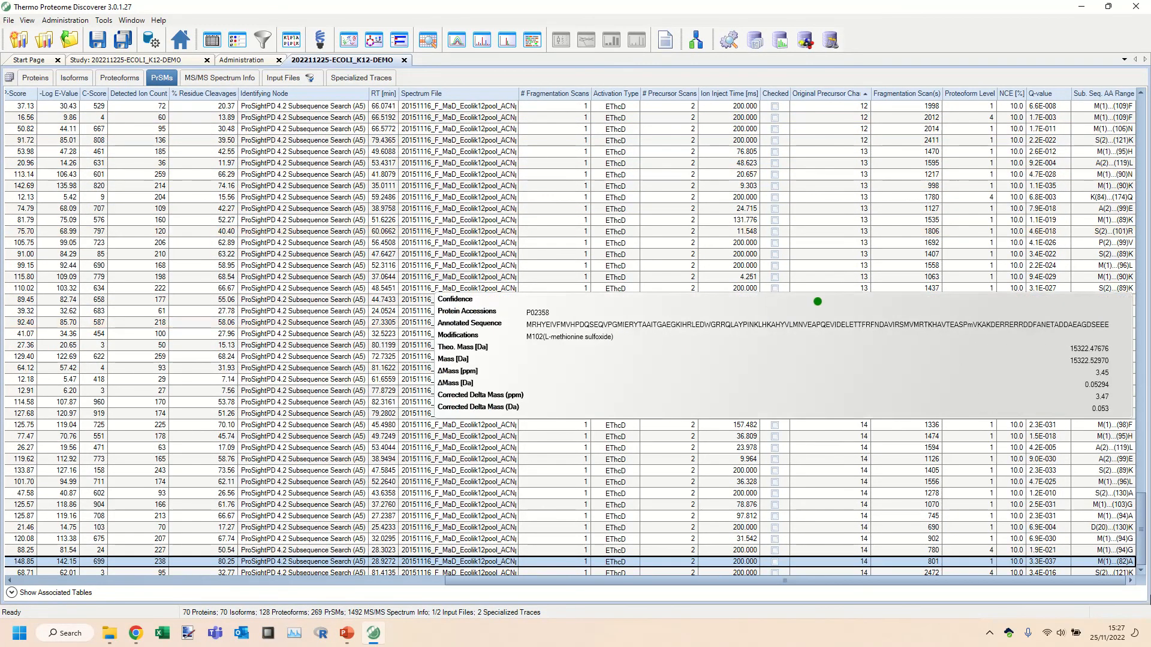
{"action": "left_click_drag", "start_coordinate": [1146, 574], "coordinate": [1145, 574]}
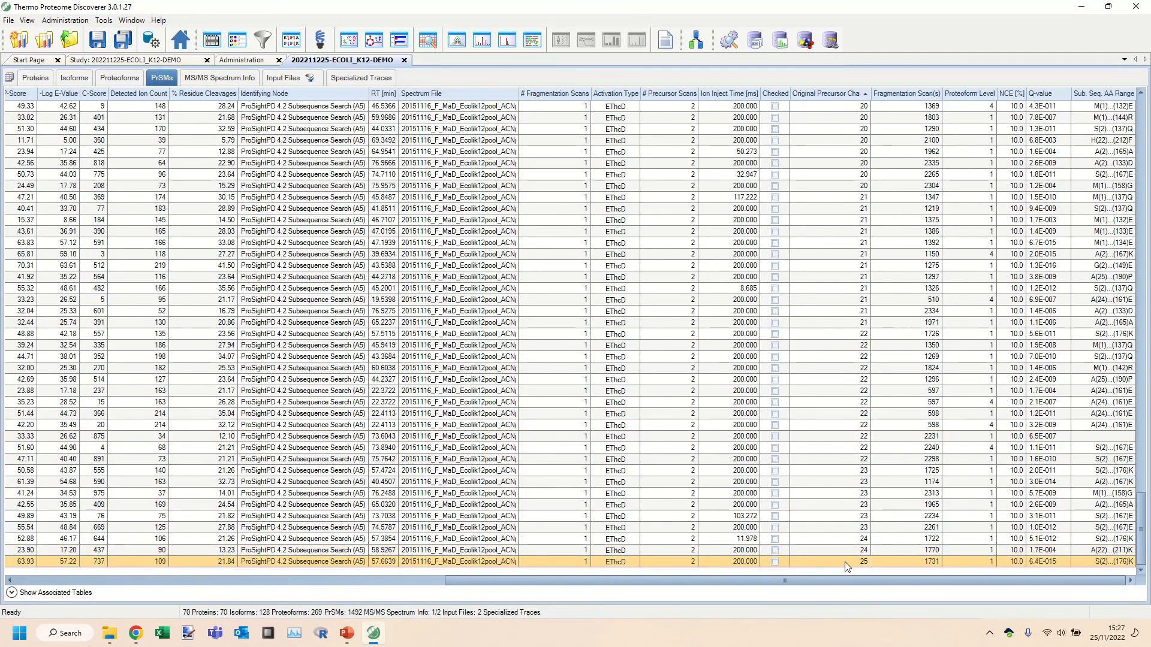
{"action": "left_click", "coordinate": [847, 562]}
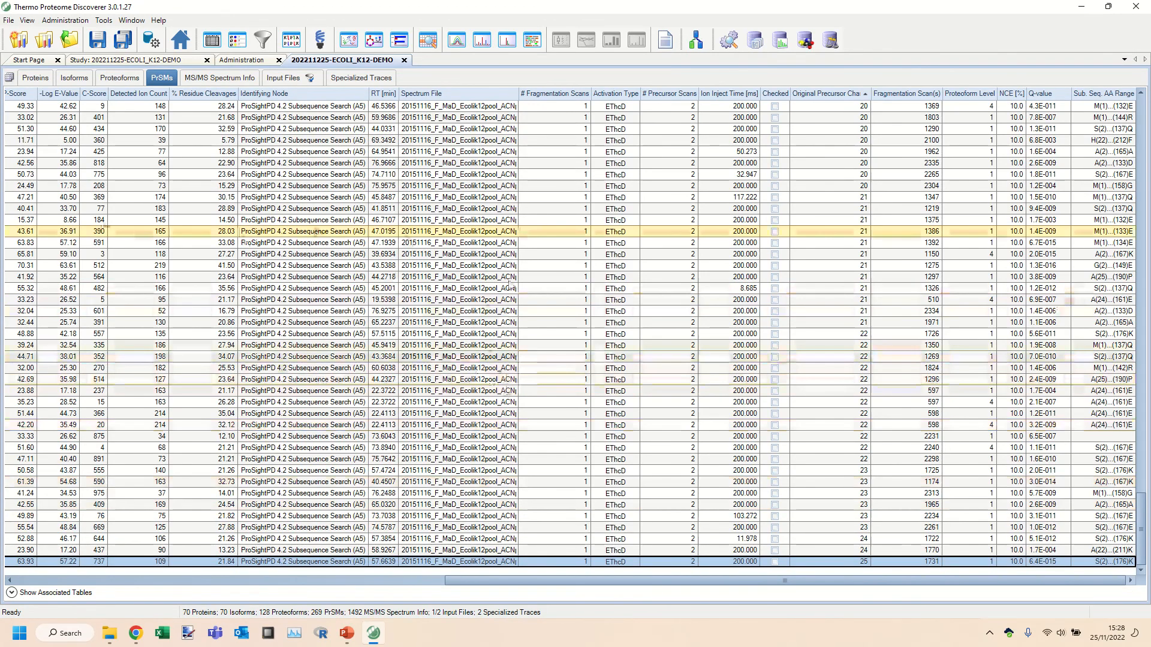
Step: Set up a Microsoft Excel export with PrSMs as the Level 1 table, and close the dialog without exporting
{"action": "left_click", "coordinate": [9, 21]}
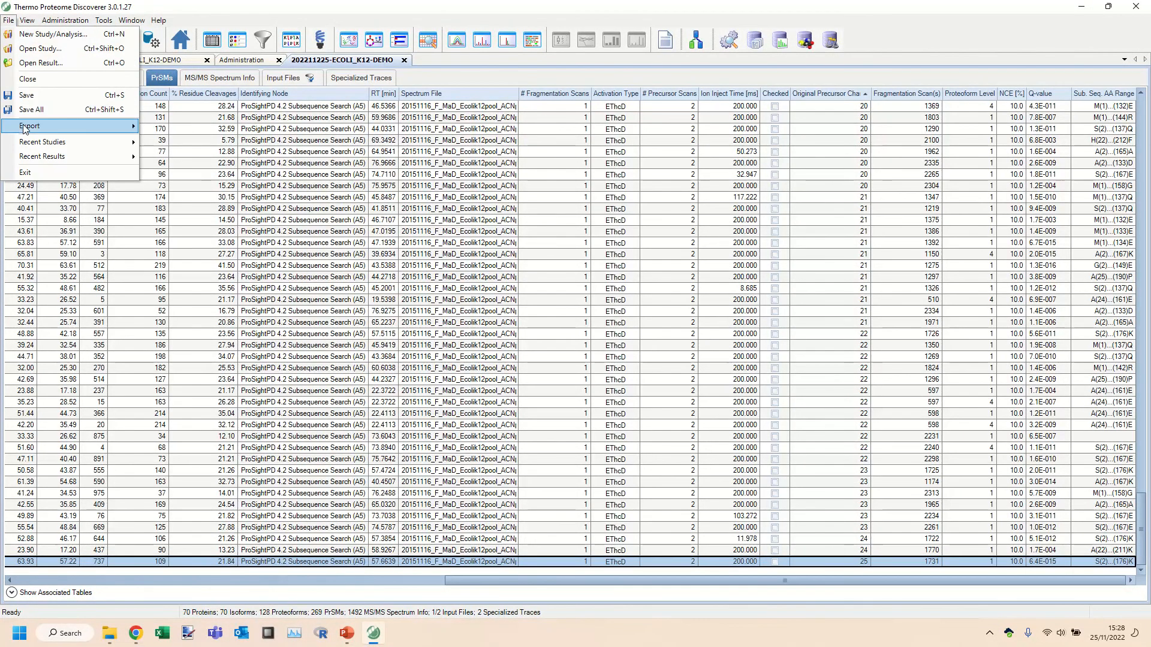
{"action": "mouse_move", "coordinate": [26, 128]}
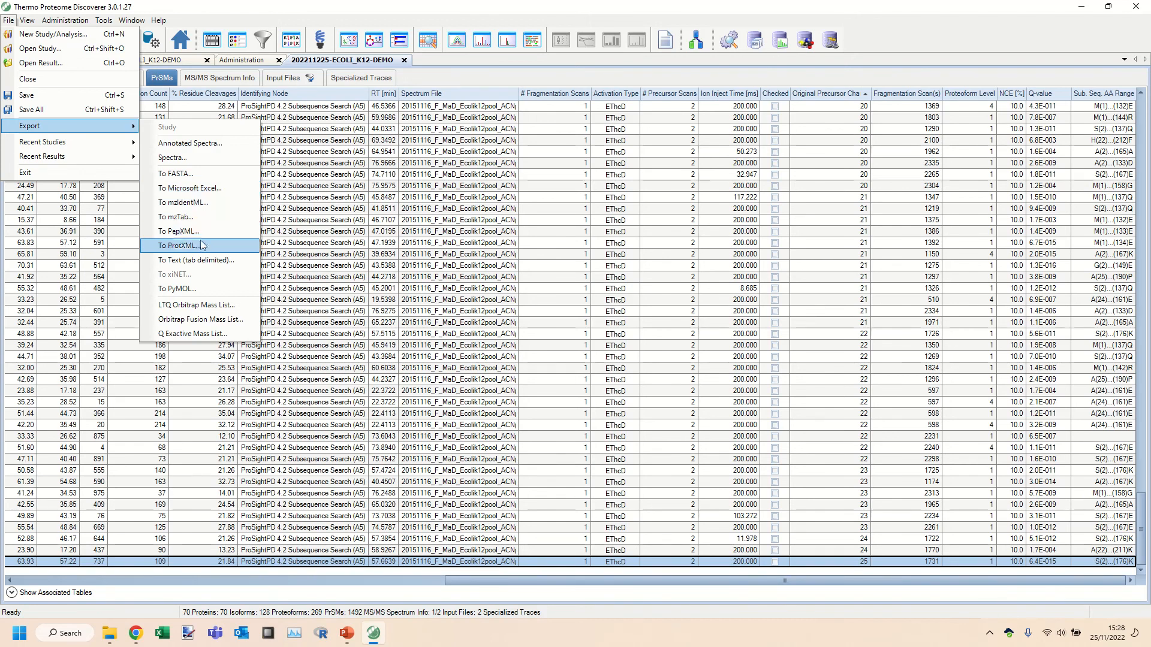
{"action": "left_click", "coordinate": [189, 190]}
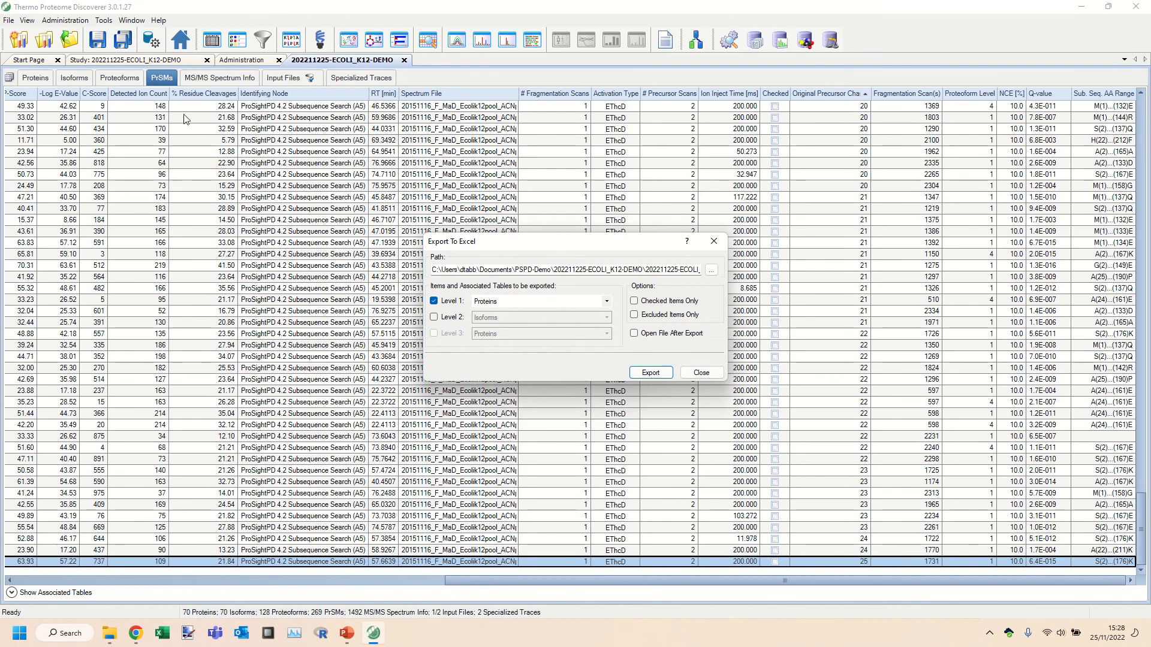
{"action": "left_click", "coordinate": [606, 301]}
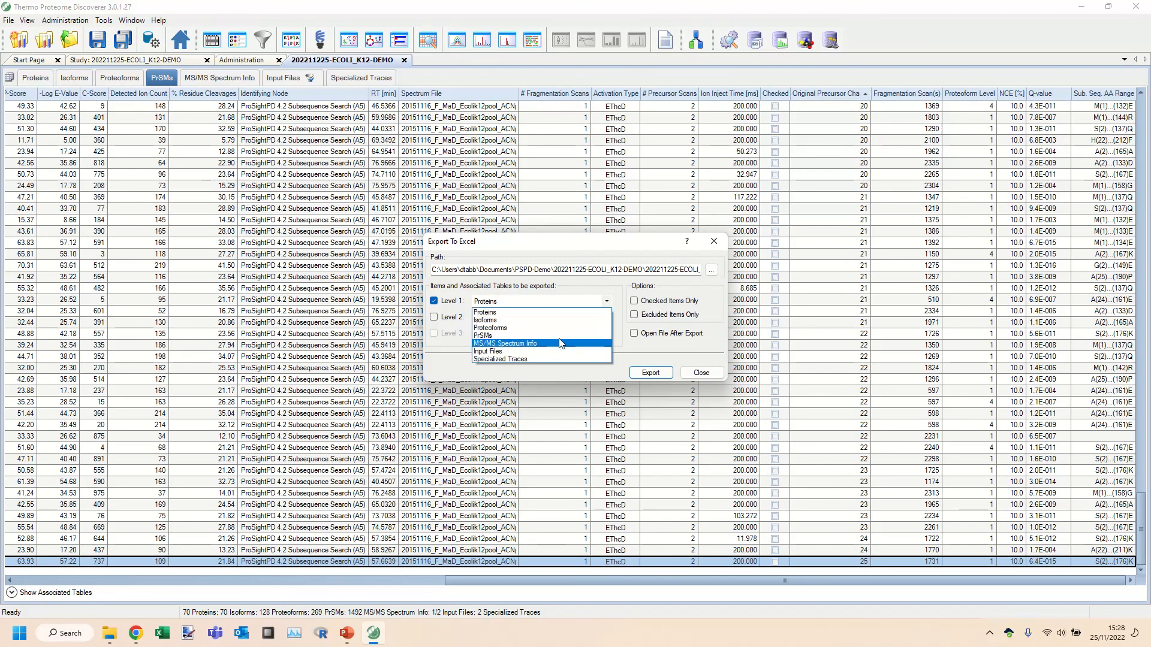
{"action": "left_click", "coordinate": [559, 337]}
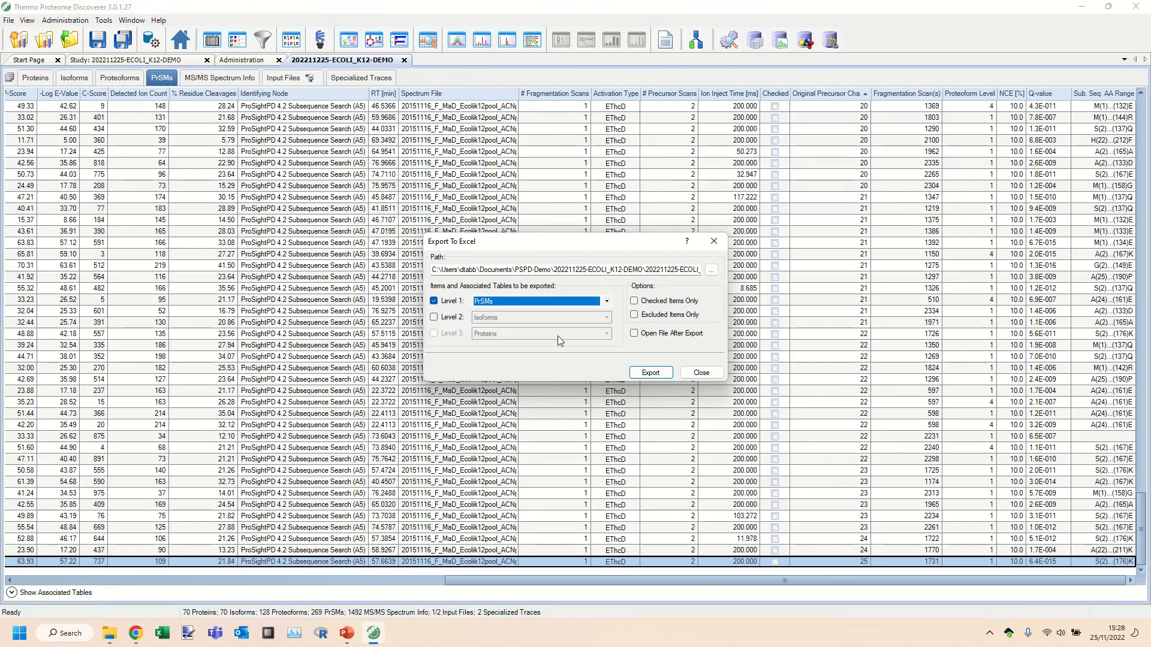
{"action": "left_click", "coordinate": [702, 373]}
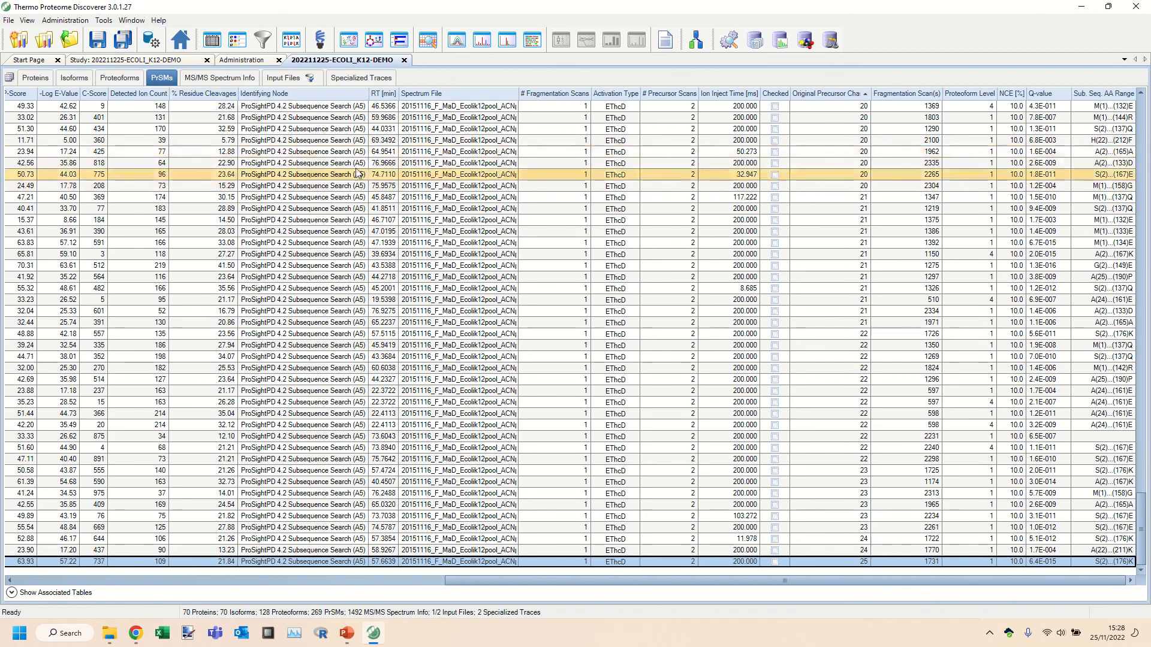
Step: Open the Result Summaries, review the Analysis Settings, Validation and Configuration sections, and copy all of the summaries
{"action": "left_click", "coordinate": [666, 41]}
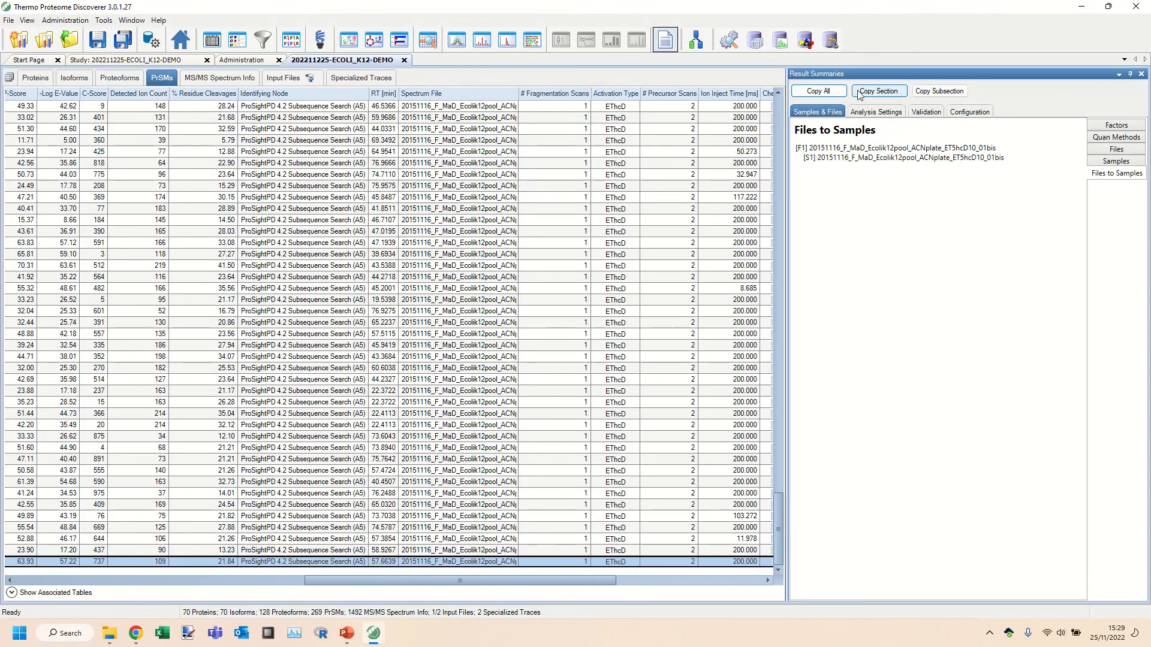
{"action": "left_click", "coordinate": [819, 92]}
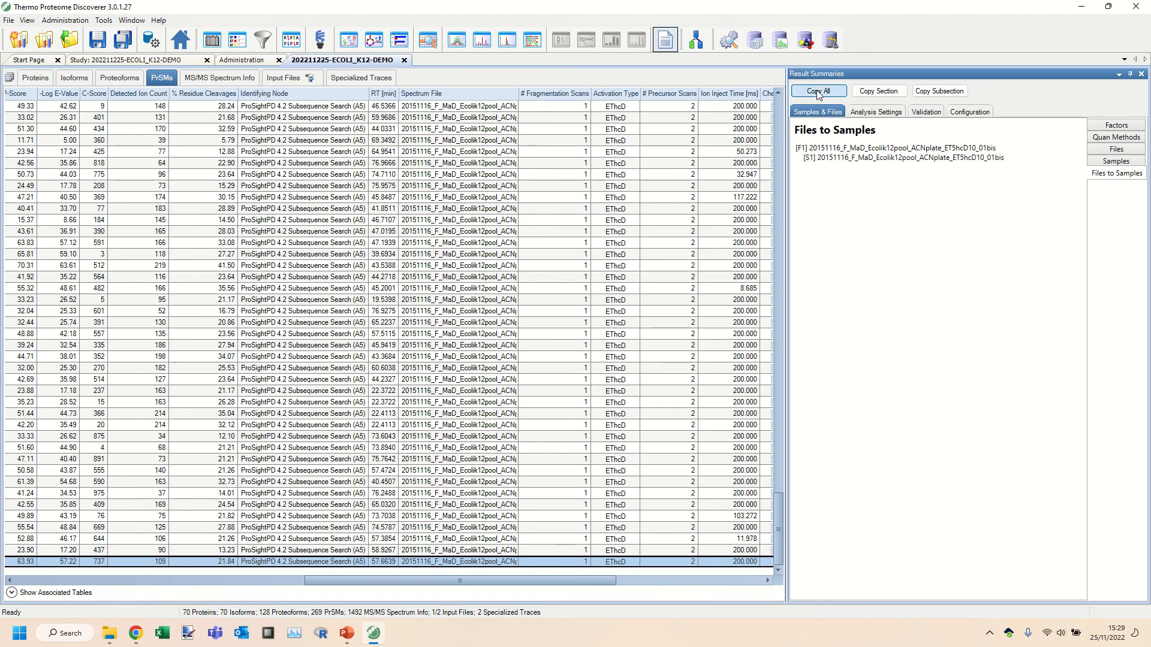
{"action": "left_click", "coordinate": [872, 113]}
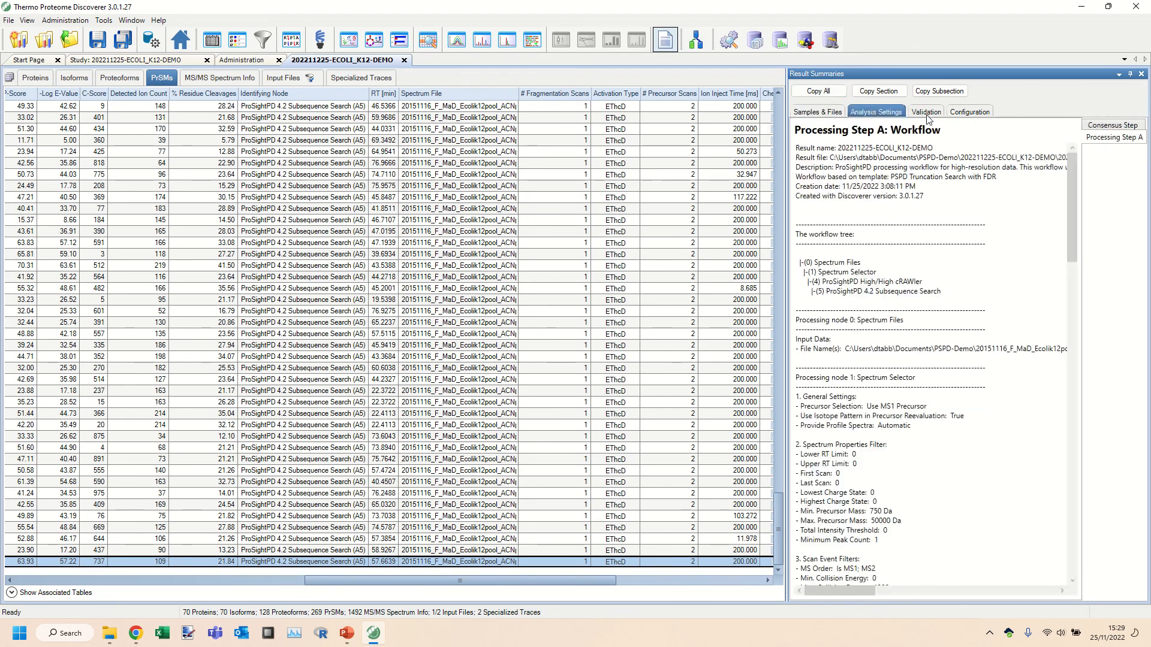
{"action": "scroll", "coordinate": [910, 214], "scroll_direction": "down", "scroll_amount": 20}
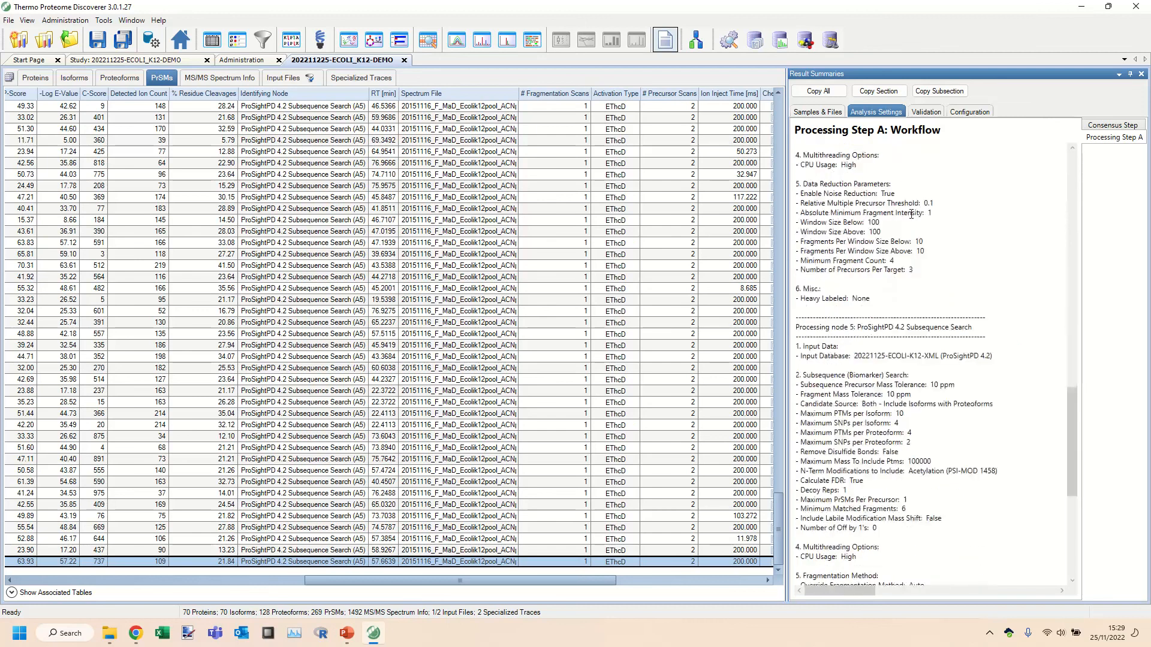
{"action": "scroll", "coordinate": [911, 214], "scroll_direction": "down", "scroll_amount": 11}
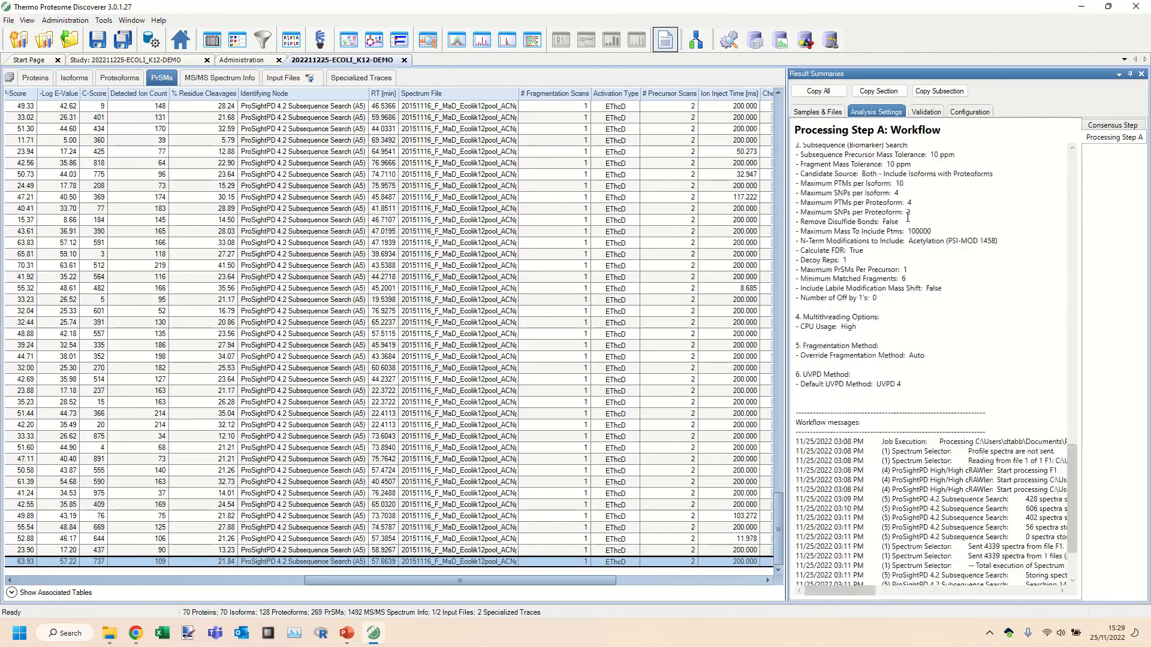
{"action": "left_click", "coordinate": [925, 114]}
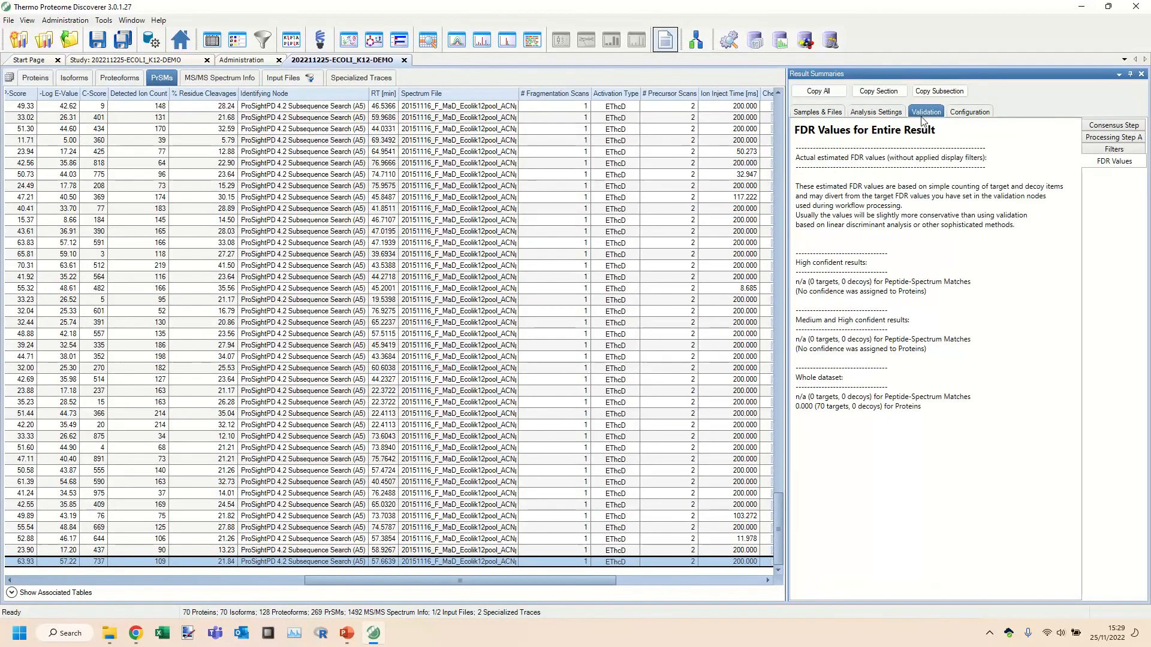
{"action": "left_click", "coordinate": [976, 113]}
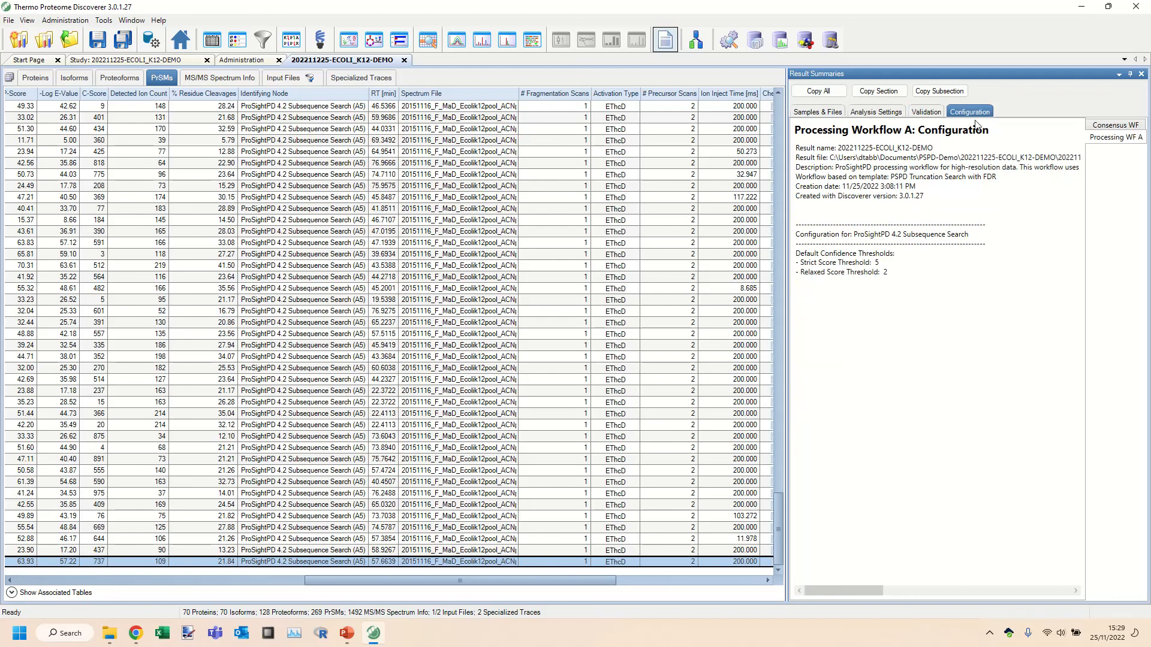
{"action": "left_click", "coordinate": [827, 92]}
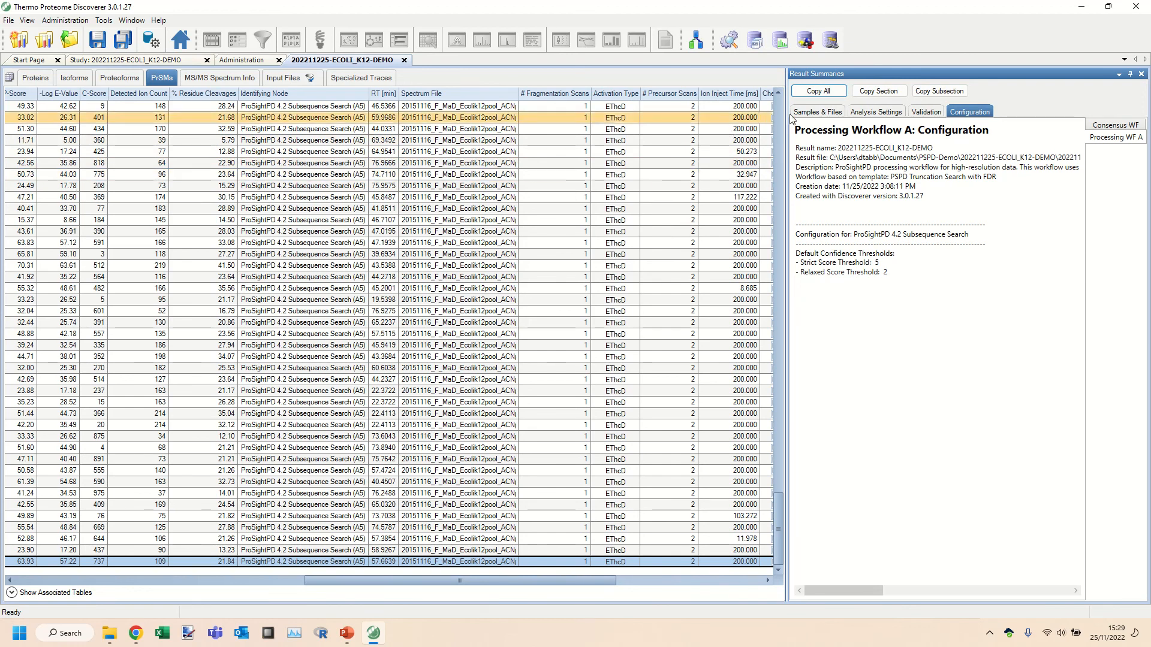
Step: Review the Processing Step A workflow messages in the Analysis Settings summary, and close the Result Summaries
{"action": "left_click", "coordinate": [867, 114]}
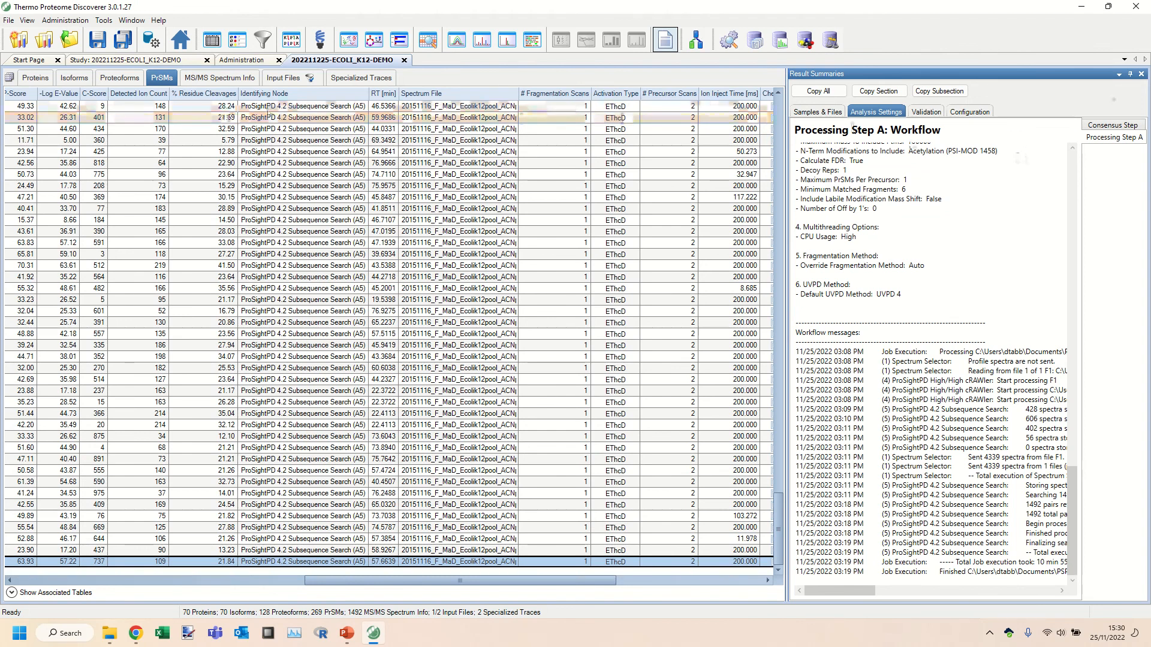
{"action": "left_click", "coordinate": [1141, 73]}
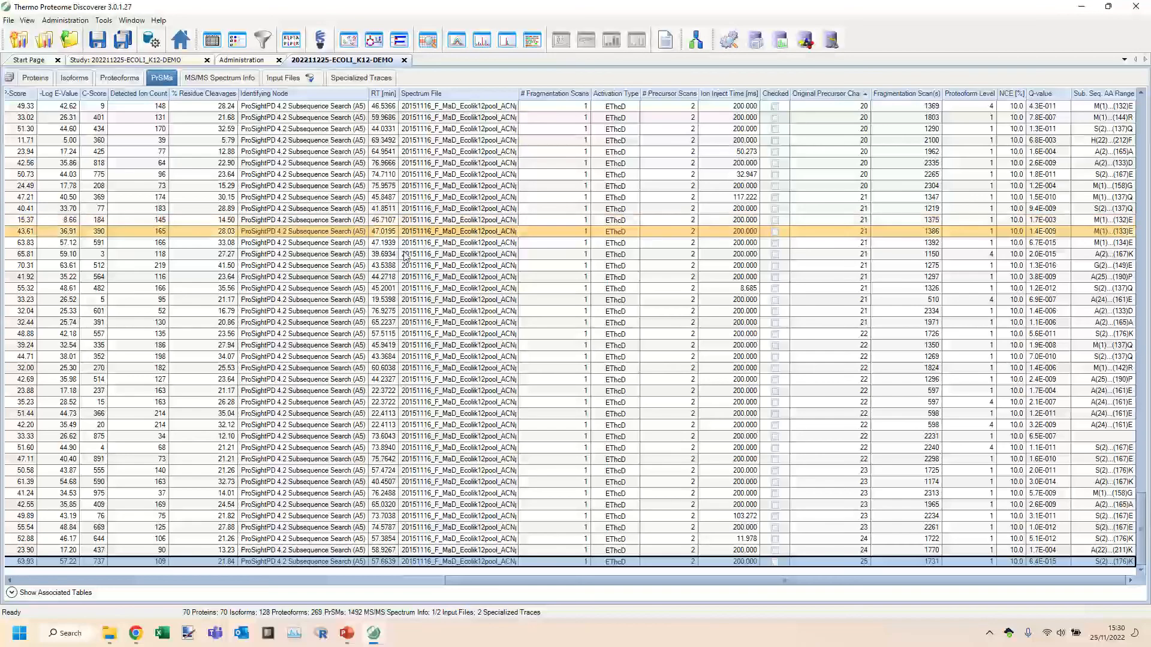
Step: Switch to Chrome and look over the summary and project files of PRIDE project PXD019247
{"action": "left_click", "coordinate": [135, 633]}
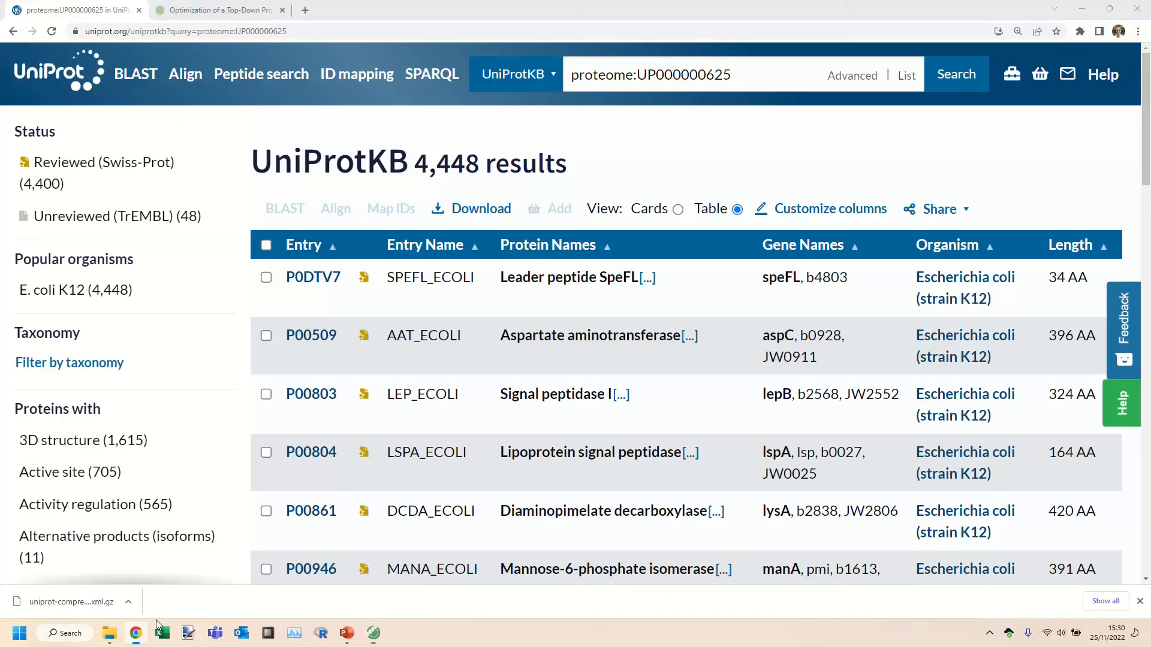
{"action": "left_click", "coordinate": [201, 12]}
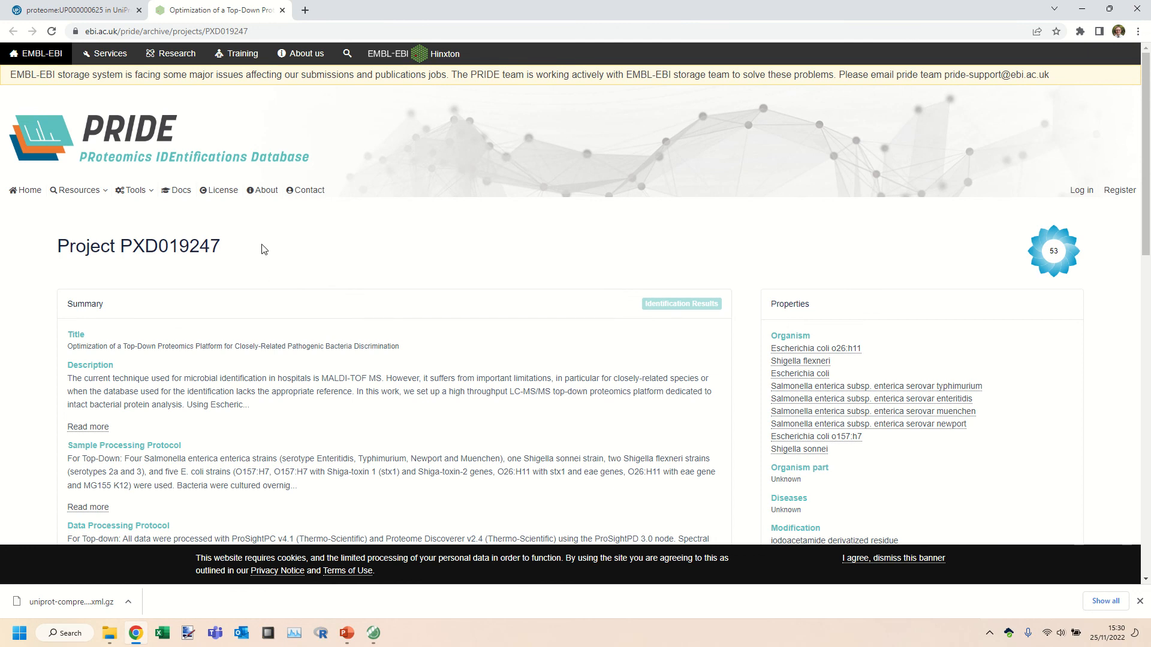
{"action": "scroll", "coordinate": [262, 249], "scroll_direction": "down", "scroll_amount": 10}
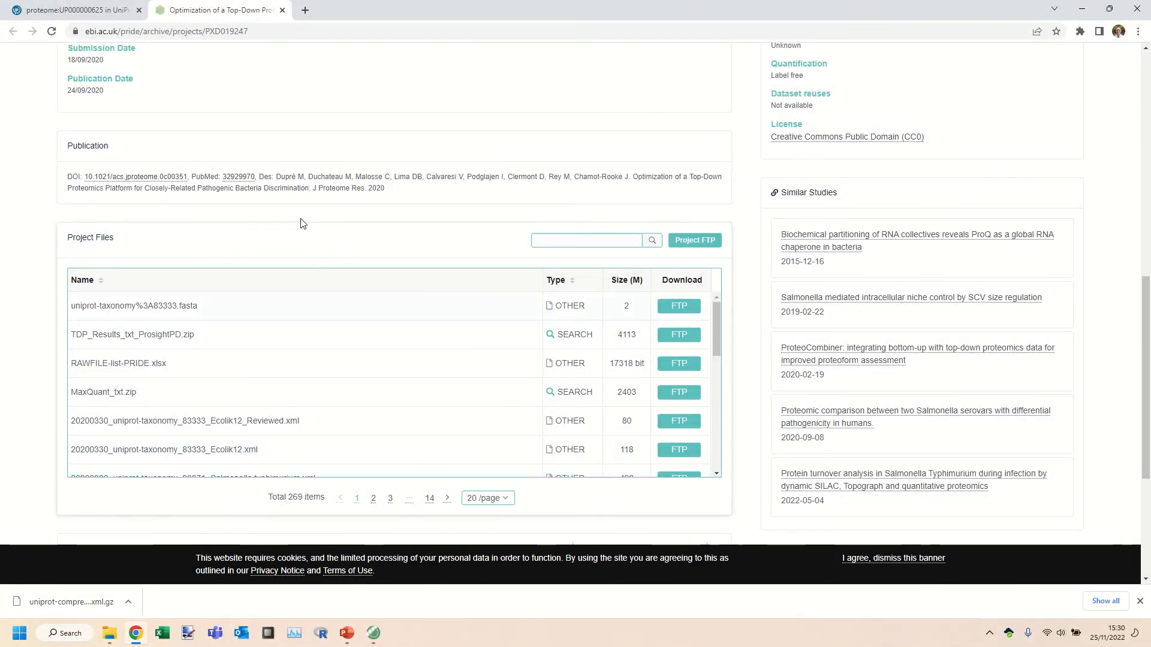
{"action": "scroll", "coordinate": [244, 170], "scroll_direction": "up", "scroll_amount": 5}
{"action": "scroll", "coordinate": [244, 169], "scroll_direction": "up", "scroll_amount": 5}
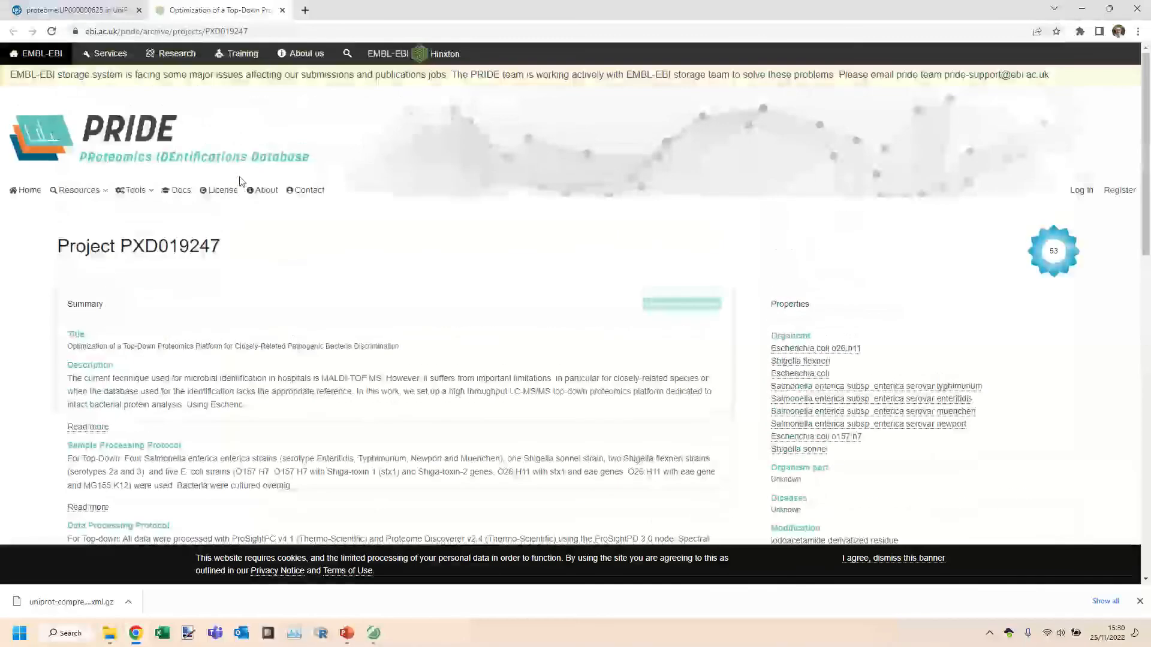